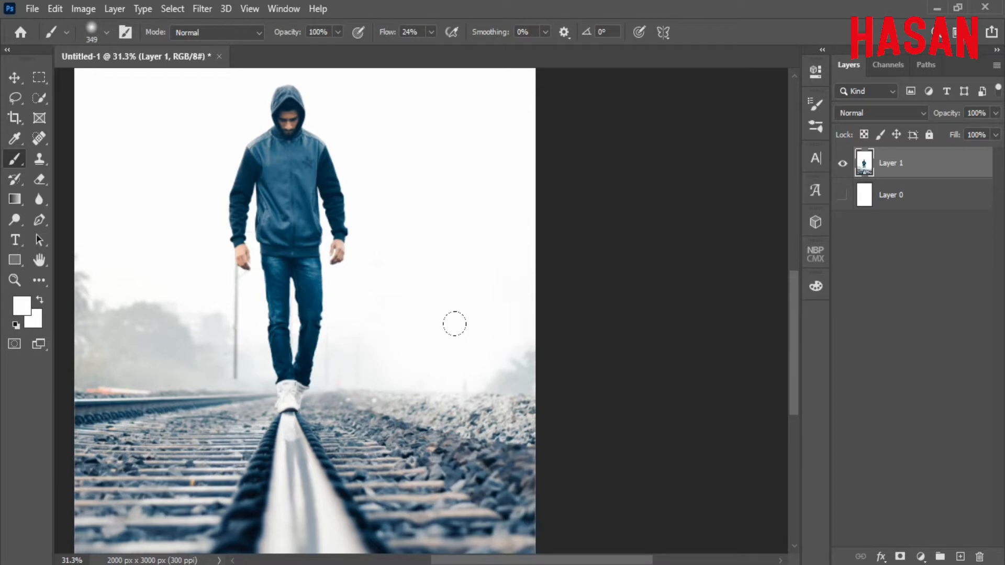
Paint white over the upper part of the pole around and below the man's hand with a small soft brush.
left_click_drag(255, 318, 519, 322)
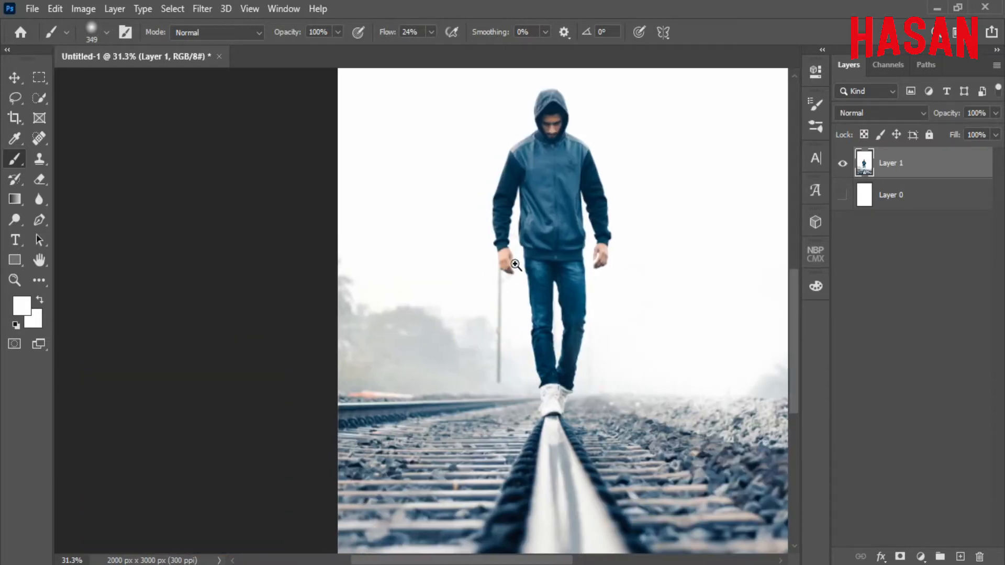
left_click_drag(515, 264, 560, 288)
left_click_drag(543, 324, 501, 355)
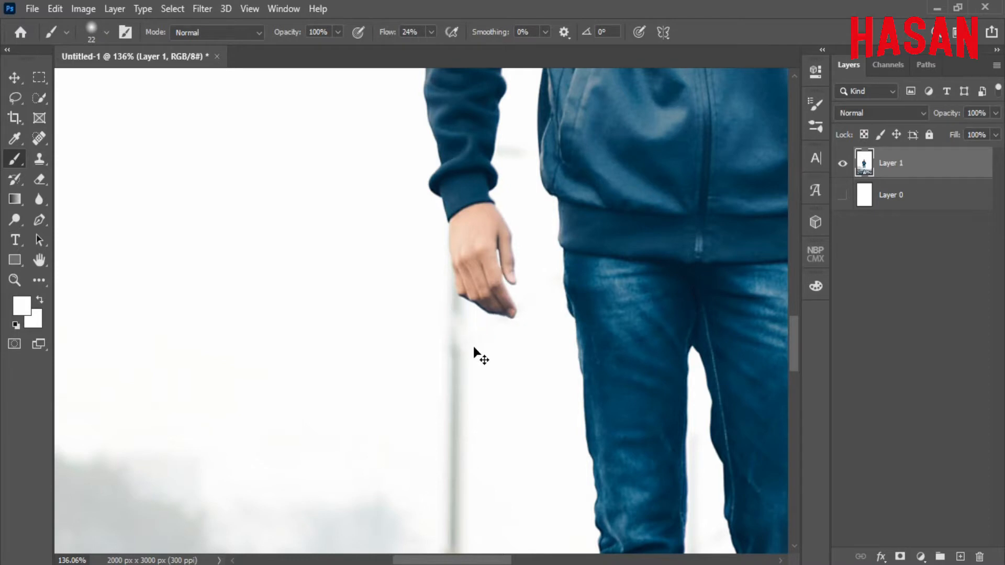
mouse_move(458, 304)
left_mouse_down()
mouse_move(481, 318)
mouse_move(400, 350)
left_mouse_up()
mouse_move(389, 355)
left_mouse_down()
mouse_move(370, 318)
mouse_move(365, 339)
left_mouse_up()
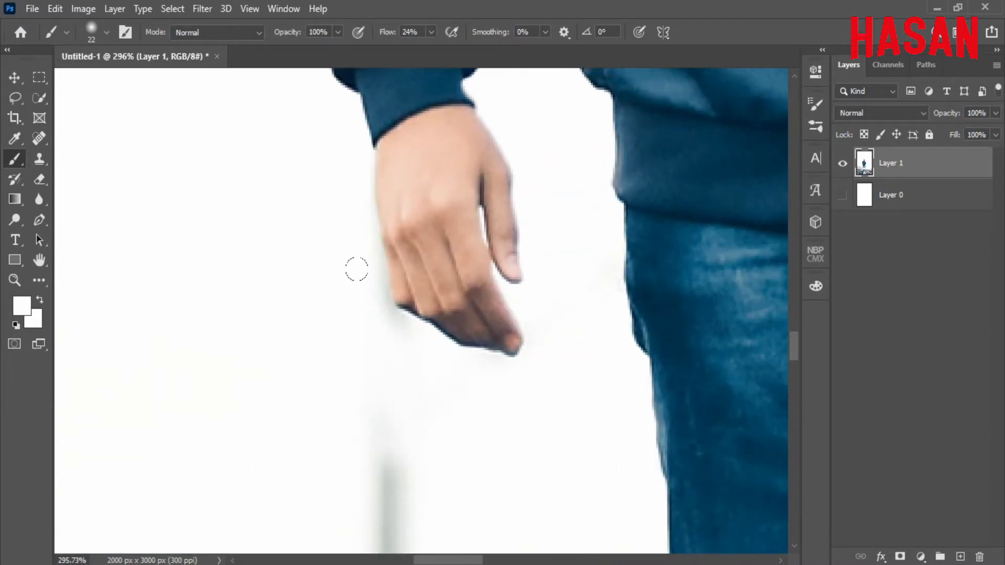
mouse_move(449, 363)
left_mouse_down()
mouse_move(400, 328)
mouse_move(385, 335)
left_mouse_up()
left_click_drag(388, 351, 390, 273)
mouse_move(384, 343)
left_mouse_down()
mouse_move(395, 344)
mouse_move(363, 335)
left_mouse_up()
left_click_drag(376, 303, 471, 346)
mouse_move(470, 362)
left_mouse_down()
mouse_move(392, 291)
mouse_move(386, 388)
mouse_move(361, 375)
left_mouse_up()
mouse_move(358, 374)
left_mouse_down()
mouse_move(393, 368)
mouse_move(399, 390)
mouse_move(403, 372)
left_mouse_up()
Lower the brush flow to 12% and softly paint white over the sky above the distant trees beside the tracks.
left_click_drag(397, 36, 390, 37)
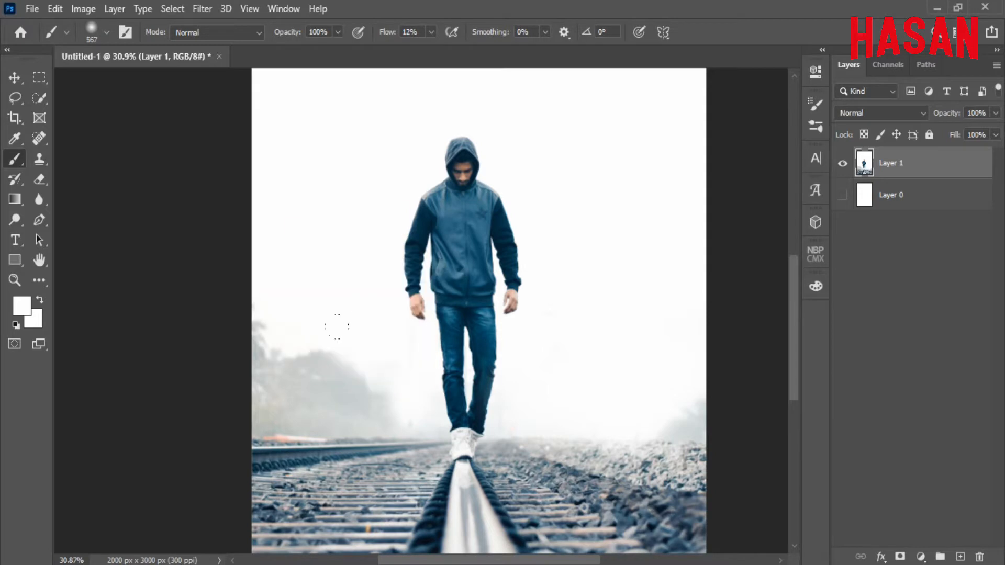
left_click_drag(378, 325, 287, 300)
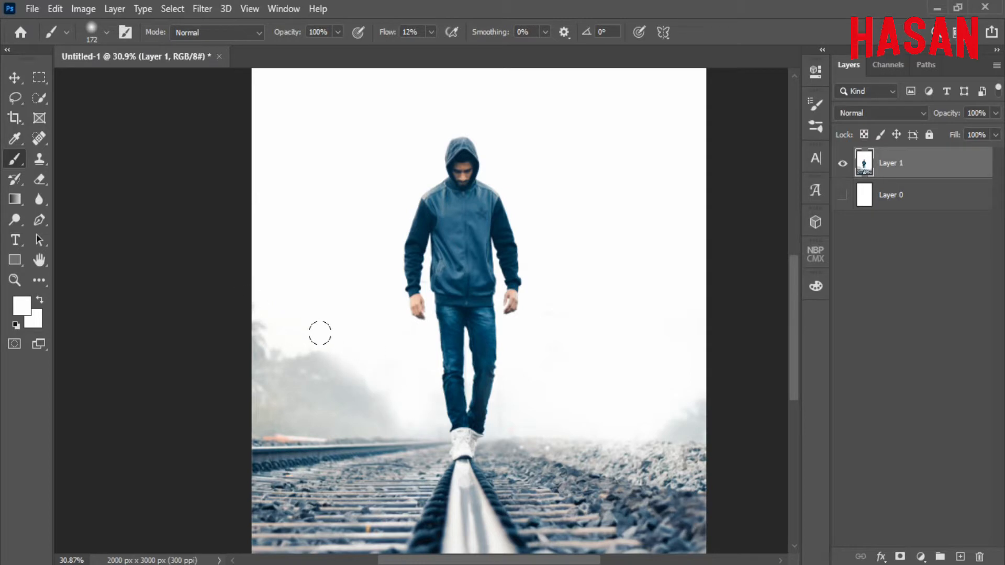
scroll(327, 316, "down", 3)
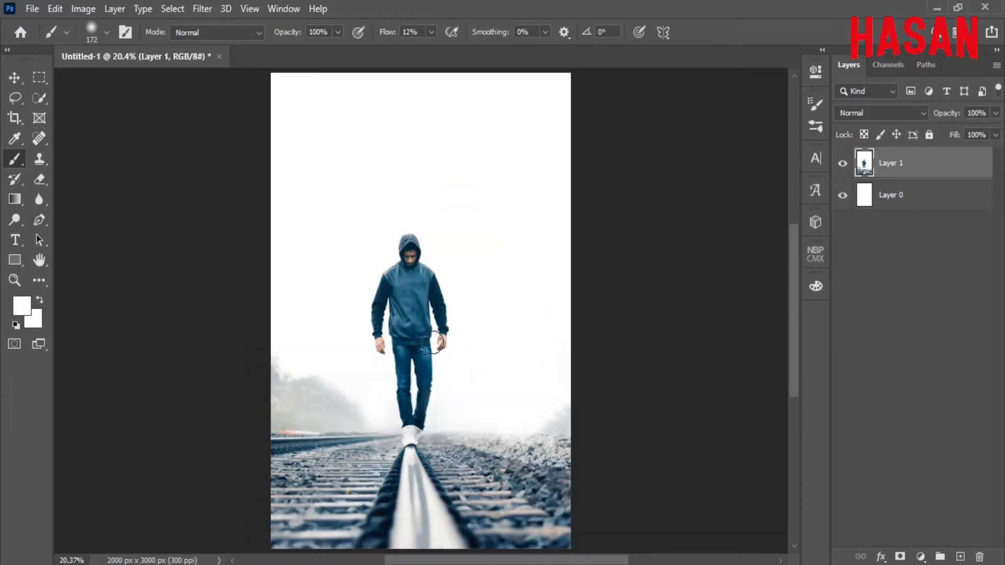
Bring the forest image into the Untitled-1 composition with the Move tool and place it over the man.
left_click(14, 79)
key("d")
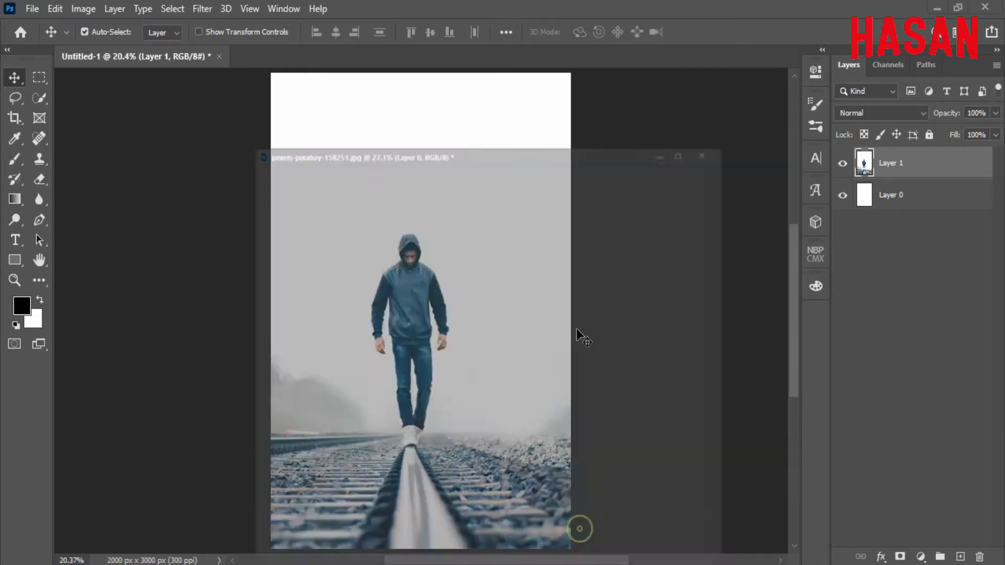
left_click(579, 530)
left_click_drag(708, 216, 445, 267)
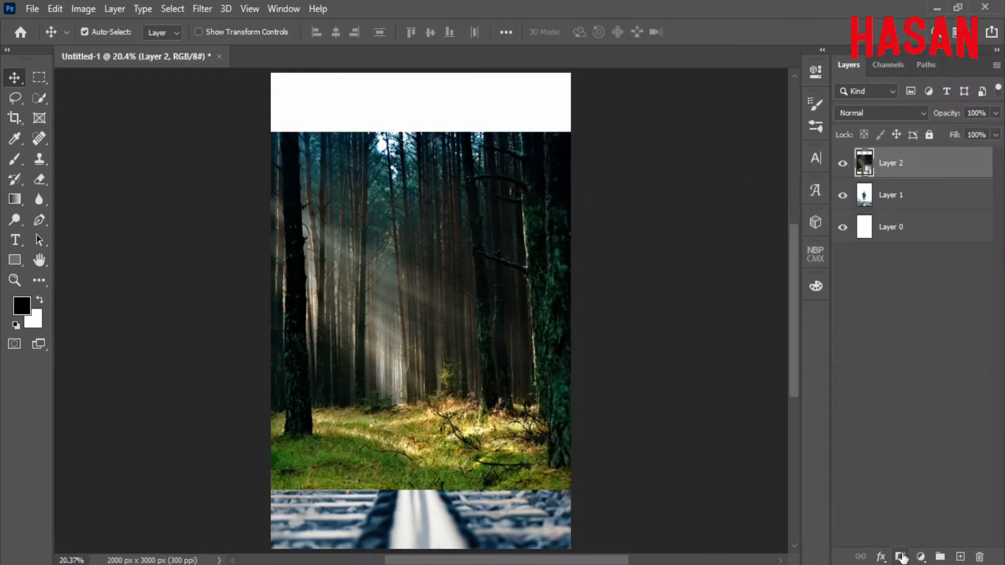
Add a layer mask to the forest layer and set the layer's opacity to 60%.
left_click(900, 557)
left_click(864, 163)
left_click_drag(946, 113, 922, 119)
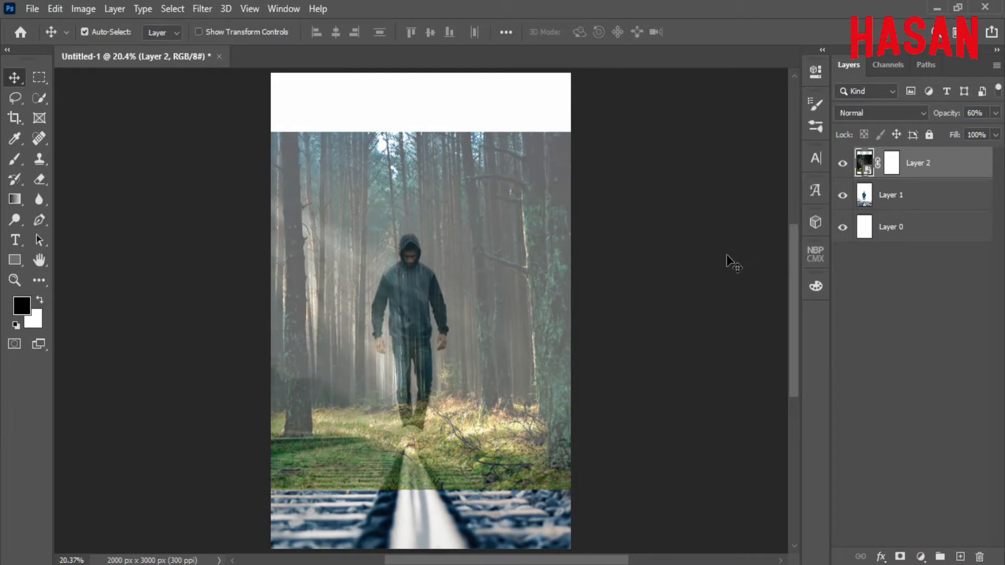
Free-transform the forest layer to about 117% and position it to cover the canvas down to the tracks.
key("ctrl+t")
left_click_drag(679, 330, 626, 313)
left_click_drag(543, 319, 527, 284)
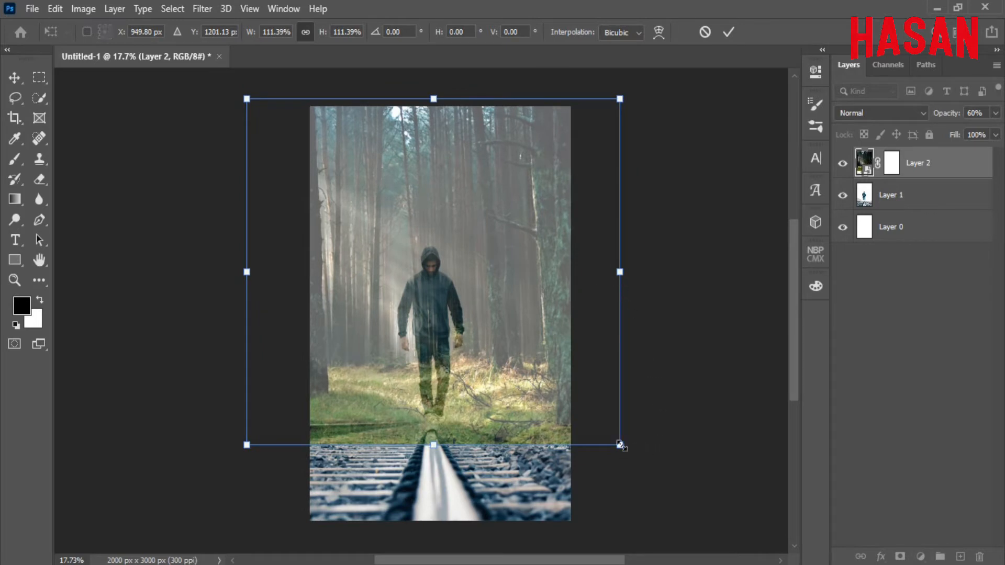
left_click_drag(620, 445, 637, 465)
left_click_drag(556, 415, 551, 410)
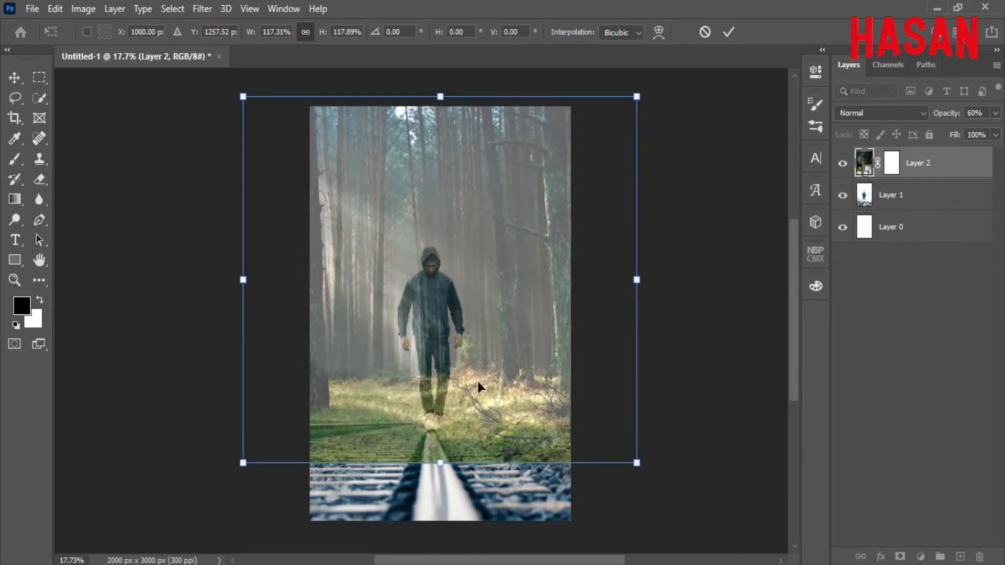
mouse_move(481, 348)
left_mouse_down()
mouse_move(497, 348)
mouse_move(452, 346)
mouse_move(496, 346)
left_mouse_up()
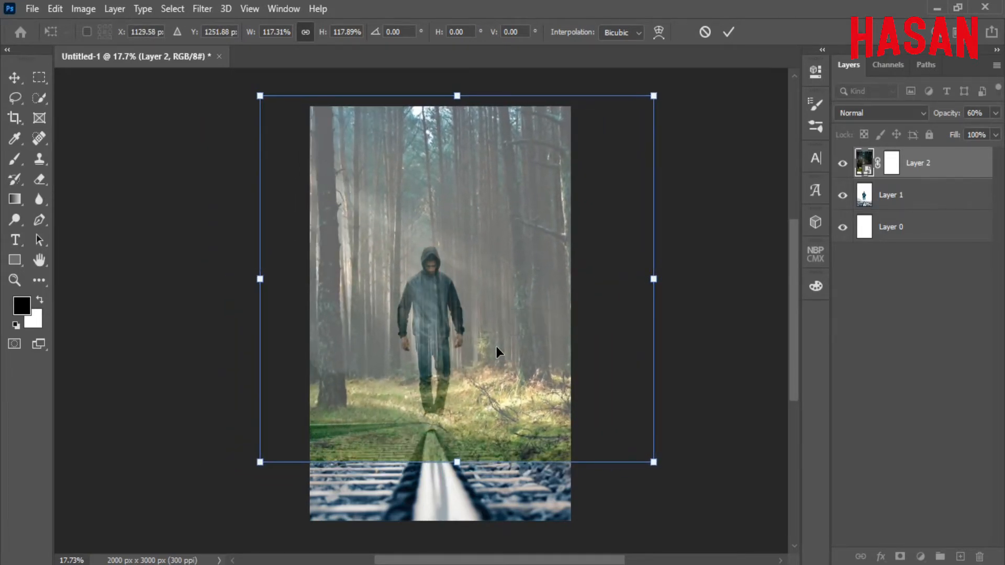
left_click(729, 34)
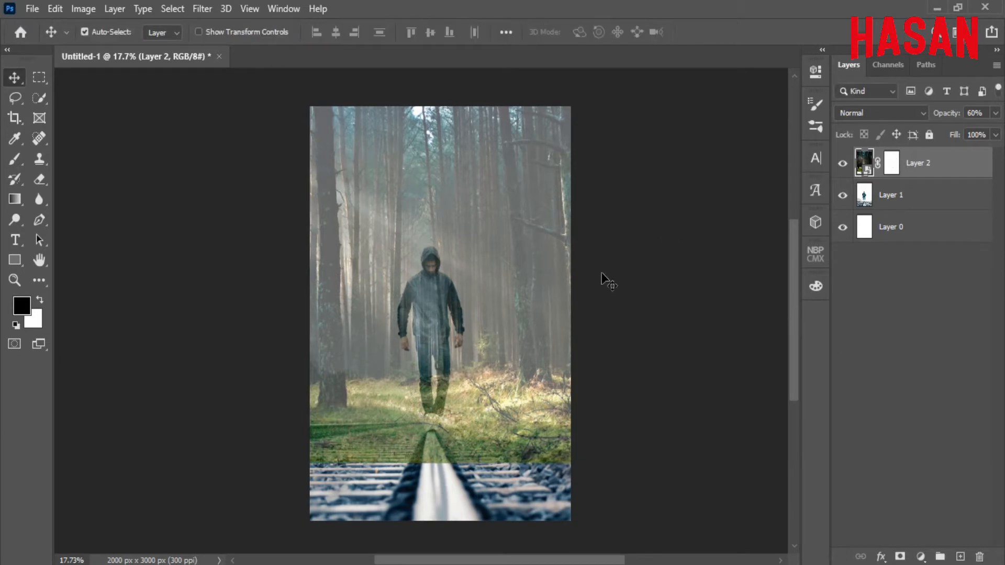
Paint black on the forest layer's mask over the man's torso, raising the brush opacity and flow to 100%.
left_click(891, 165)
key("x")
key("b")
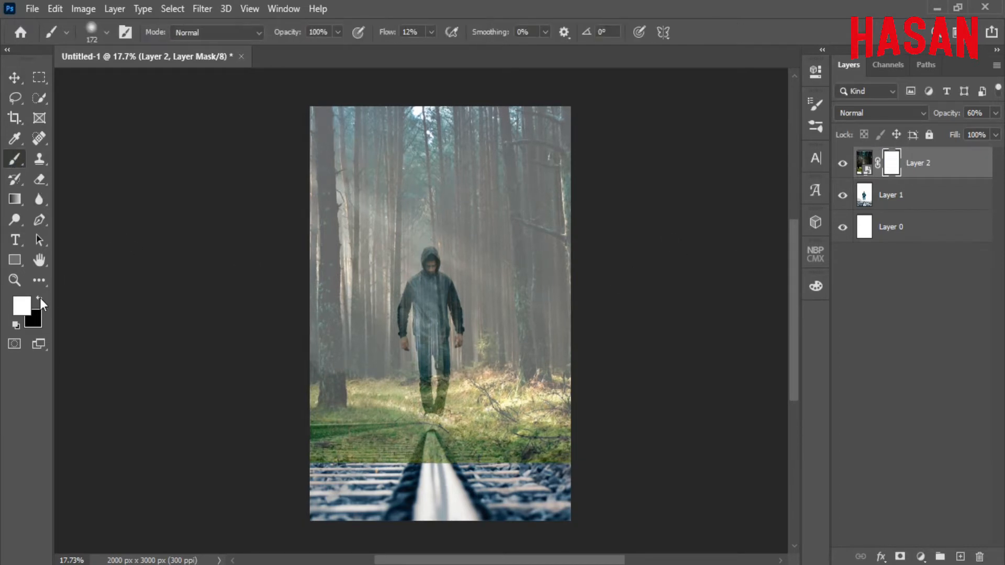
scroll(471, 289, "up", 5)
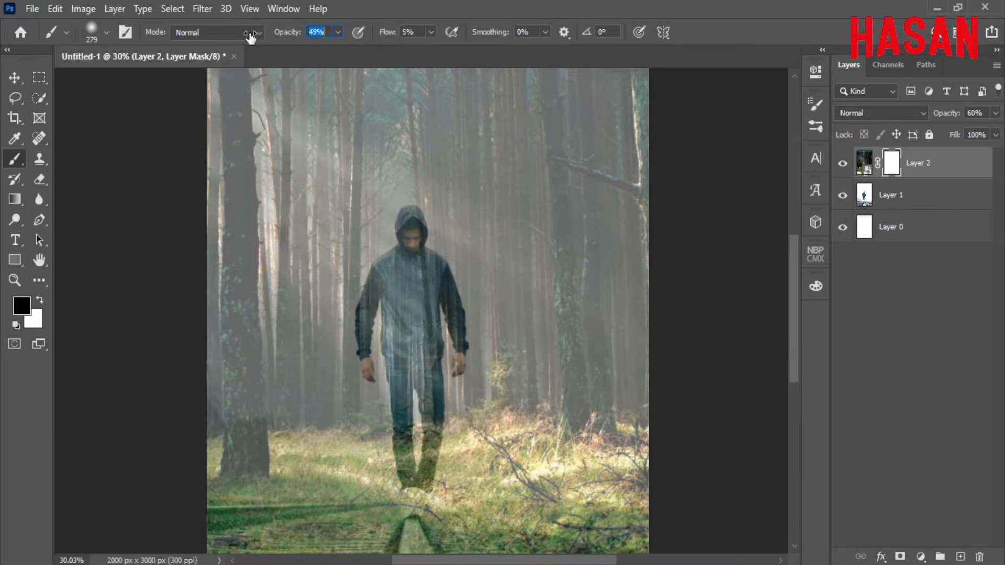
scroll(460, 287, "down", 5)
scroll(438, 241, "up", 4)
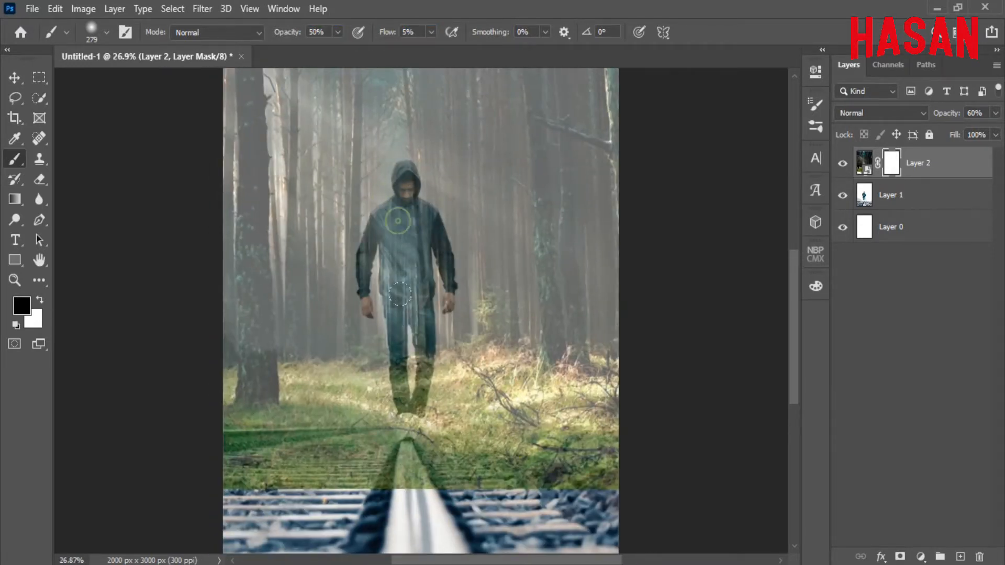
left_click_drag(344, 35, 368, 37)
left_click_drag(409, 230, 387, 189)
mouse_move(401, 239)
left_mouse_down()
mouse_move(423, 293)
mouse_move(423, 215)
left_mouse_up()
left_click_drag(378, 36, 443, 30)
scroll(415, 267, "up", 4)
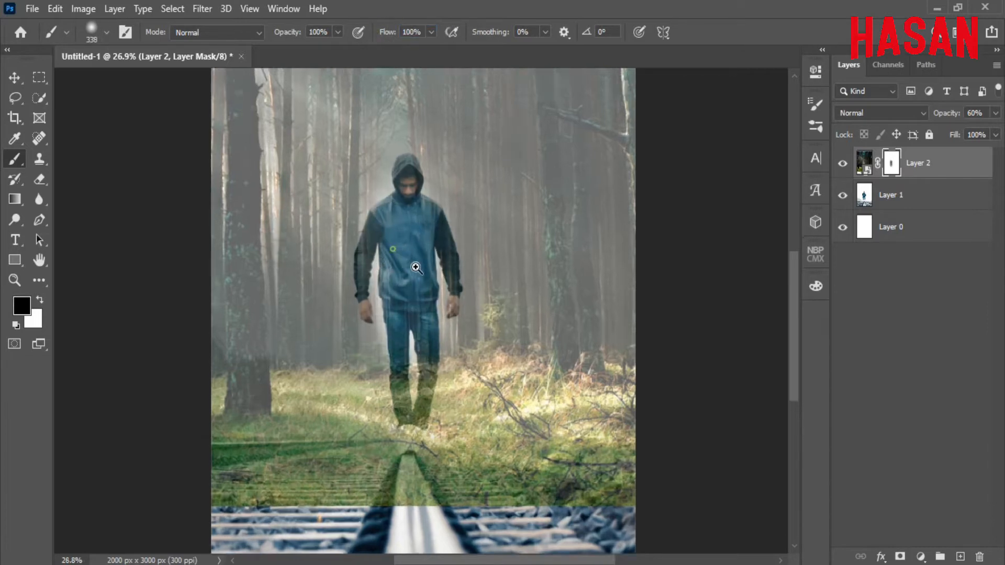
Continue masking the forest off the man's head, arms and legs, reducing the brush opacity to 50%.
left_click_drag(446, 275, 412, 280)
mouse_move(410, 283)
left_mouse_down()
mouse_move(411, 206)
mouse_move(408, 377)
left_mouse_up()
left_click_drag(418, 319, 434, 227)
left_click_drag(388, 194, 375, 225)
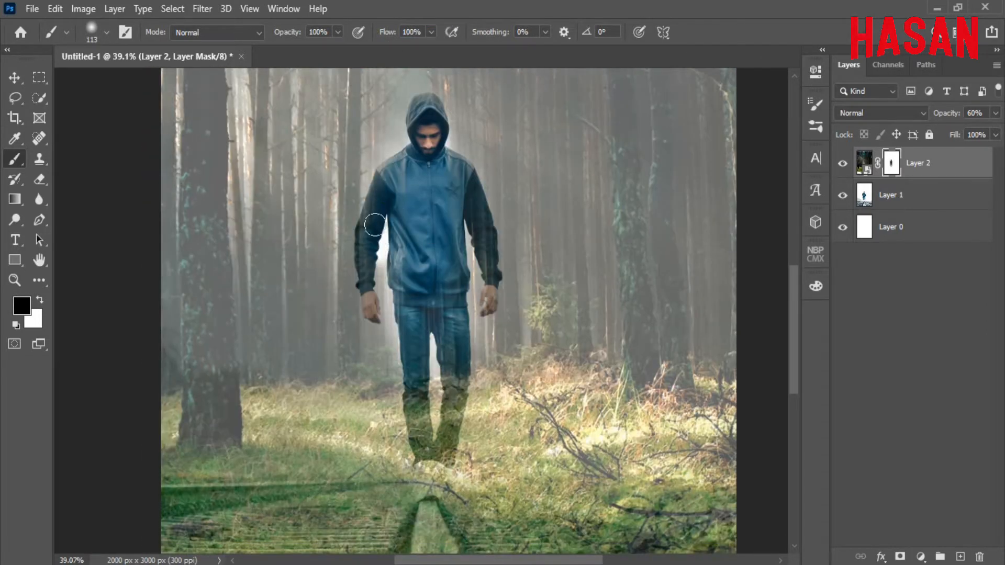
left_click_drag(287, 32, 252, 34)
left_click_drag(450, 152, 471, 307)
mouse_move(432, 335)
left_mouse_down()
mouse_move(439, 479)
mouse_move(411, 455)
left_mouse_up()
left_click_drag(479, 430, 492, 427)
Mask the forest off the railway tracks and gravel with a larger black brush at 50% opacity.
scroll(486, 431, "down", 5)
mouse_move(465, 430)
left_mouse_down()
mouse_move(592, 437)
mouse_move(379, 438)
left_mouse_up()
scroll(503, 445, "up", 3)
left_click_drag(502, 445, 505, 411)
left_click_drag(456, 382, 565, 367)
left_click_drag(408, 388, 318, 408)
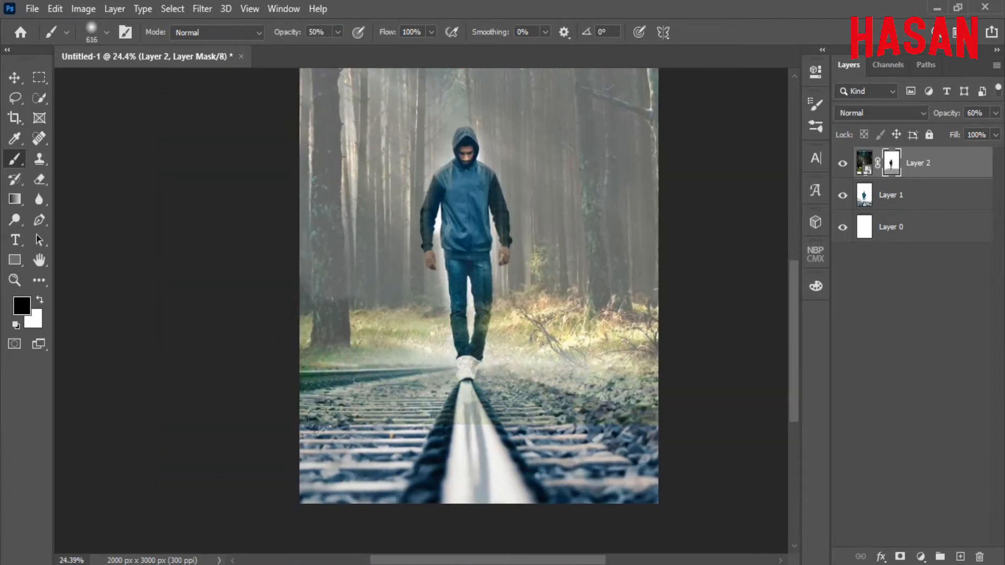
left_click_drag(573, 369, 643, 404)
mouse_move(467, 352)
left_mouse_down()
mouse_move(448, 391)
mouse_move(311, 426)
left_mouse_up()
Clean the remaining forest off the man's body and legs on the mask, leaving a soft glow around him.
scroll(441, 267, "up", 3)
left_click_drag(464, 273, 441, 270)
mouse_move(448, 170)
left_mouse_down()
mouse_move(453, 152)
mouse_move(431, 425)
mouse_move(445, 438)
mouse_move(483, 383)
left_mouse_up()
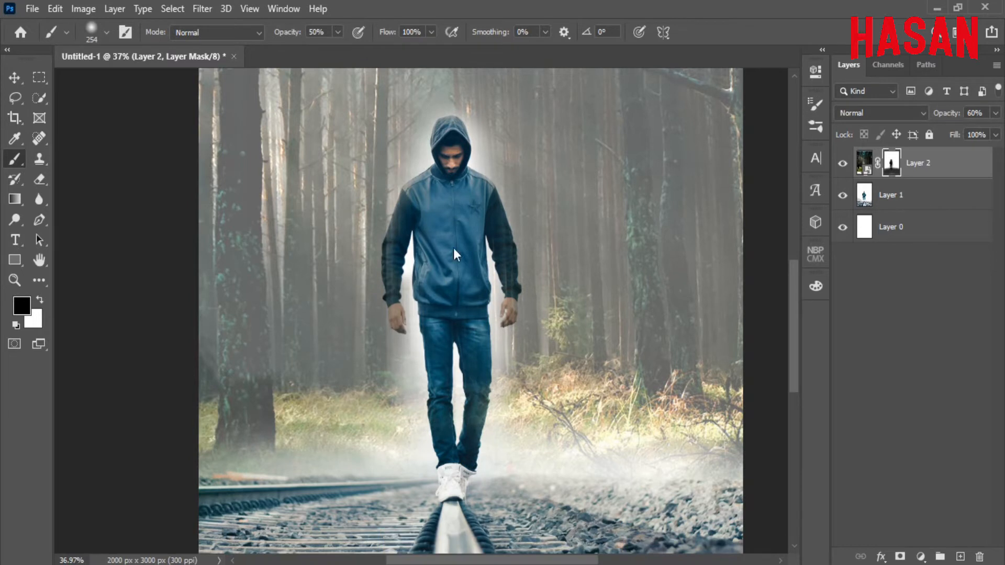
mouse_move(437, 355)
left_mouse_down()
mouse_move(448, 465)
mouse_move(423, 470)
left_mouse_up()
scroll(459, 299, "up", 1)
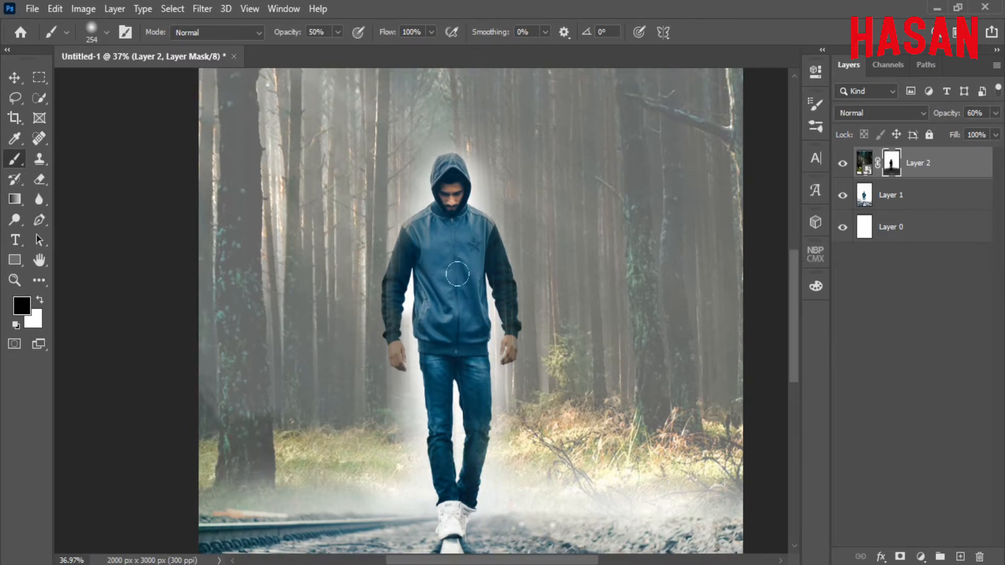
mouse_move(457, 274)
left_mouse_down()
mouse_move(425, 181)
mouse_move(511, 294)
mouse_move(425, 220)
mouse_move(389, 338)
mouse_move(403, 424)
left_mouse_up()
Fade the forest around the man into haze on the mask with a large black brush at 21% opacity and 10% flow.
scroll(461, 401, "down", 2)
scroll(445, 393, "down", 1)
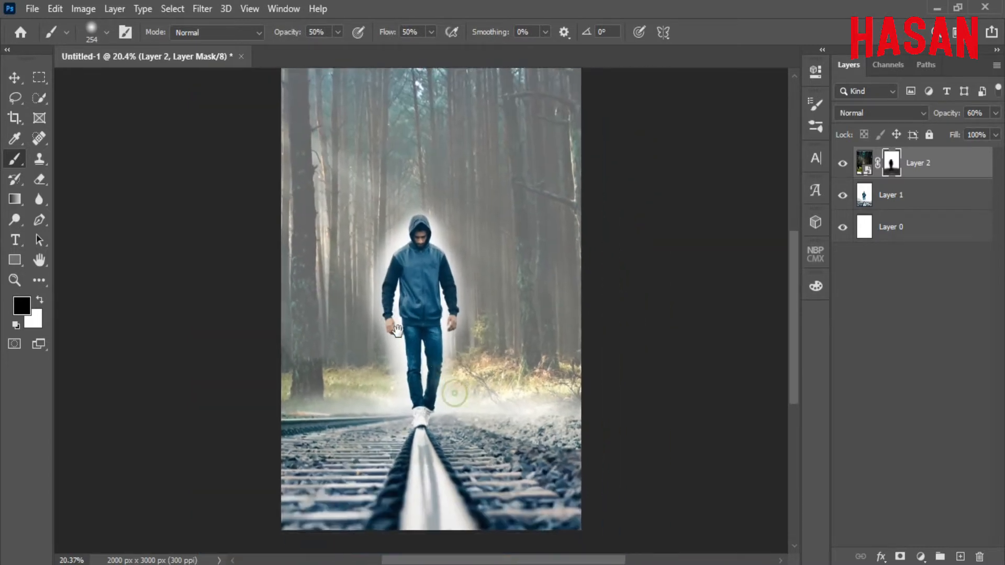
left_click_drag(454, 283, 485, 281)
left_click_drag(490, 239, 509, 347)
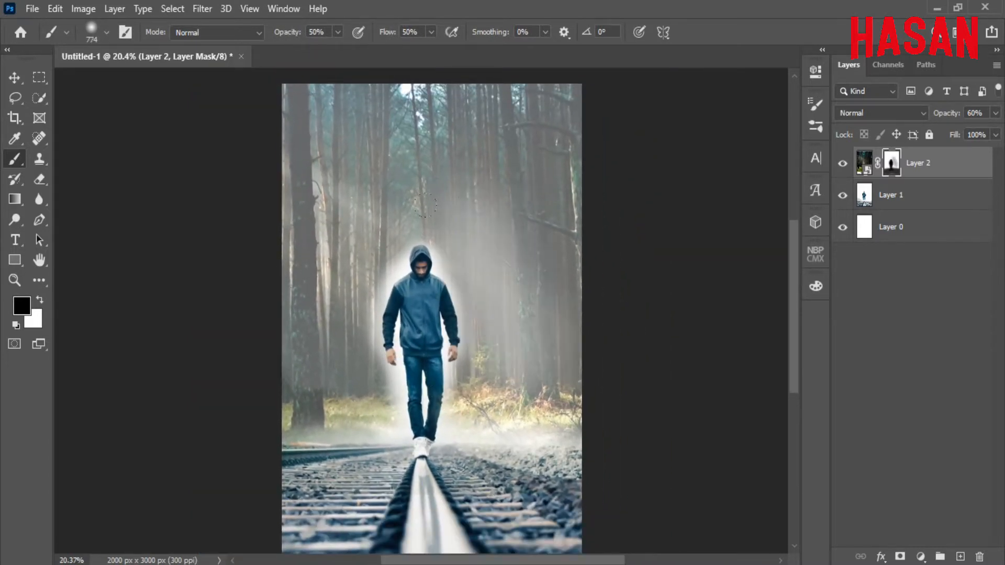
key("ctrl+z")
mouse_move(474, 246)
left_mouse_down()
mouse_move(523, 366)
mouse_move(349, 379)
mouse_move(363, 327)
mouse_move(527, 371)
mouse_move(488, 305)
left_mouse_up()
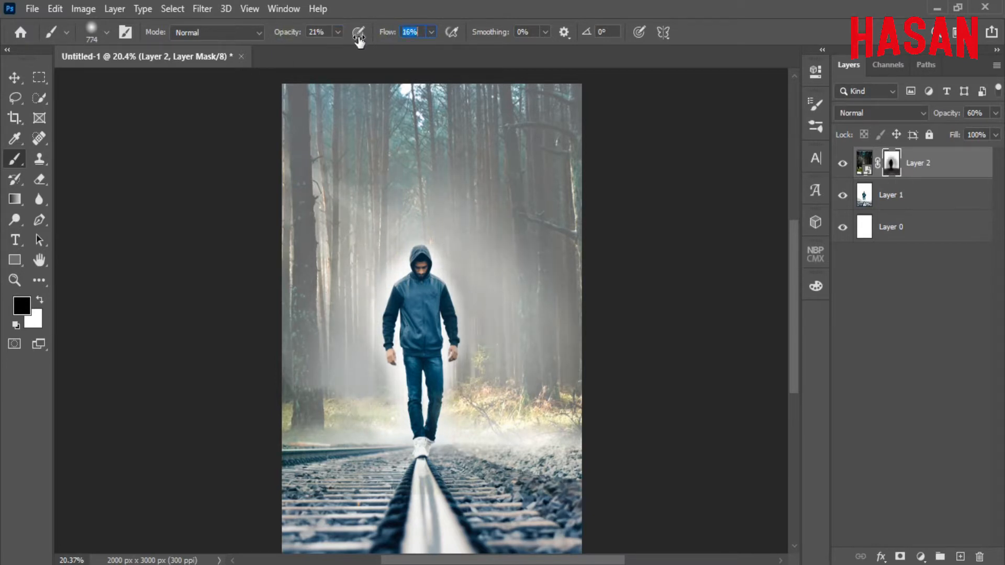
mouse_move(366, 230)
left_mouse_down()
mouse_move(460, 116)
mouse_move(355, 388)
left_mouse_up()
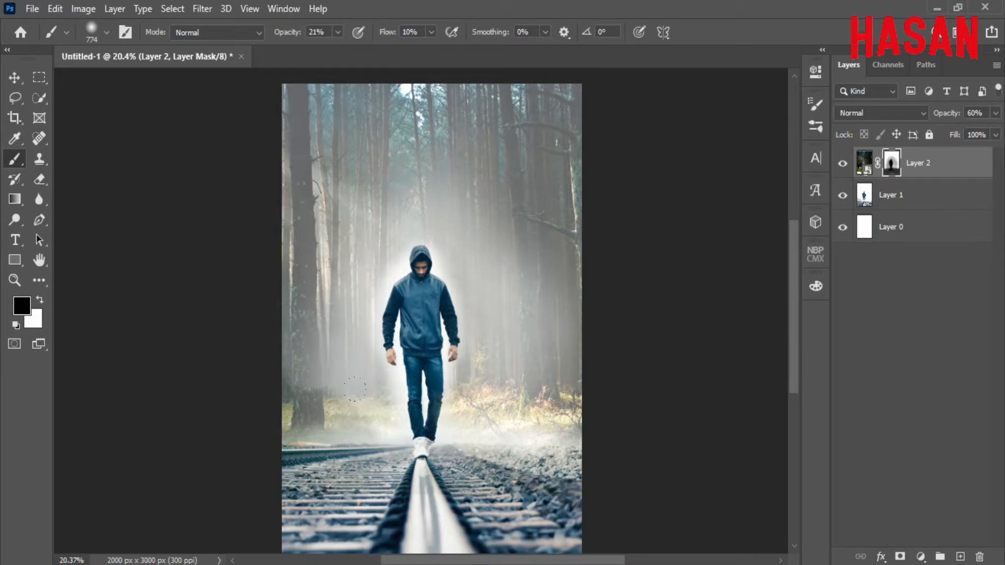
mouse_move(405, 152)
left_mouse_down()
mouse_move(450, 123)
mouse_move(415, 204)
left_mouse_up()
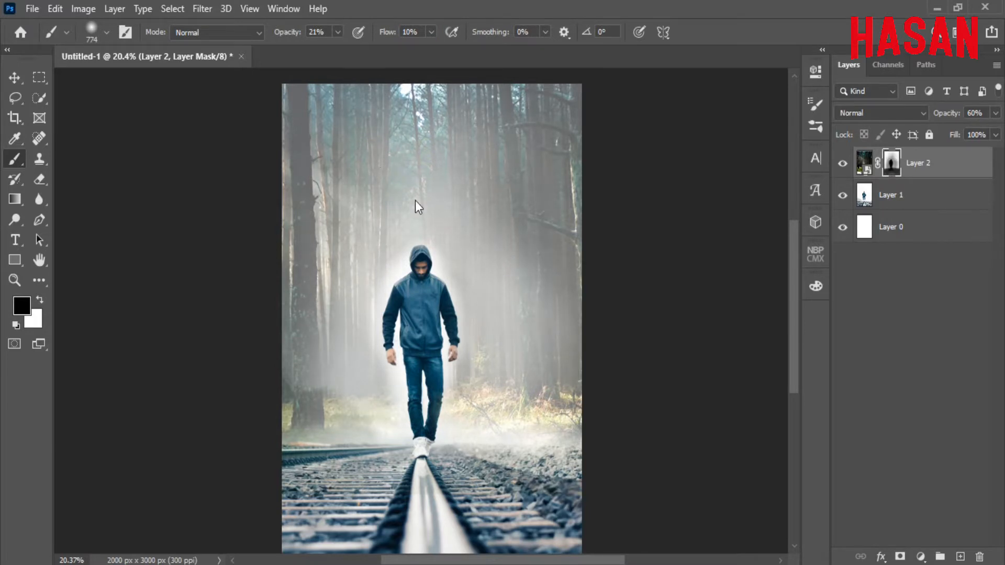
Refine the haze around the man on the forest mask with white, then with a larger black brush at 3% flow.
scroll(435, 296, "up", 3)
key("x")
right_click(440, 254, "alt")
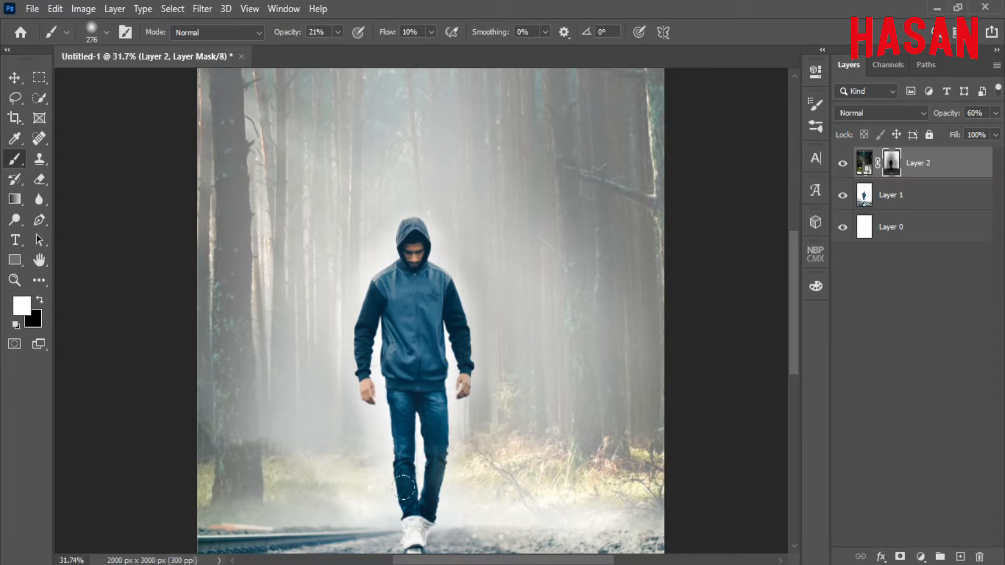
key("ctrl+0")
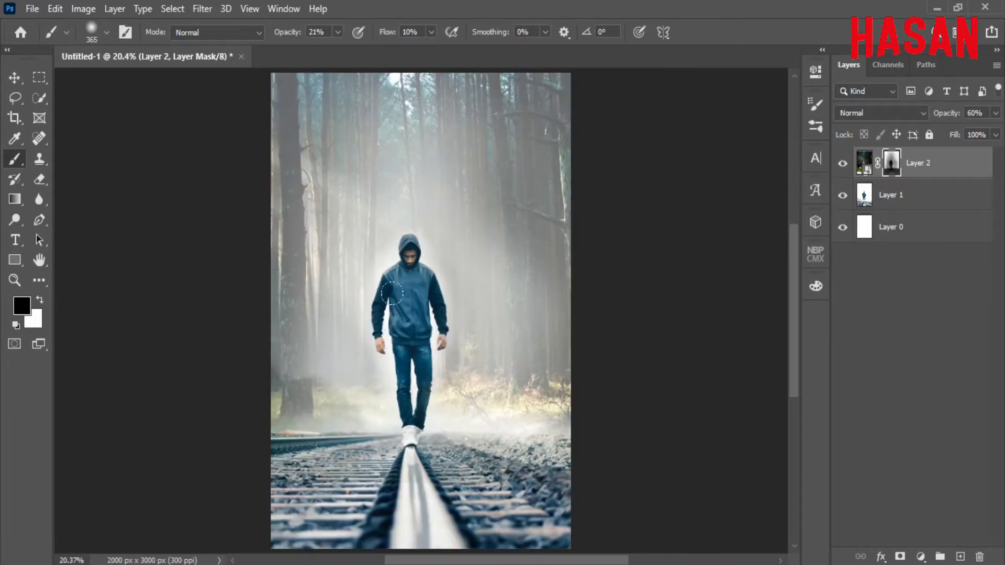
right_click(393, 192, "alt")
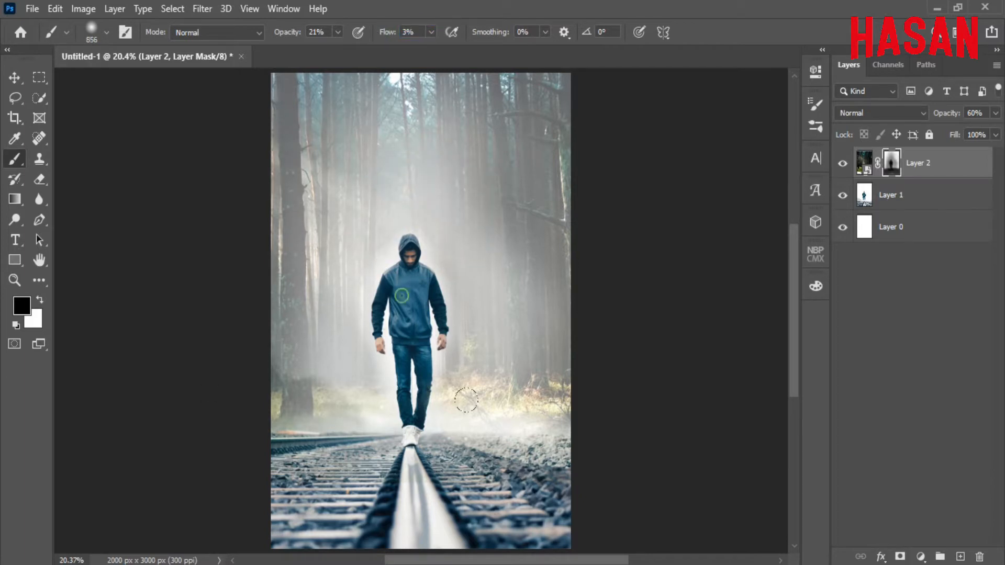
scroll(433, 137, "down", 2)
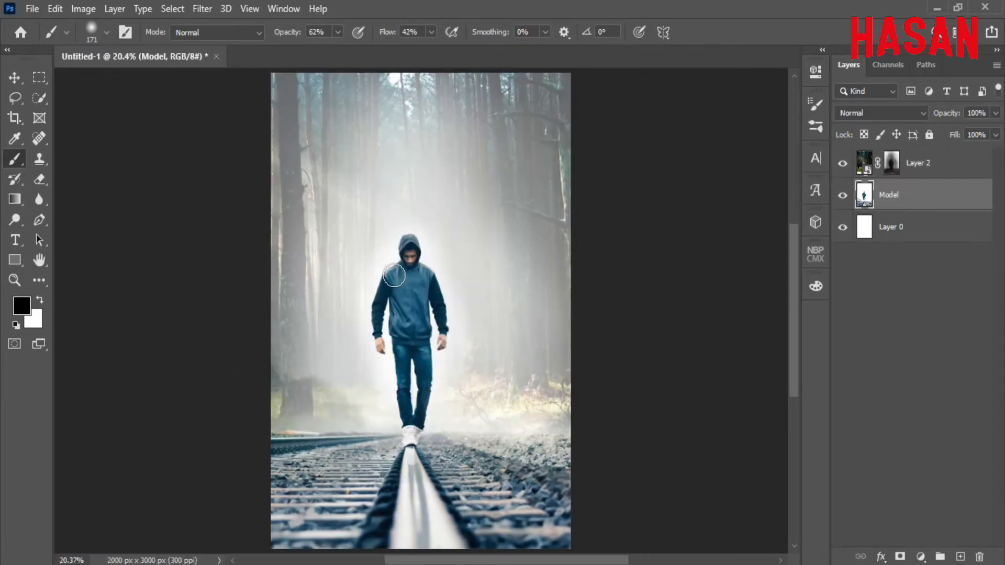
Switch to the black wings document and lasso the right wing.
key("v")
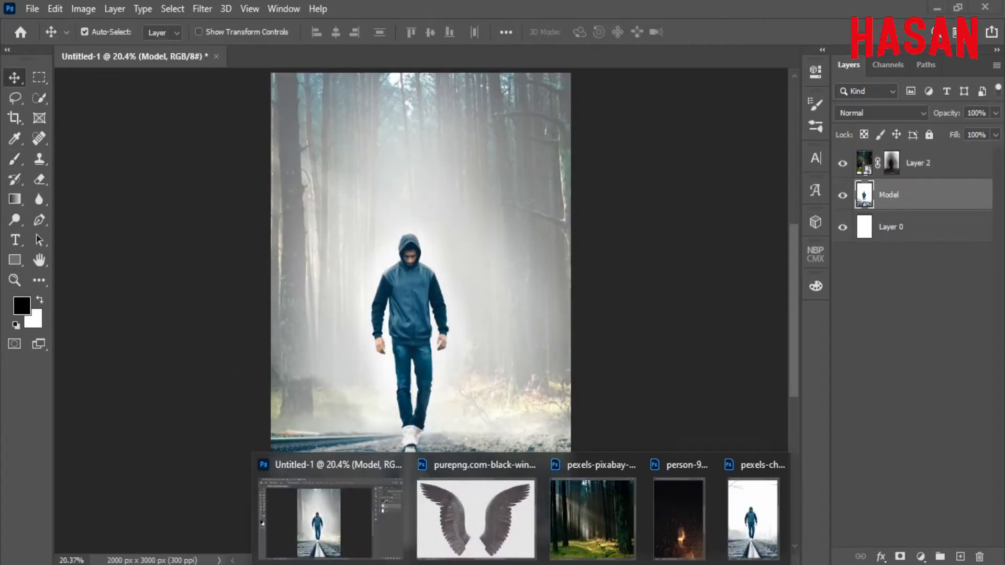
left_click(465, 534)
left_click_drag(503, 97, 536, 65)
mouse_move(544, 251)
left_mouse_down()
mouse_move(536, 275)
mouse_move(527, 243)
left_mouse_up()
left_click(15, 98)
scroll(601, 262, "down", 2)
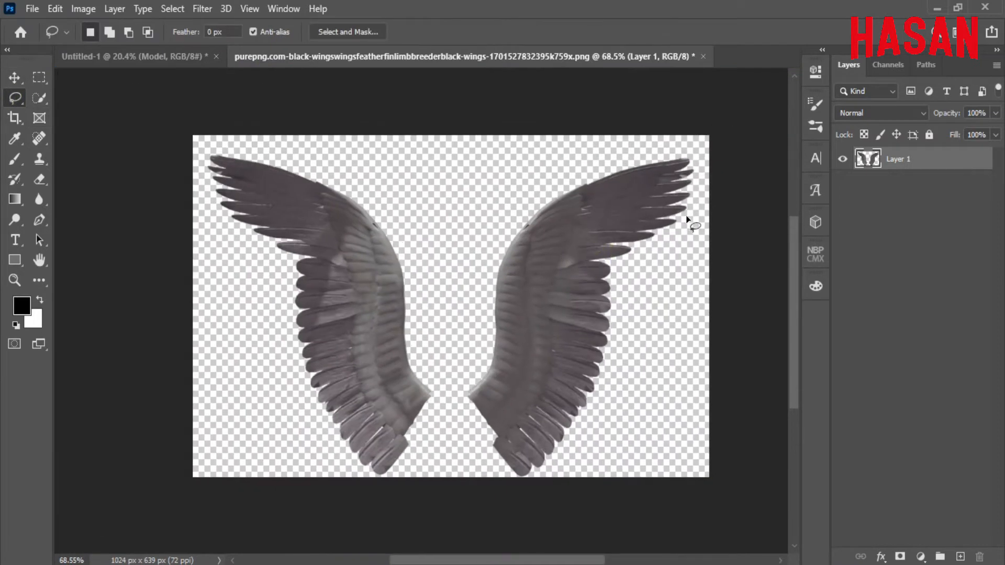
mouse_move(681, 149)
left_mouse_down()
mouse_move(449, 428)
mouse_move(664, 298)
mouse_move(702, 212)
left_mouse_up()
Move the selected wing into the Untitled-1 composition, directly above the Model layer.
left_click(14, 77)
left_click_drag(510, 56, 665, 55)
left_click_drag(779, 220, 361, 274)
left_click(832, 62)
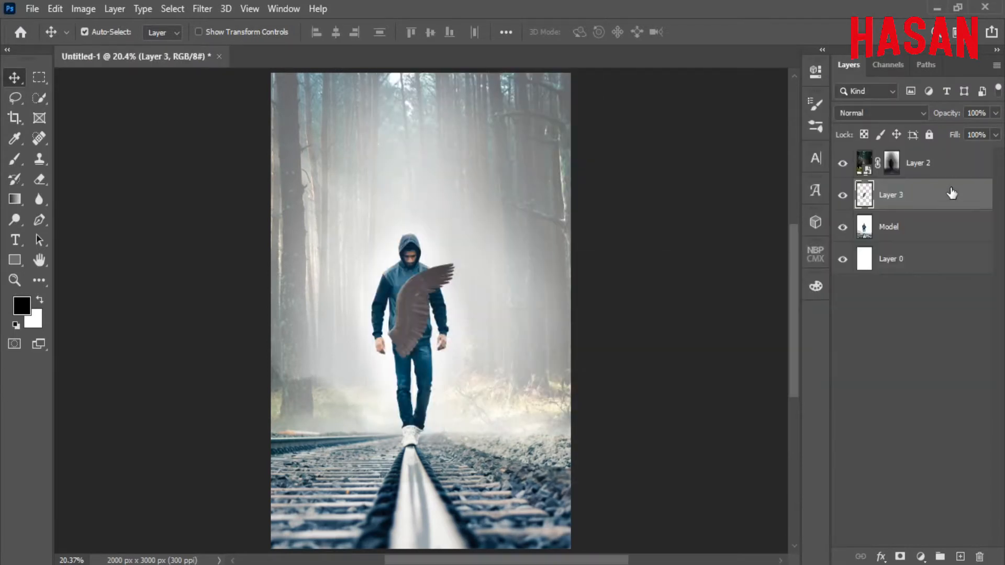
Convert the imported right wing, Layer 3, to a smart object.
mouse_move(951, 188)
left_mouse_down()
mouse_move(953, 213)
mouse_move(965, 193)
left_mouse_up()
right_click(965, 193)
left_click(858, 216)
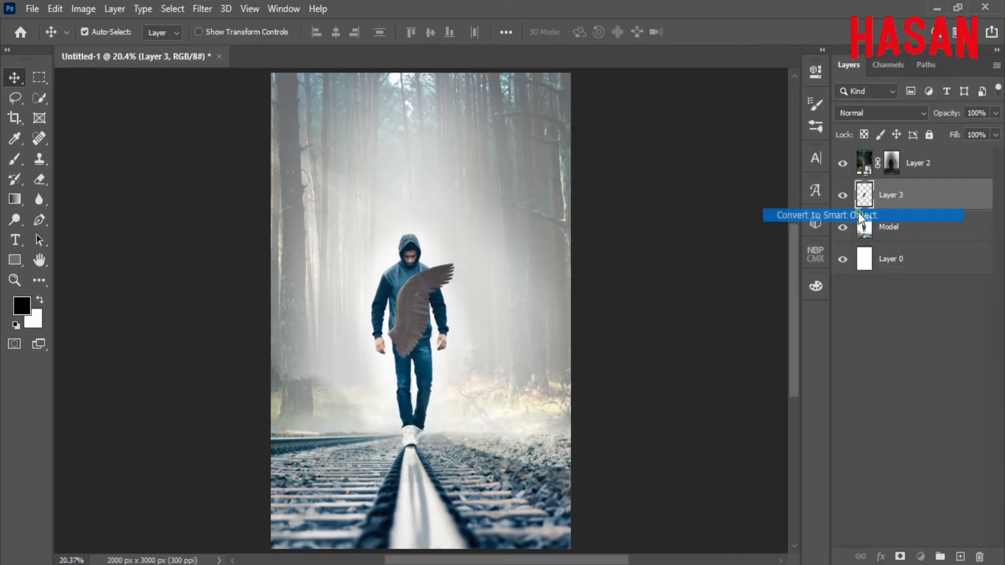
Scale the right wing up to about 209% and place its base at the man's shoulder so it spreads to the upper right.
key("ctrl+t")
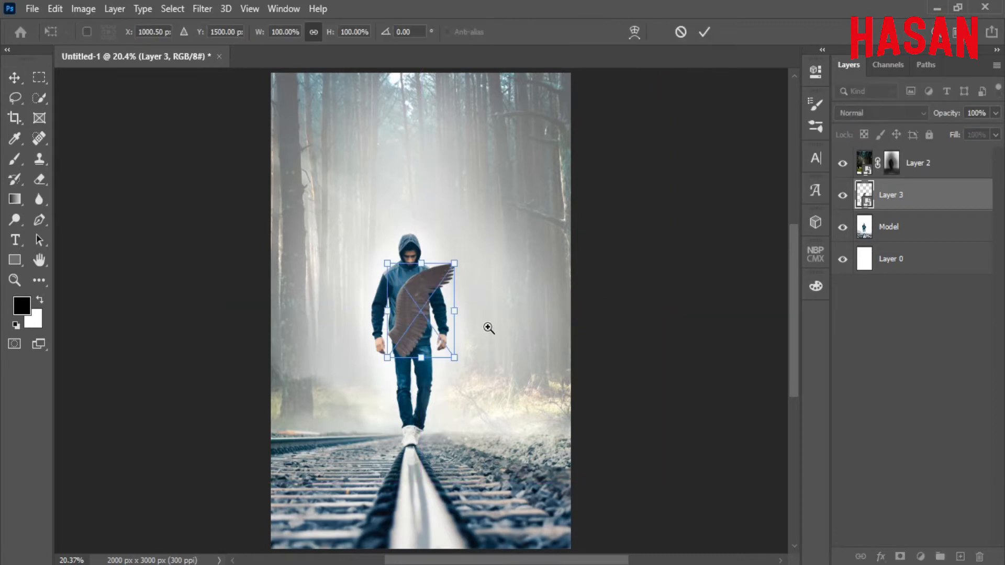
scroll(487, 328, "up", 2)
left_click_drag(469, 314, 498, 284)
scroll(505, 325, "down", 2)
left_click_drag(505, 325, 502, 184)
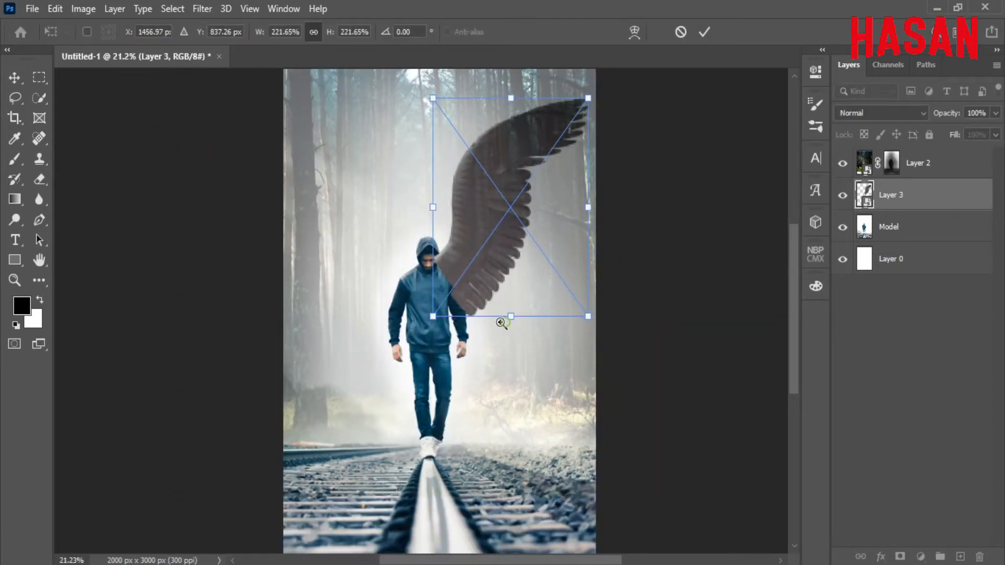
scroll(503, 321, "down", 2)
scroll(560, 259, "up", 2)
left_click_drag(560, 259, 555, 256)
left_click_drag(484, 253, 445, 224)
scroll(430, 319, "up", 8)
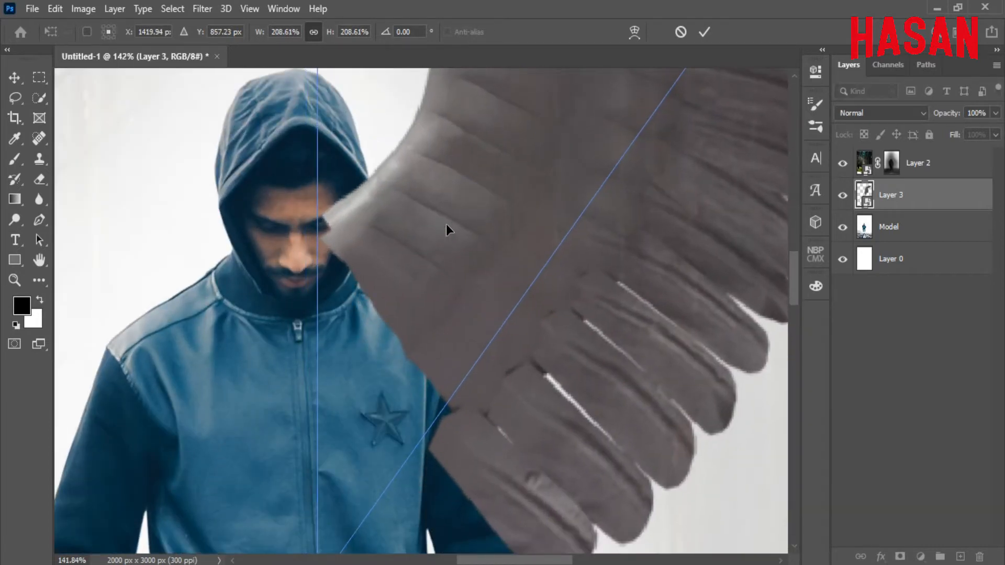
scroll(543, 356, "down", 5)
key("Return")
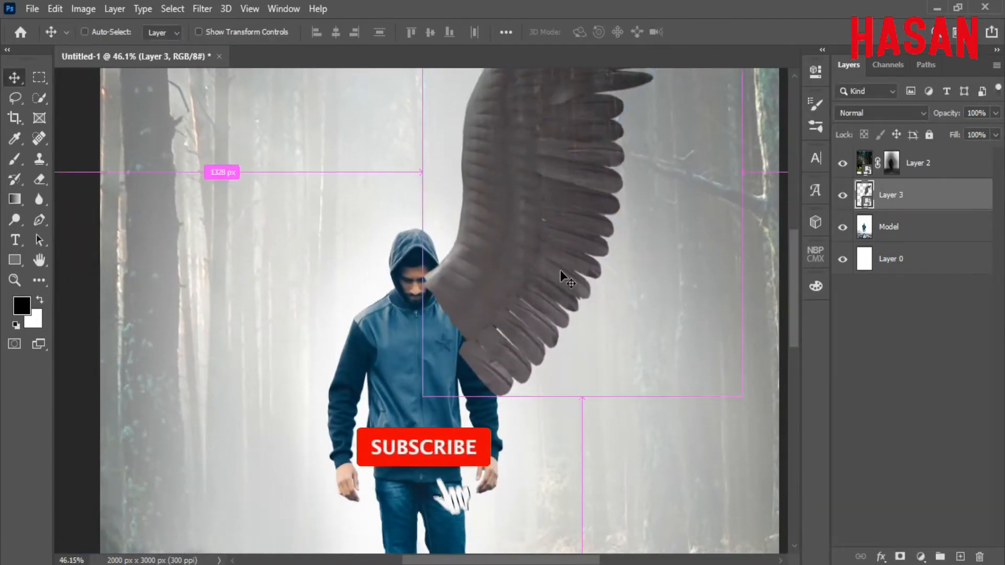
scroll(560, 270, "down", 4)
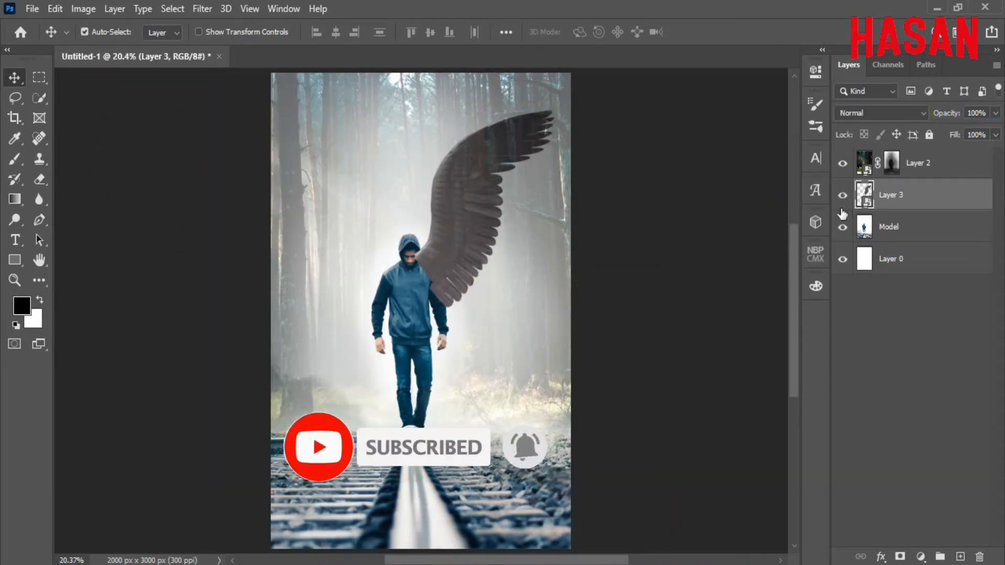
Make Model the active layer, return to the black wings document, clear the old selection and lasso the left wing.
left_click(925, 224)
mouse_move(522, 564)
left_click(706, 523)
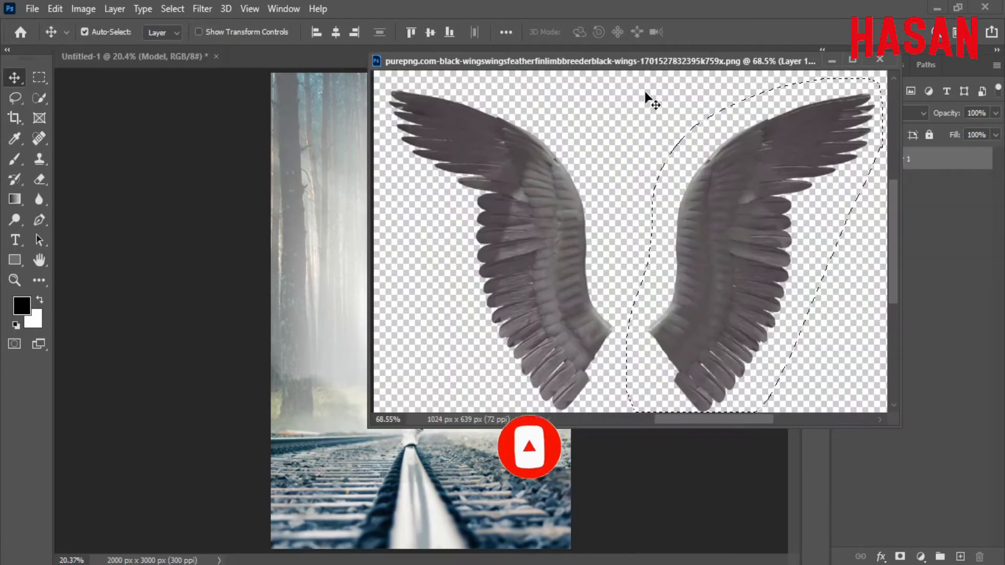
left_click_drag(636, 61, 273, 60)
left_click(172, 9)
left_click(185, 38)
key("l")
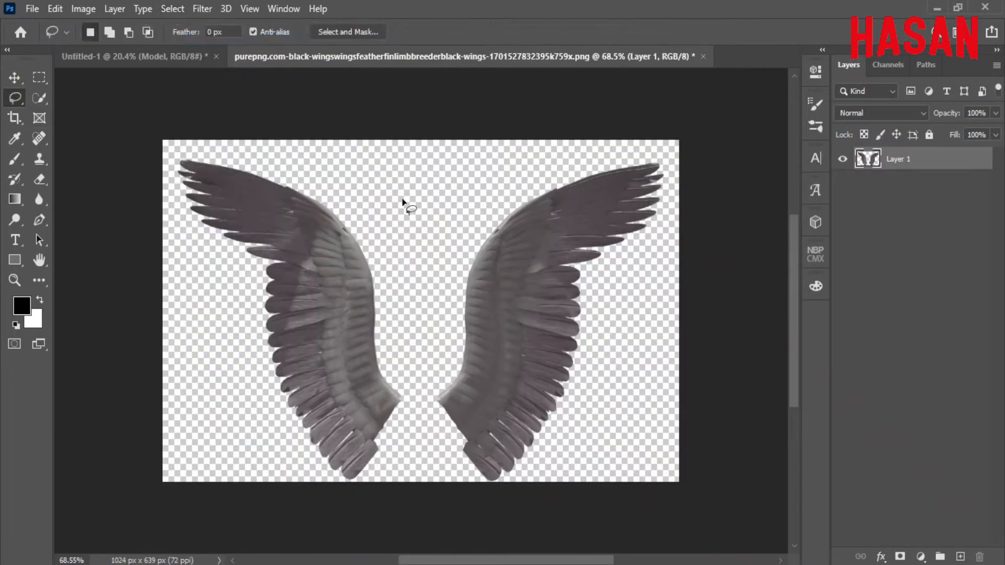
mouse_move(381, 202)
left_mouse_down()
mouse_move(140, 165)
mouse_move(397, 482)
mouse_move(372, 195)
mouse_move(381, 201)
left_mouse_up()
key("v")
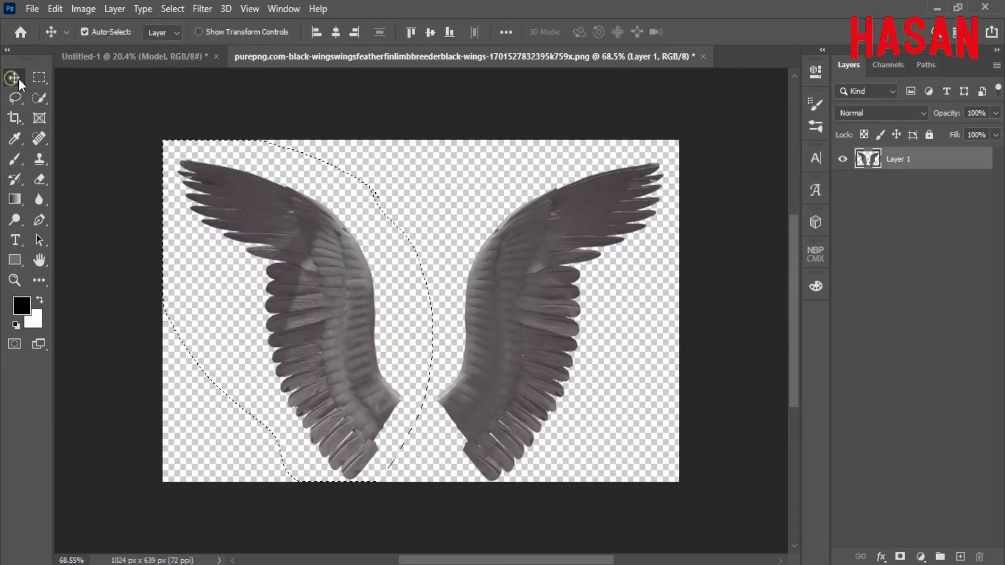
Move the selected left wing into the Untitled-1 composition, directly above the Model layer, and put the wings document away.
mouse_move(468, 56)
left_mouse_down()
mouse_move(604, 78)
mouse_move(717, 36)
left_mouse_up()
left_click_drag(649, 190, 441, 279)
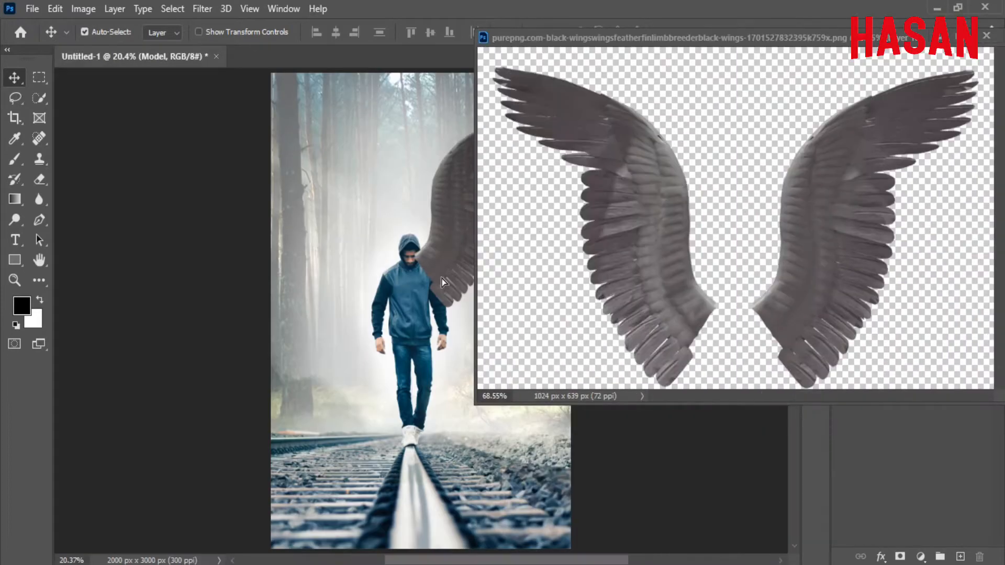
left_click_drag(832, 37, 656, 92)
left_click(766, 92)
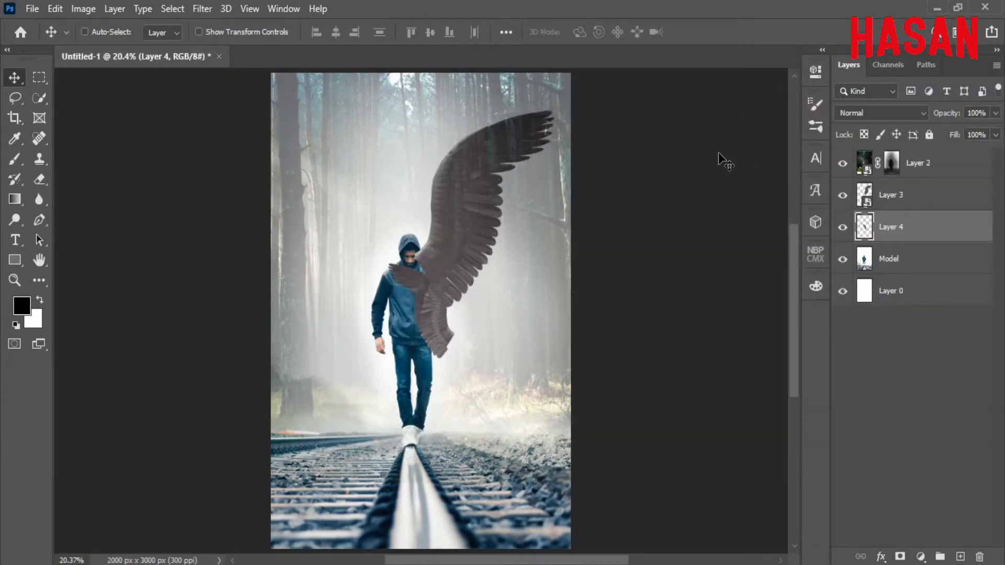
Clip the left wing layer to the Model layer, enlarge it to about 217% and move it to the man's left-hand side.
key("ctrl+t")
left_click(729, 32)
right_click(925, 222)
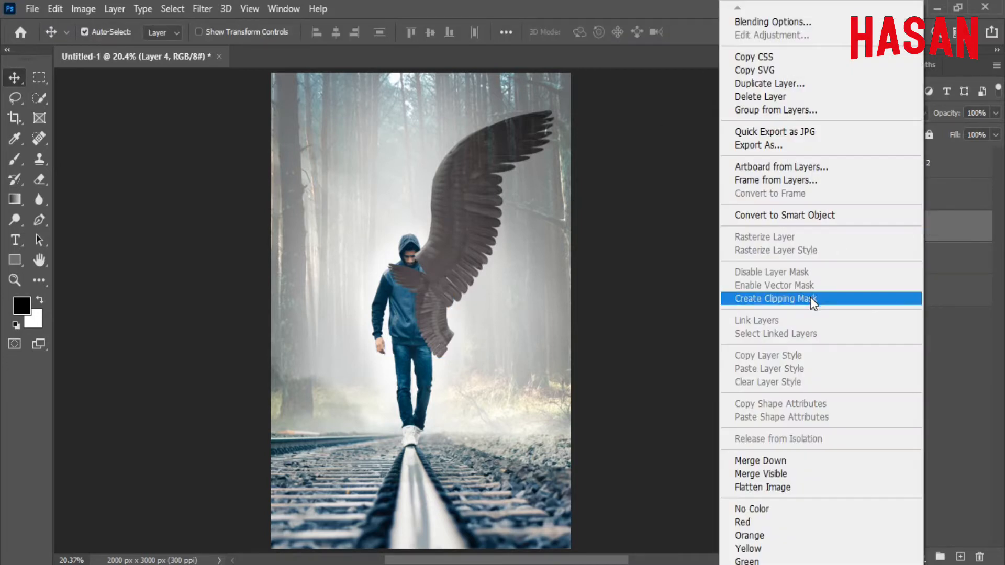
left_click(810, 296)
key("ctrl+t")
left_click_drag(455, 311, 355, 237)
left_click_drag(386, 313, 427, 278)
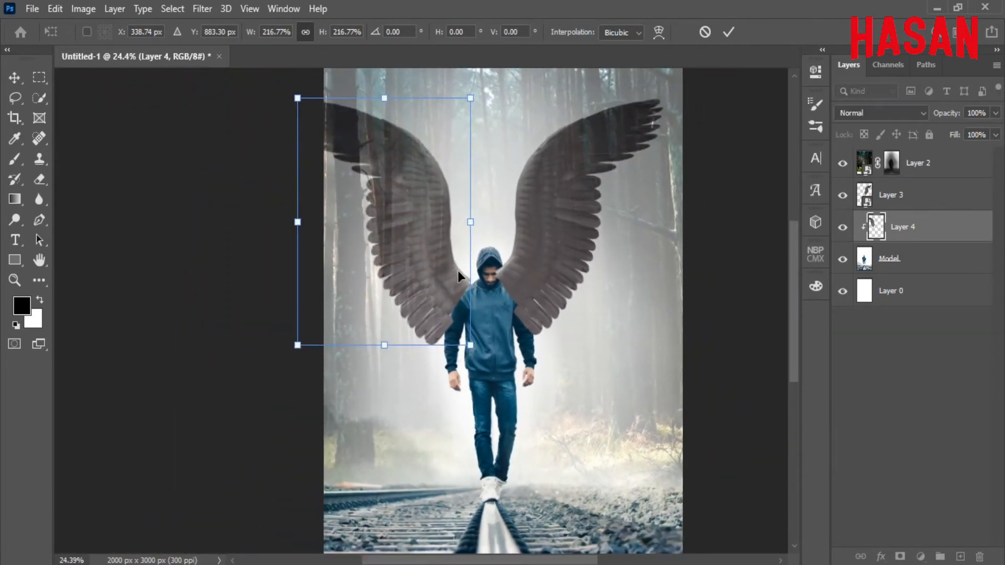
left_click_drag(494, 309, 479, 305)
Duplicate the right wing layer, flip the copy horizontally and position it at the opposite shoulder to mirror the first wing.
left_click_drag(476, 231, 435, 223)
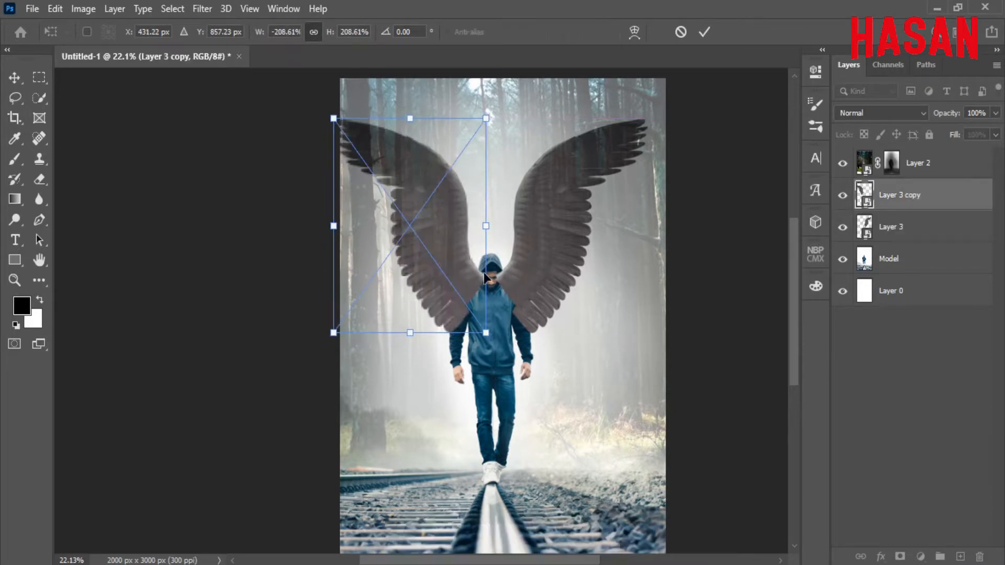
left_click_drag(408, 262, 512, 305)
left_click_drag(561, 342, 441, 284)
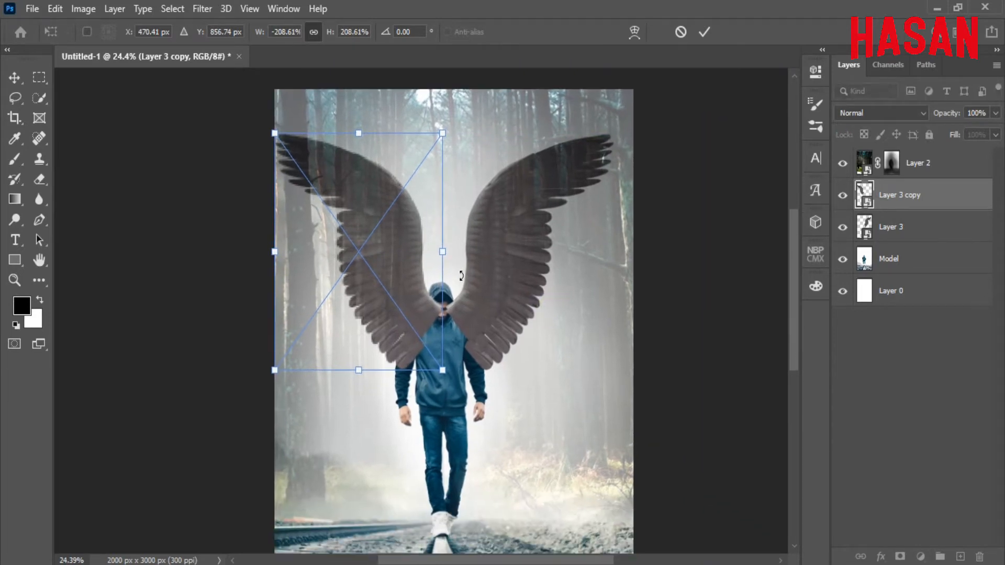
left_click_drag(425, 321, 460, 297)
left_click_drag(530, 300, 492, 340)
left_click(701, 31)
left_click(843, 195)
left_click(843, 195)
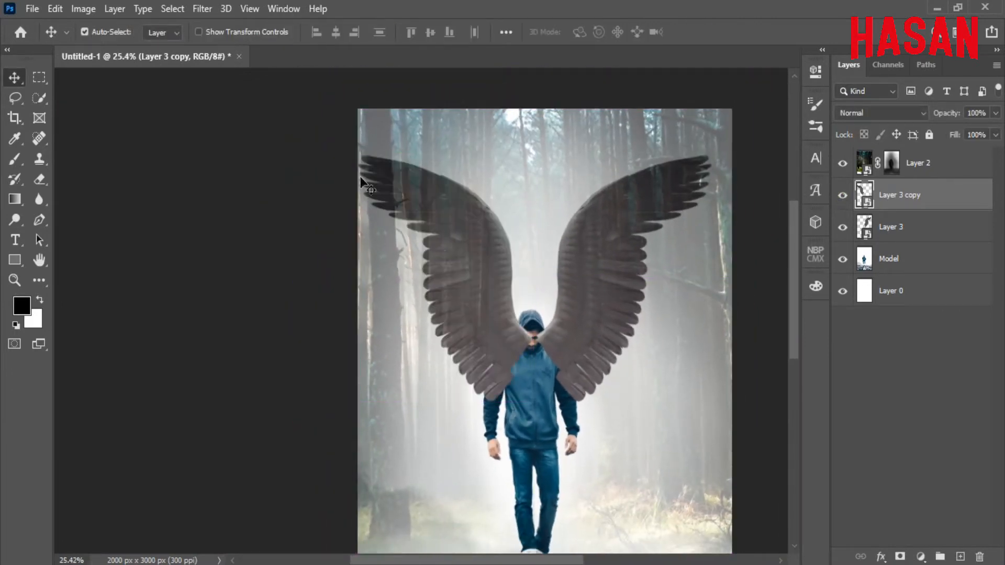
left_click_drag(481, 275, 447, 261)
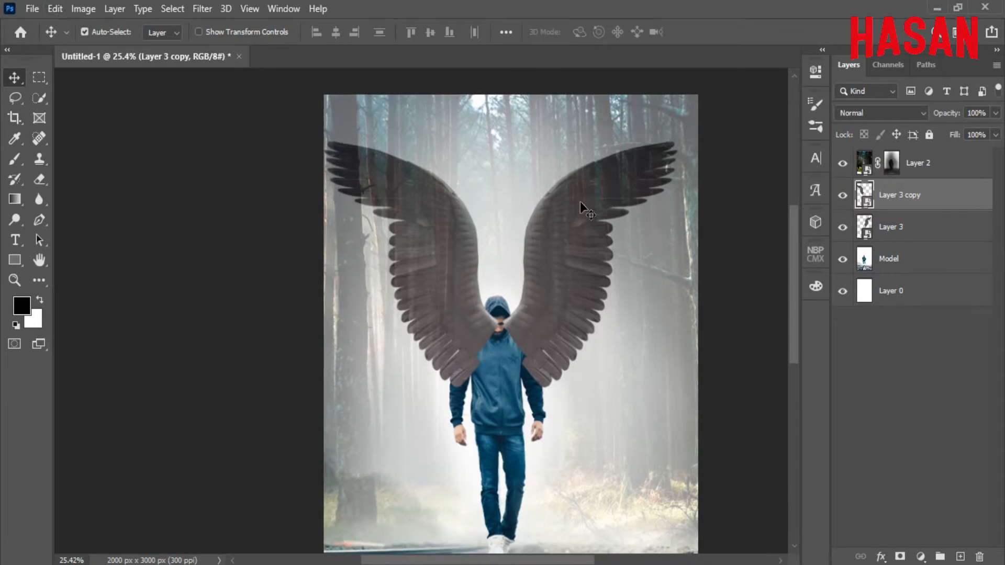
Start Puppet Warp on Layer 3 and place pins along the right wing from its base to its tip.
left_click(903, 230)
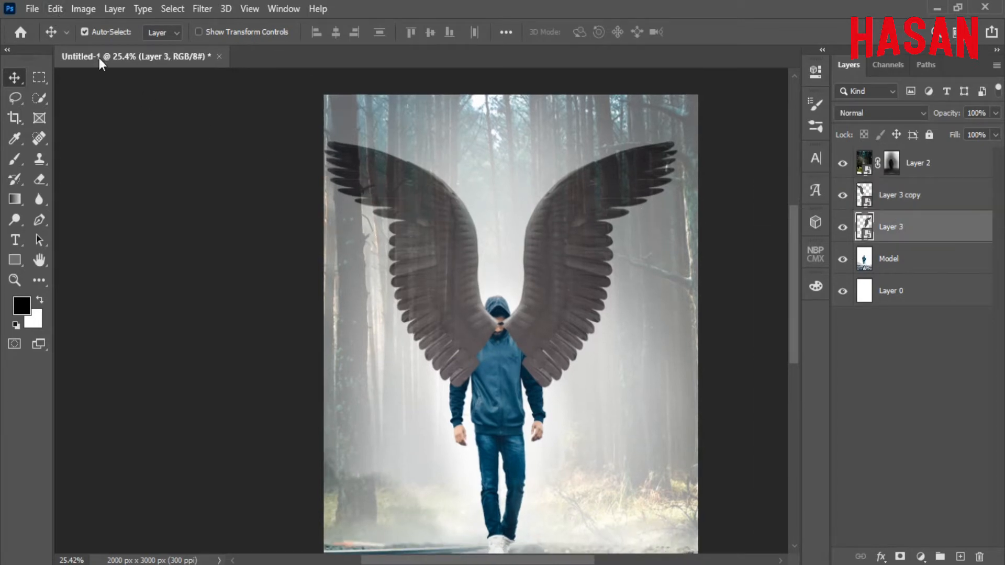
left_click(55, 9)
left_click(84, 317)
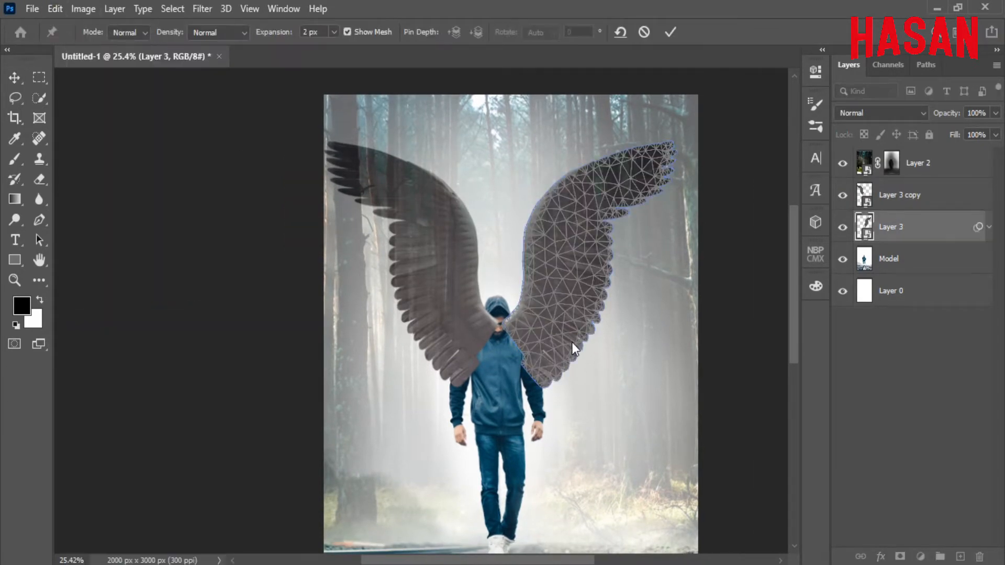
scroll(572, 342, "up", 3)
scroll(611, 370, "down", 2)
left_click(533, 391)
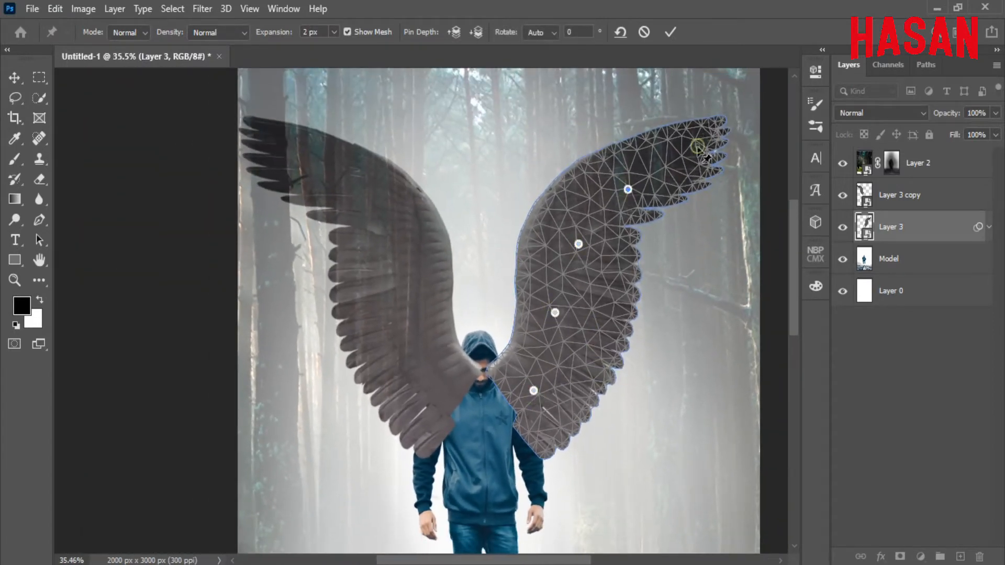
scroll(702, 152, "down", 2)
left_click(702, 164)
Bend the right wing's tip upward, adjust its upper-middle and base pins, and apply the Puppet Warp.
left_click_drag(702, 164, 692, 146)
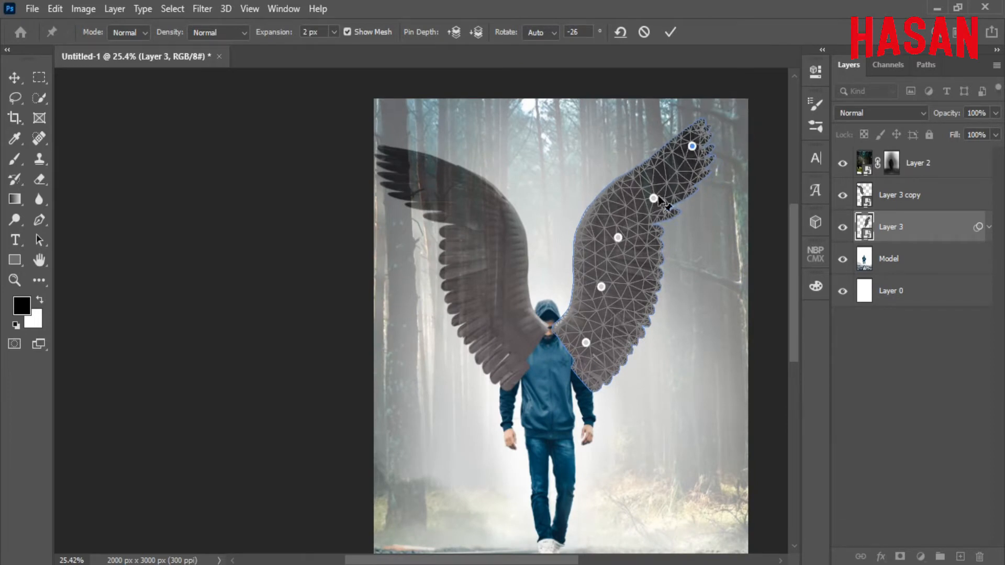
left_click_drag(654, 199, 663, 203)
left_click_drag(585, 342, 579, 348)
left_click(667, 33)
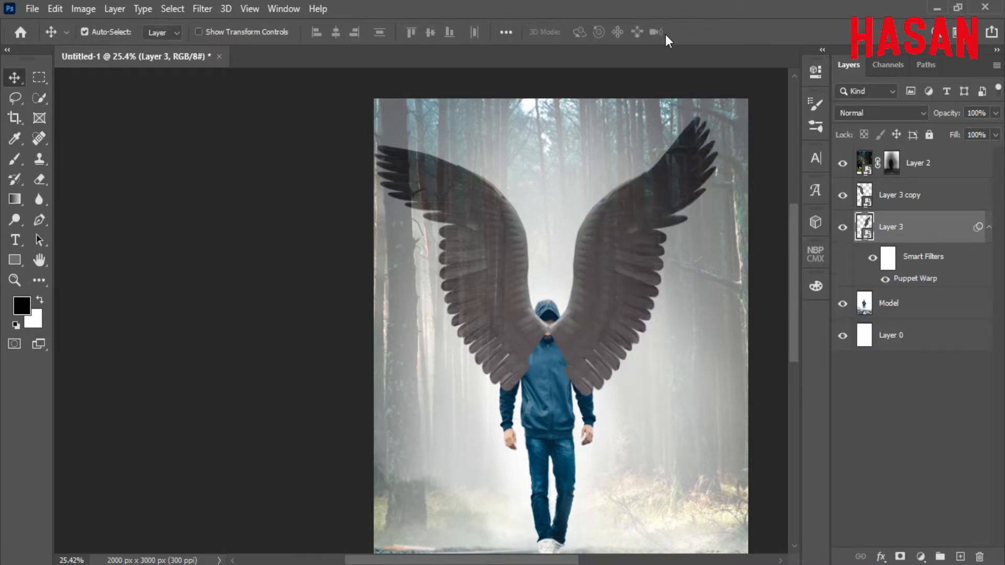
Start Puppet Warp on Layer 3 copy, pin the left wing along its length and pull its tip inward and up.
left_click(910, 201)
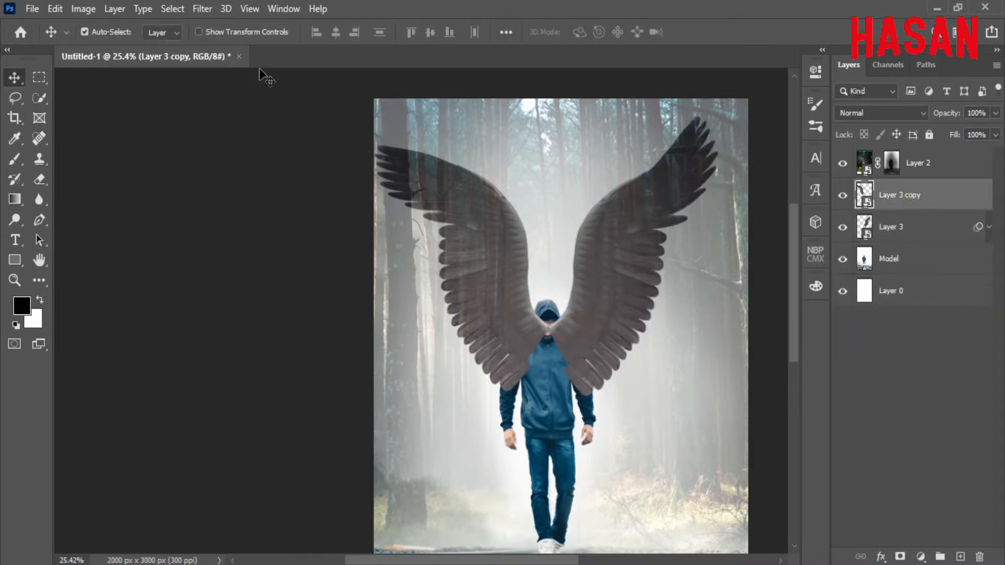
left_click(55, 9)
left_click(153, 317)
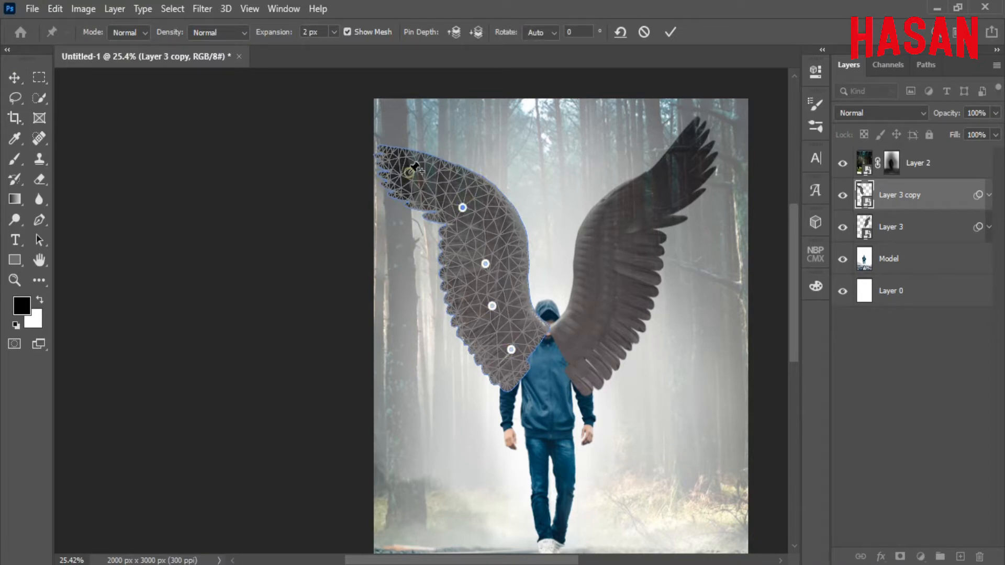
left_click_drag(409, 172, 416, 169)
key("ctrl+z")
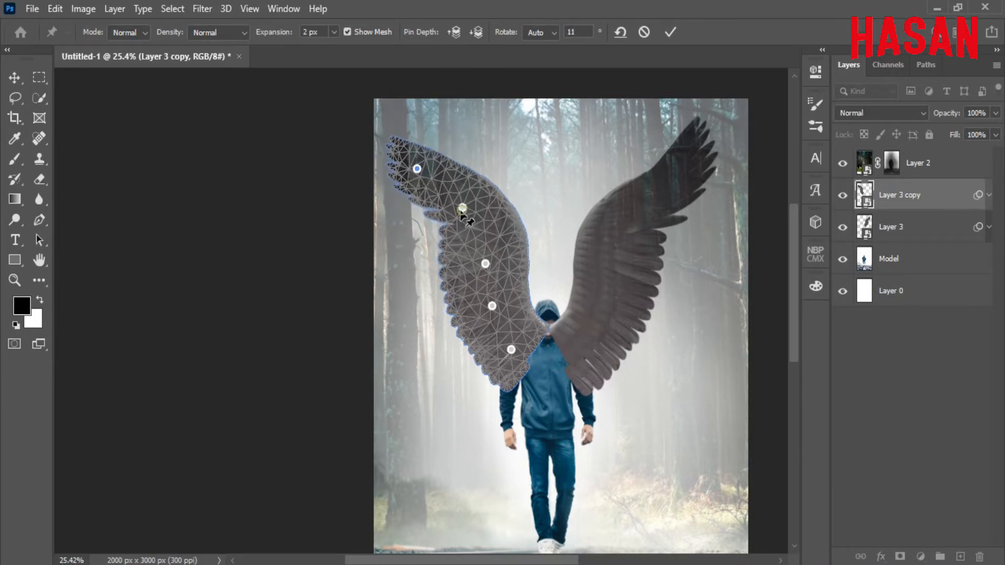
Adjust the left wing's upper-middle, base and tip pins until it curves like the right wing, and apply the warp.
left_click_drag(461, 209, 455, 216)
mouse_move(511, 349)
left_mouse_down()
mouse_move(521, 348)
mouse_move(508, 350)
left_mouse_up()
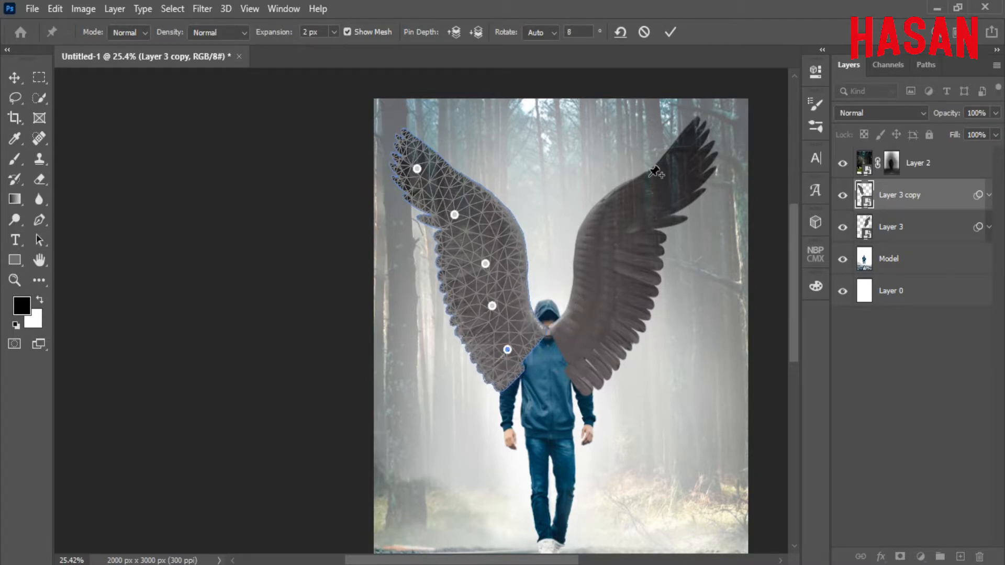
left_click_drag(454, 215, 449, 221)
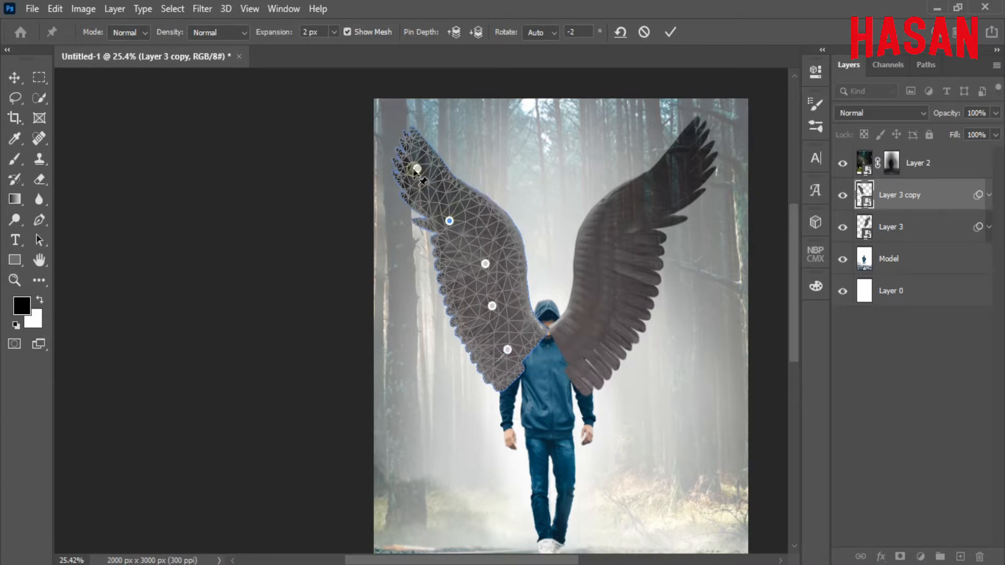
left_click_drag(416, 168, 418, 165)
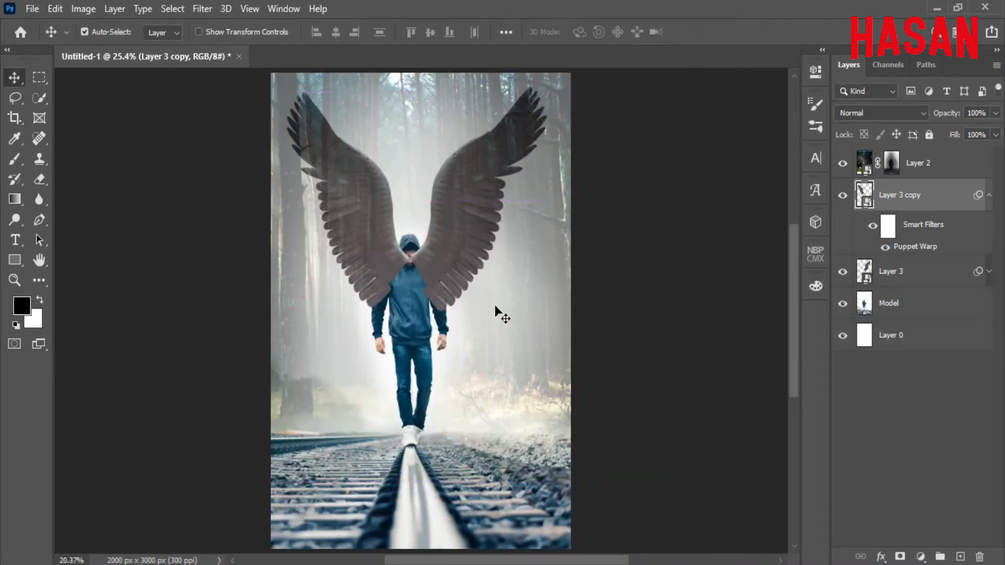
Transform Layer 3 copy and Layer 3 together, moving both wings down slightly to clear the man's face.
scroll(494, 293, "up", 5)
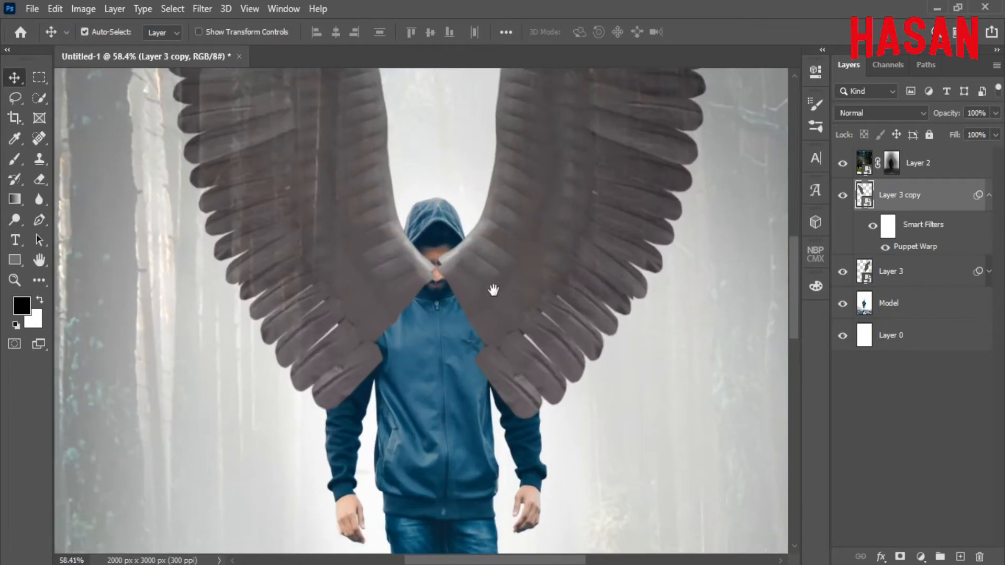
left_click(989, 195)
scroll(528, 332, "down", 5)
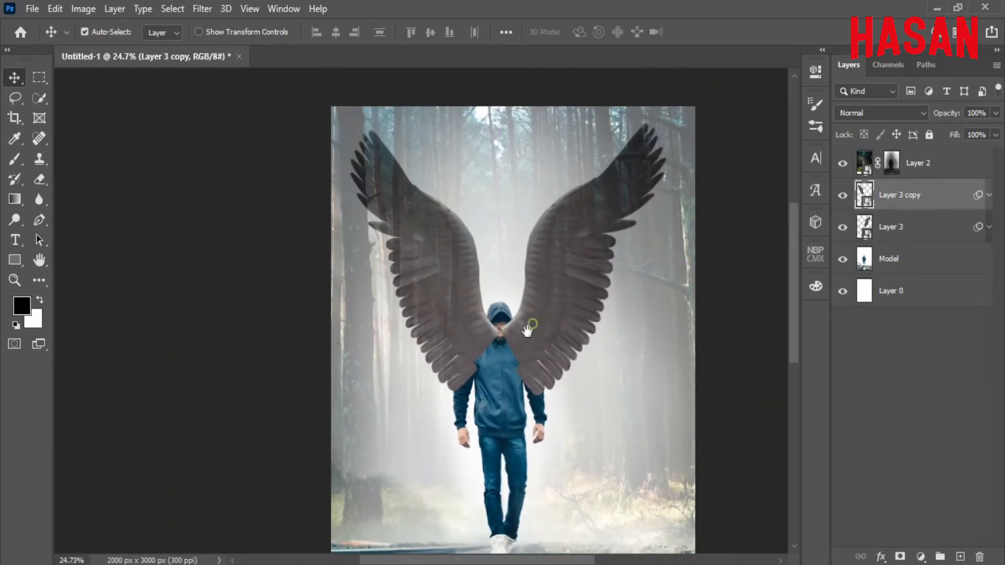
scroll(617, 338, "down", 2)
scroll(471, 293, "up", 4)
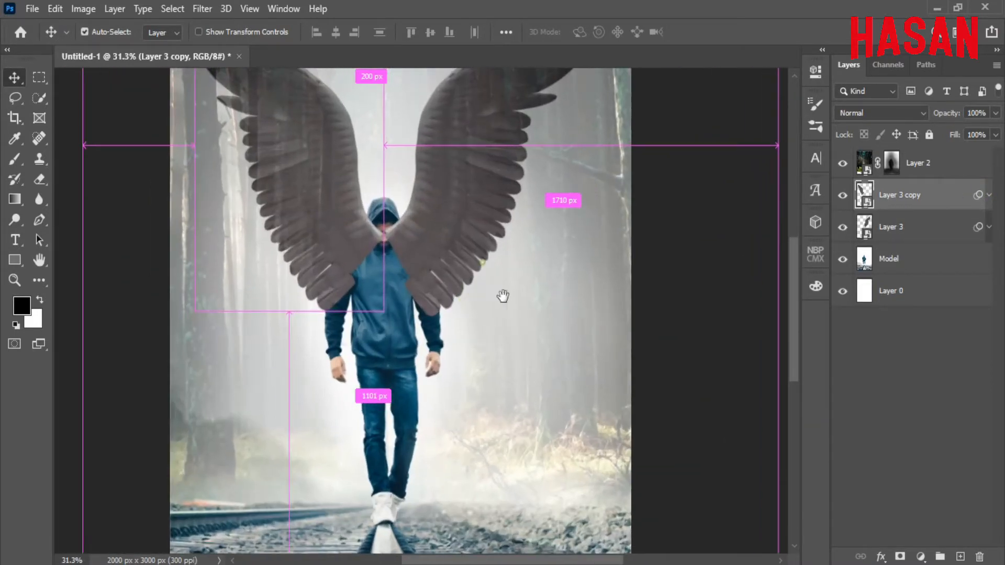
left_click_drag(503, 297, 515, 314)
left_click(936, 229, "shift")
key("ctrl+t")
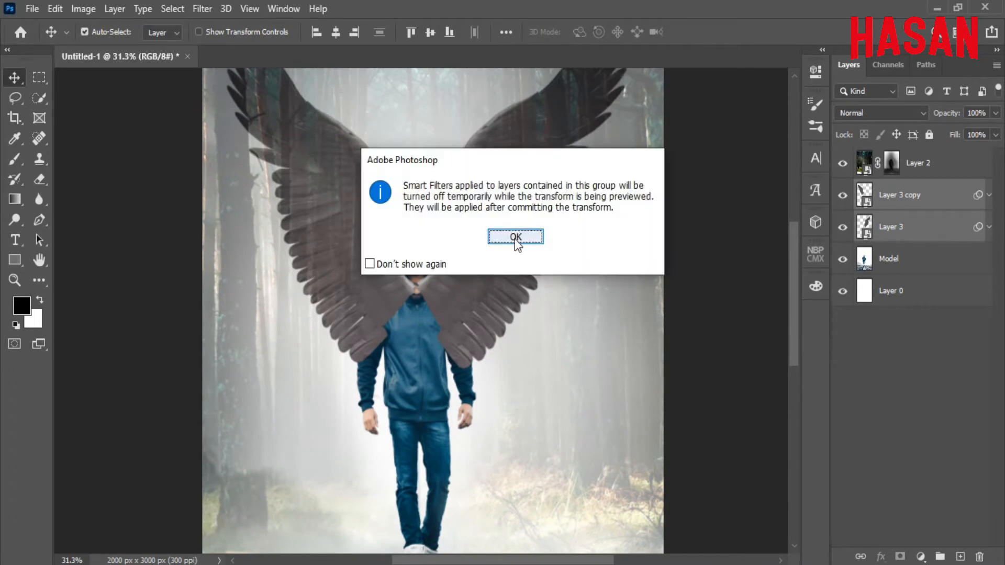
left_click(514, 239)
scroll(471, 279, "up", 2)
left_click_drag(464, 277, 466, 290)
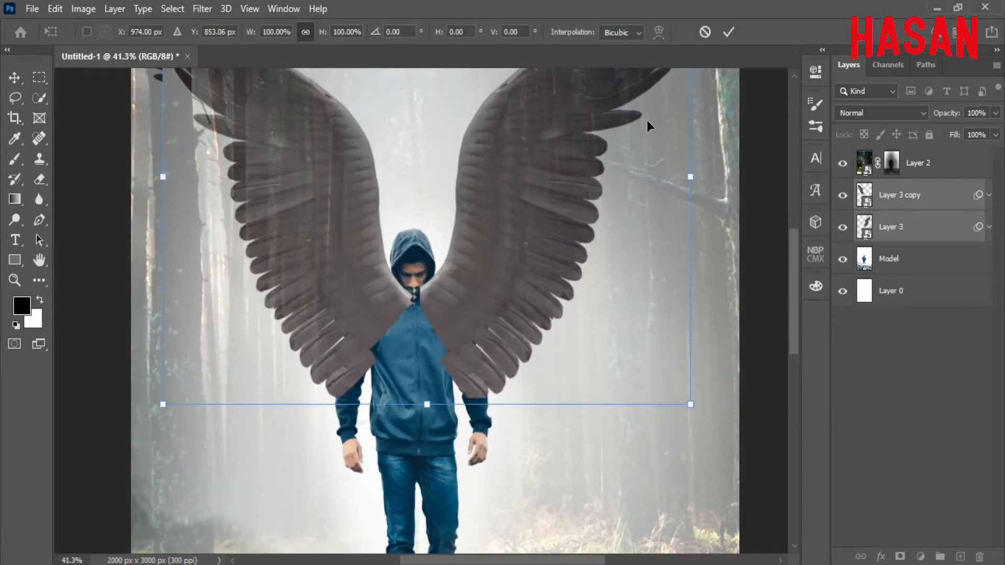
key("Return")
Lower the opacity of both wing layers to about 70% and select the two layers together.
left_click(924, 199)
left_click_drag(951, 121, 925, 117)
left_click(931, 226)
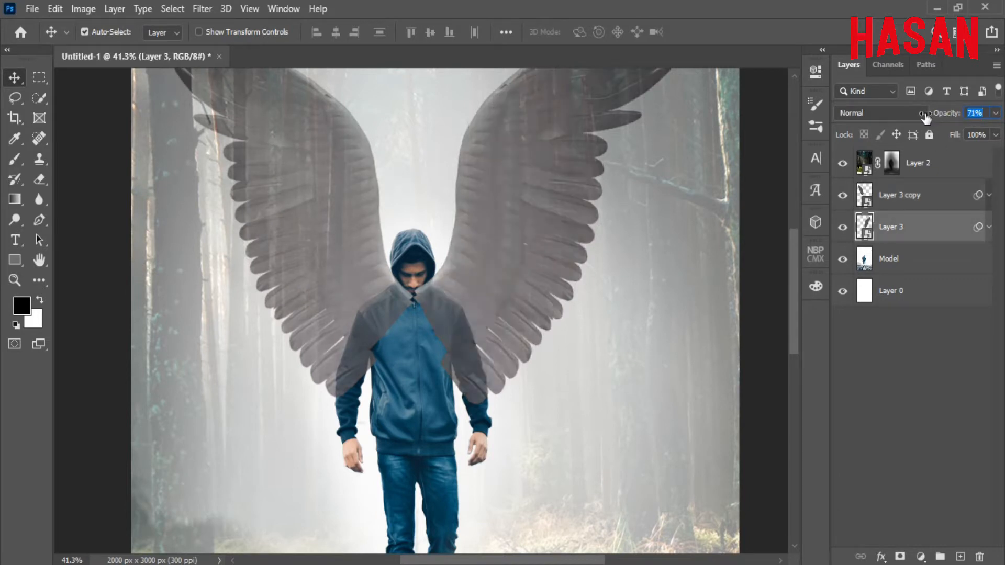
left_click(901, 195)
left_click(890, 226, "shift")
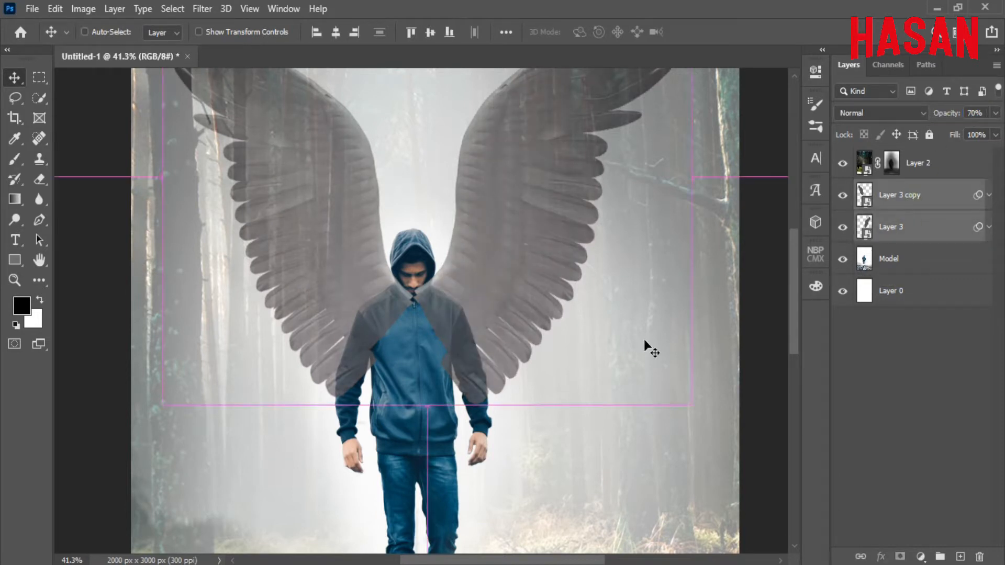
Transform Layer 3 copy and Layer 3 together, scaling both wings to about 86.6% and placing them behind the man's shoulders.
key("ctrl+t")
left_click(520, 237)
left_click_drag(481, 278, 476, 293)
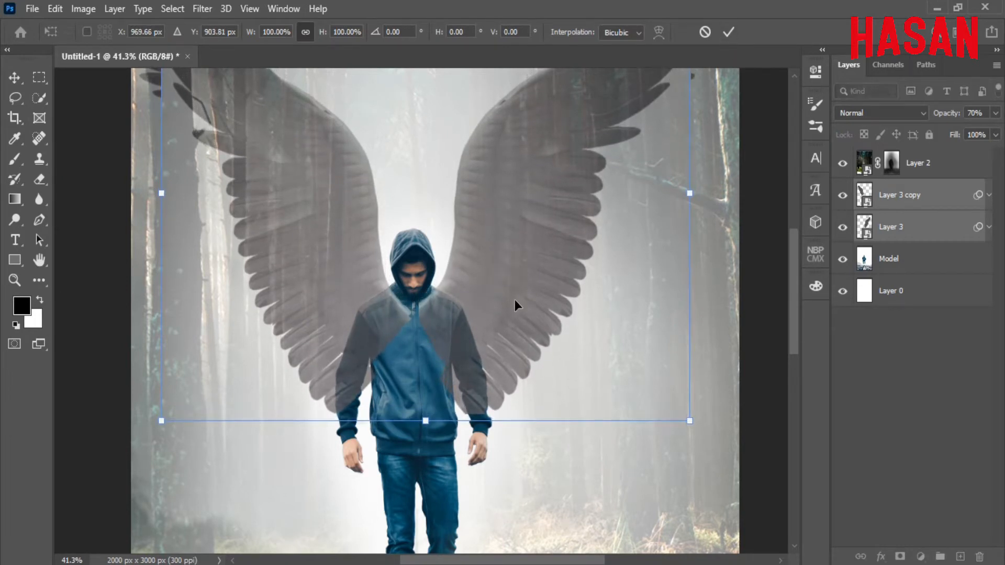
left_click_drag(692, 193, 648, 192)
left_click_drag(494, 226, 485, 256)
key("ctrl+0")
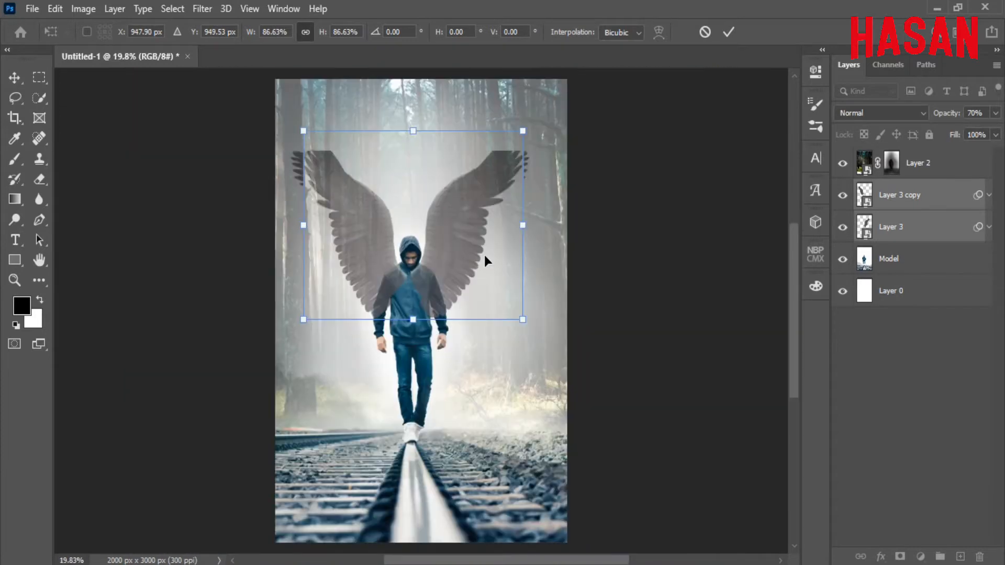
Rescale the two wings to 113.40% width and about 104% height, center them on the man, and apply the transform.
left_click_drag(522, 225, 536, 217)
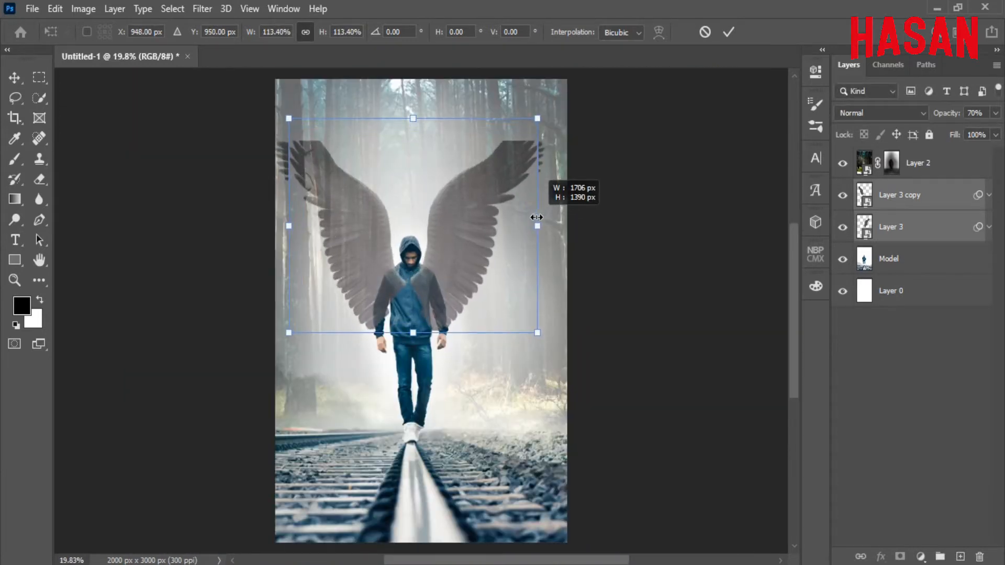
left_click_drag(440, 282, 443, 279)
left_click_drag(444, 329, 443, 309)
left_click_drag(442, 258, 443, 264)
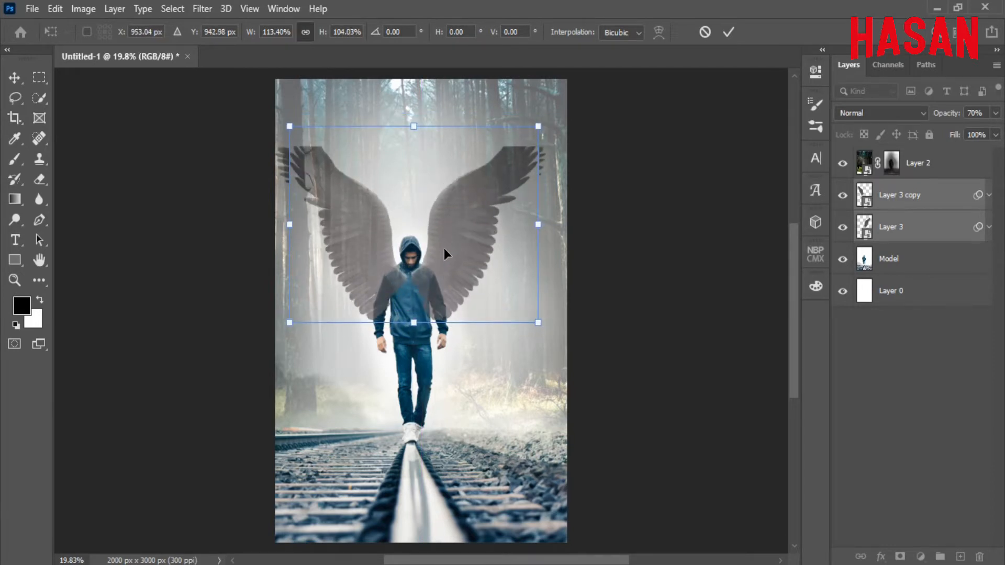
key("Return")
scroll(512, 287, "up", 1)
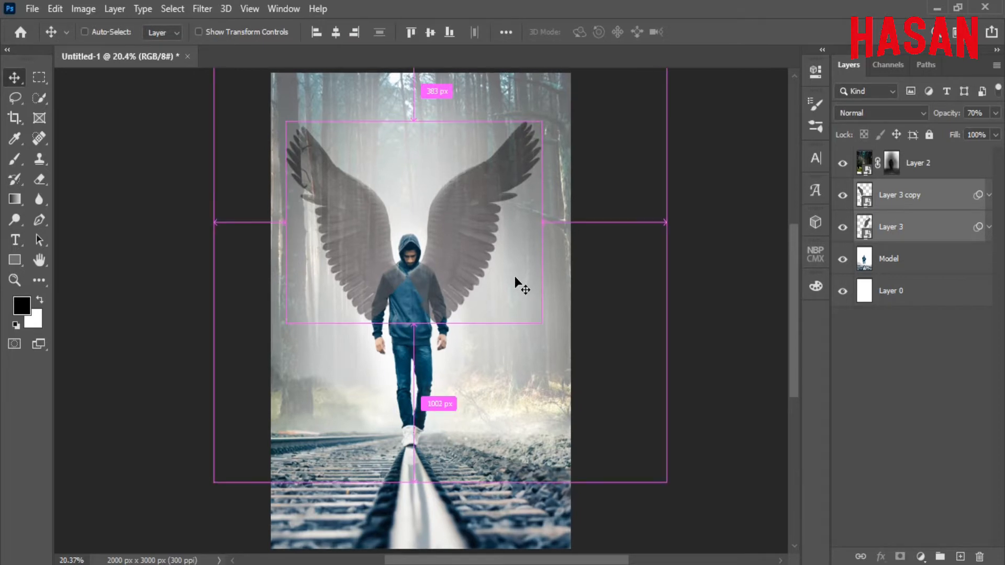
Set the opacity of both wing layers to 100%.
left_click_drag(939, 113, 968, 112)
left_click(921, 227)
left_click_drag(938, 112, 968, 112)
Add a layer mask to Layer 3 copy and lower the layer's opacity to 60%.
left_click_drag(440, 264, 498, 320)
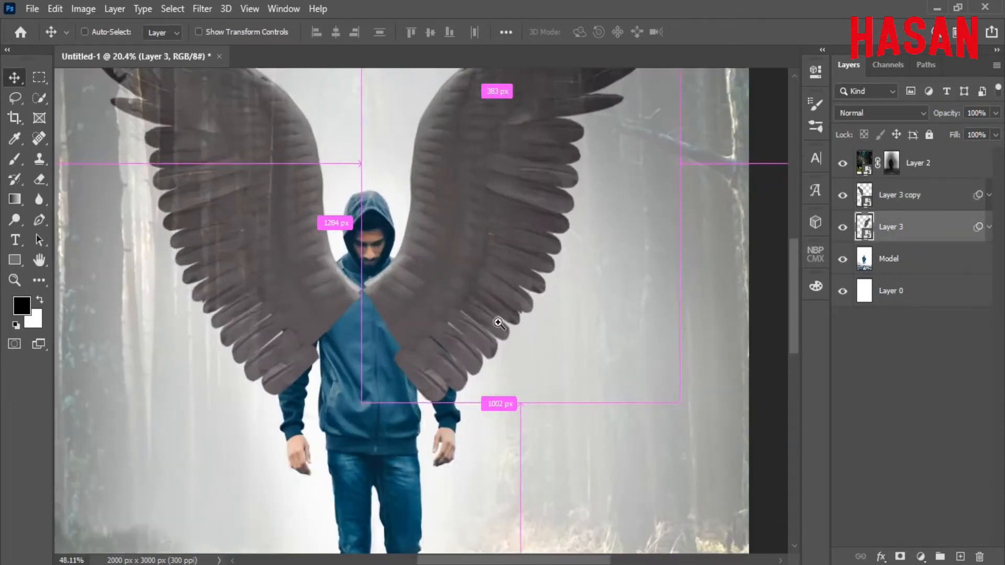
left_click_drag(481, 236, 466, 329)
scroll(471, 330, "down", 2)
left_click(931, 197)
left_click(901, 556)
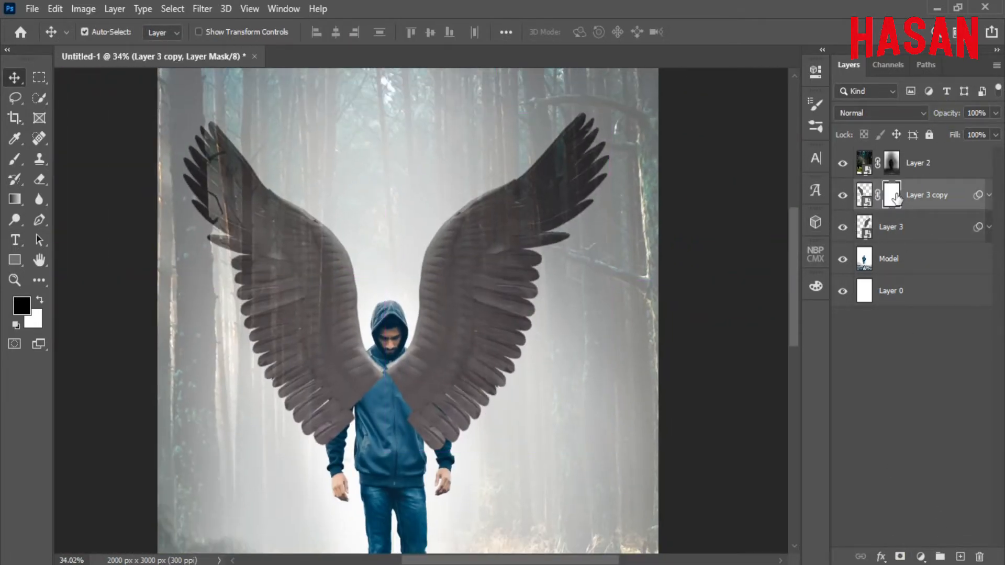
left_click_drag(954, 114, 923, 114)
scroll(526, 301, "up", 4)
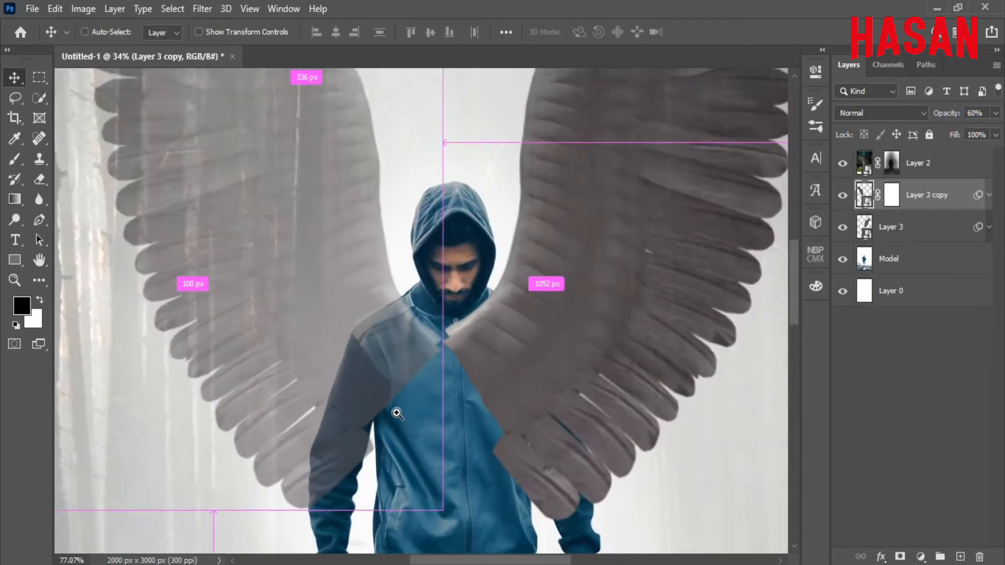
Paint black on Layer 3 copy's mask with a soft 75 px brush to hide the wing over the chest and sleeve.
key("b")
left_click(890, 196)
left_click_drag(372, 310, 385, 313)
scroll(463, 353, "up", 3)
mouse_move(461, 279)
left_mouse_down()
mouse_move(548, 228)
mouse_move(514, 272)
mouse_move(448, 311)
left_mouse_up()
scroll(435, 371, "up", 2)
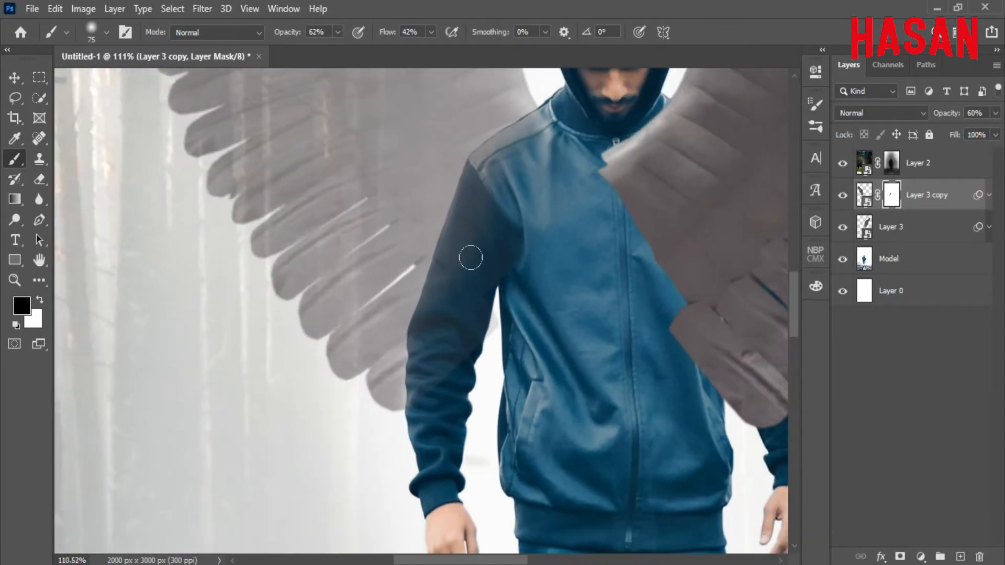
scroll(555, 131, "up", 3)
left_click_drag(522, 184, 506, 259)
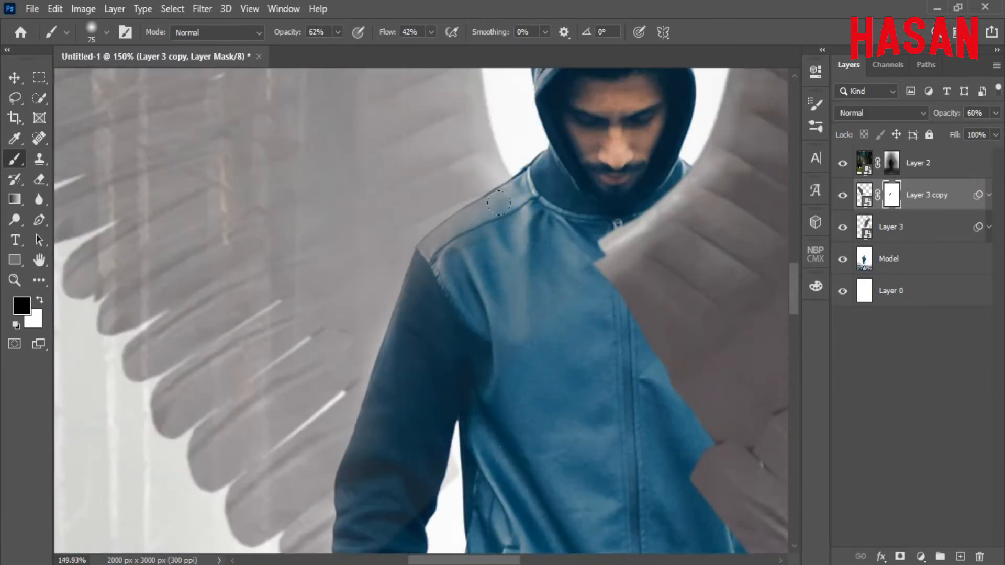
Mask the left wing off the shoulder and sleeve with a hard round brush of about 58 px at 100% opacity and flow.
scroll(499, 270, "down", 3)
scroll(426, 270, "up", 4)
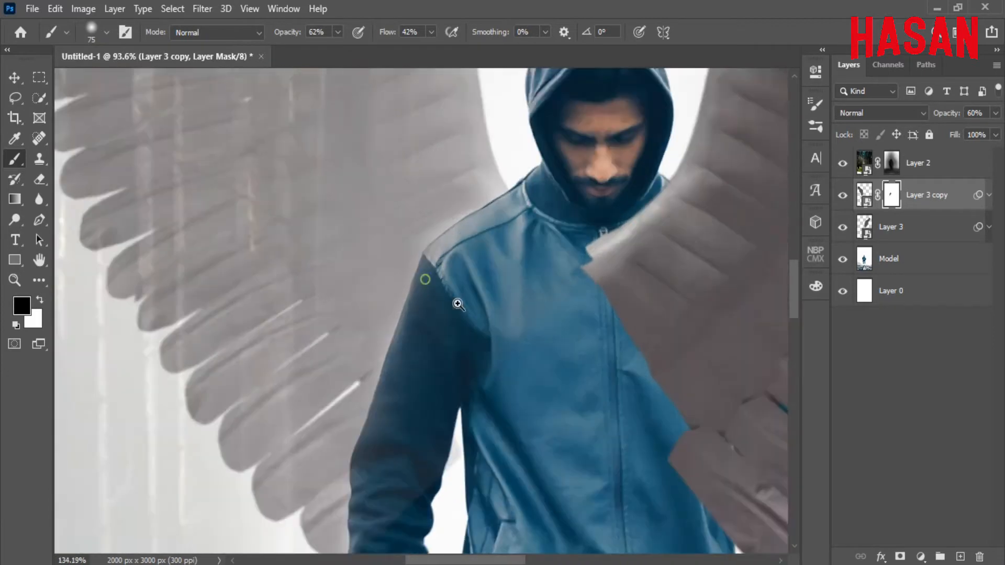
right_click(393, 231)
double_click(475, 356)
left_click_drag(551, 278, 492, 321)
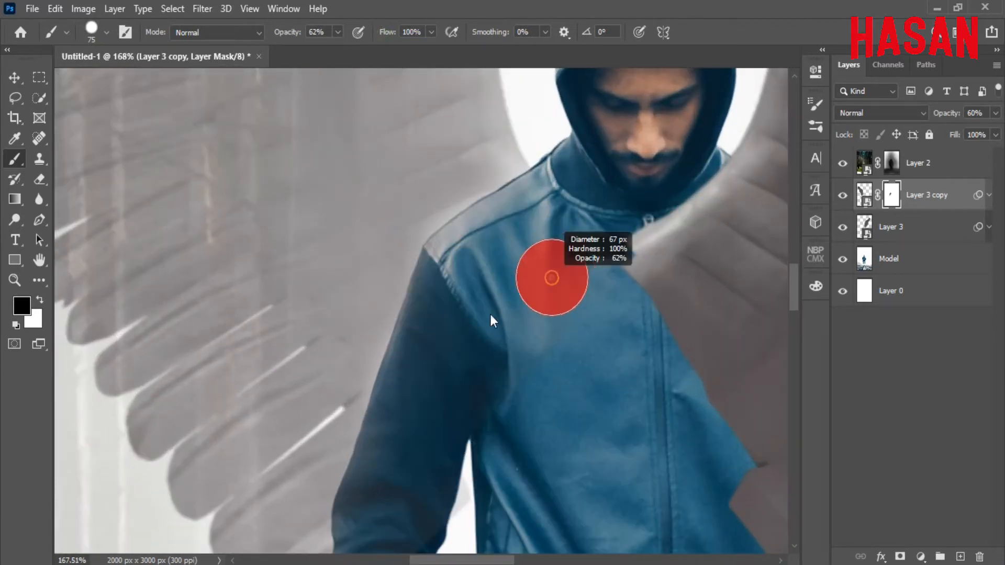
scroll(535, 337, "down", 3)
left_click_drag(470, 359, 469, 231)
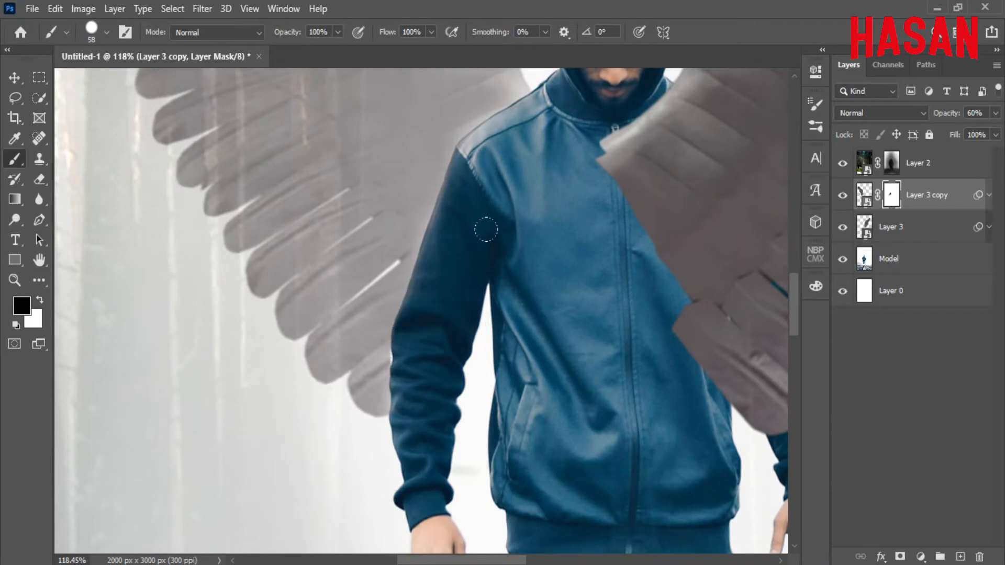
Refine Layer 3 copy's mask along the sleeve's outer edge with an 18 px brush, painting from the shoulder down to the forearm.
scroll(395, 370, "up", 6)
key("bracketleft")
key("bracketleft")
key("bracketleft")
key("bracketleft")
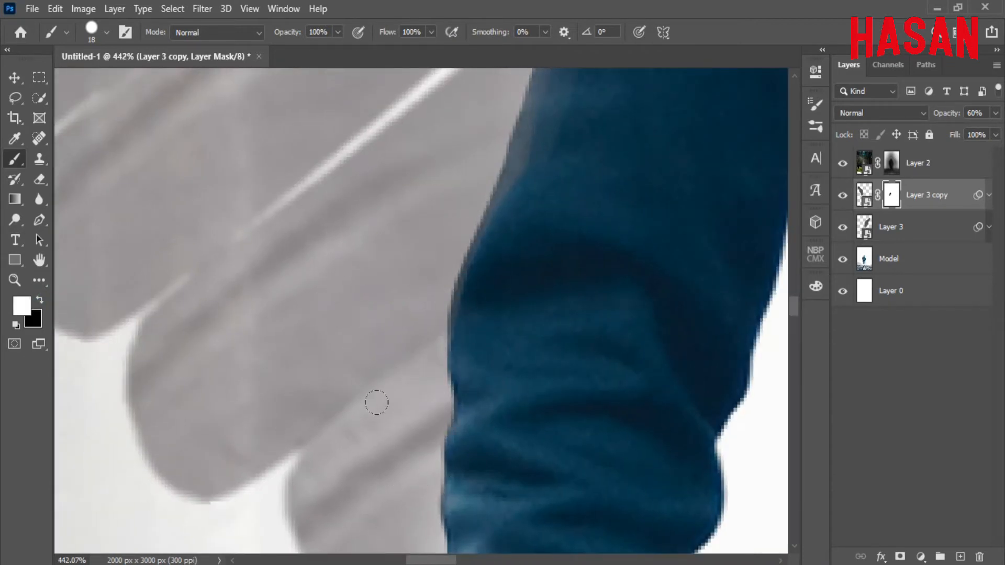
scroll(455, 392, "down", 6)
scroll(442, 291, "up", 4)
scroll(509, 268, "up", 3)
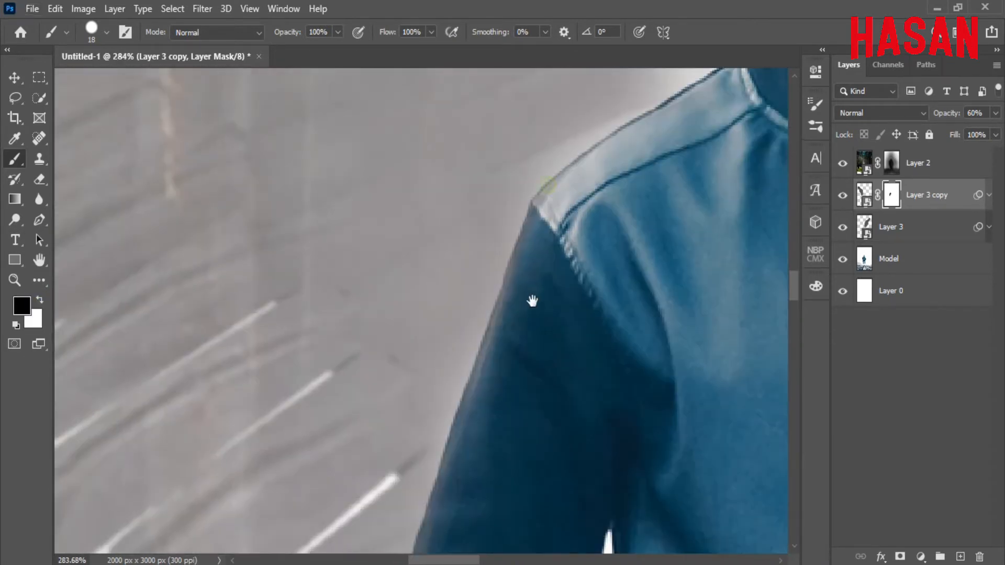
left_click_drag(492, 367, 486, 199)
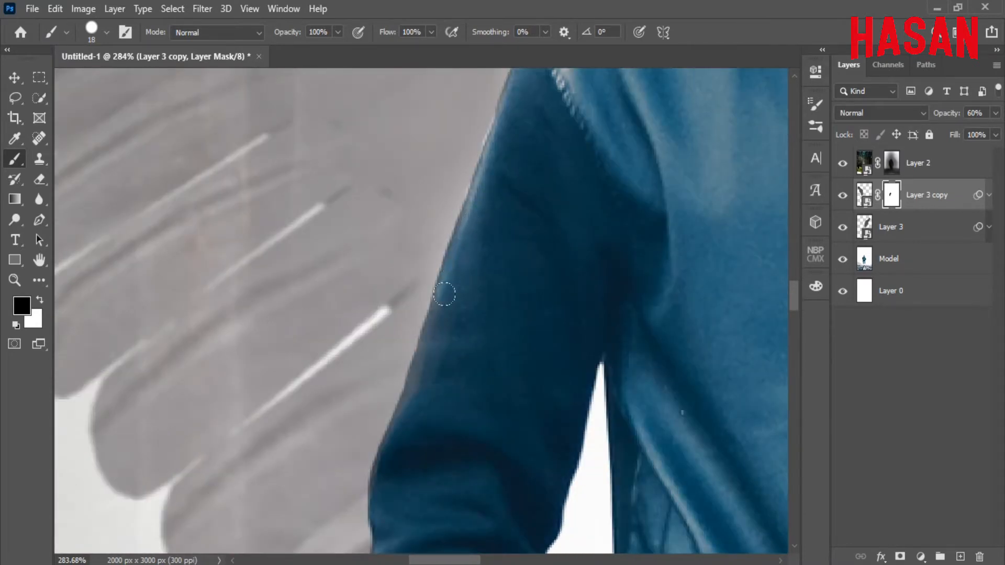
scroll(419, 314, "down", 3)
scroll(419, 230, "down", 3)
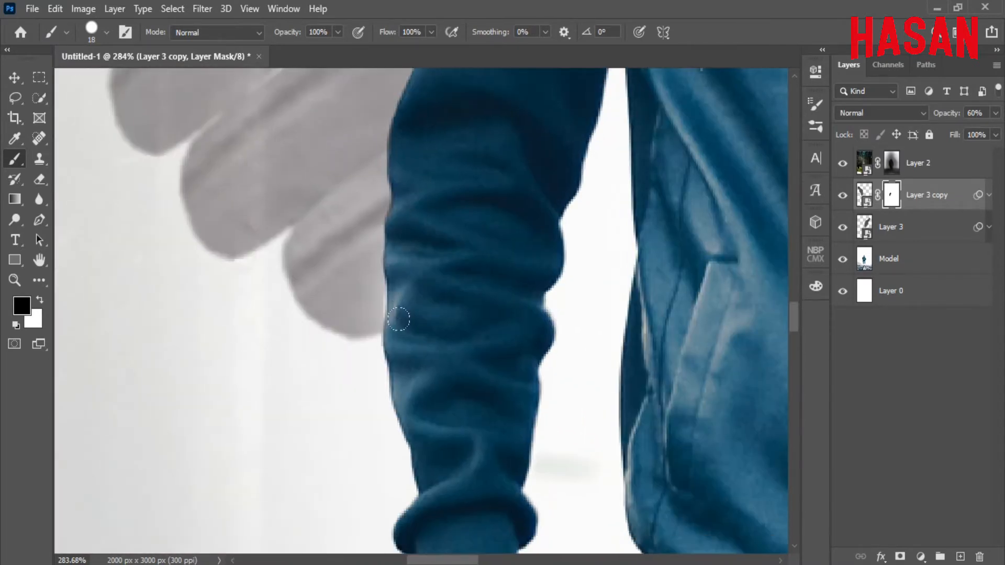
Paint white on Layer 3 copy's mask with a 9 px brush to restore the feathers beside the forearm.
key("x")
scroll(380, 303, "up", 3)
key("[")
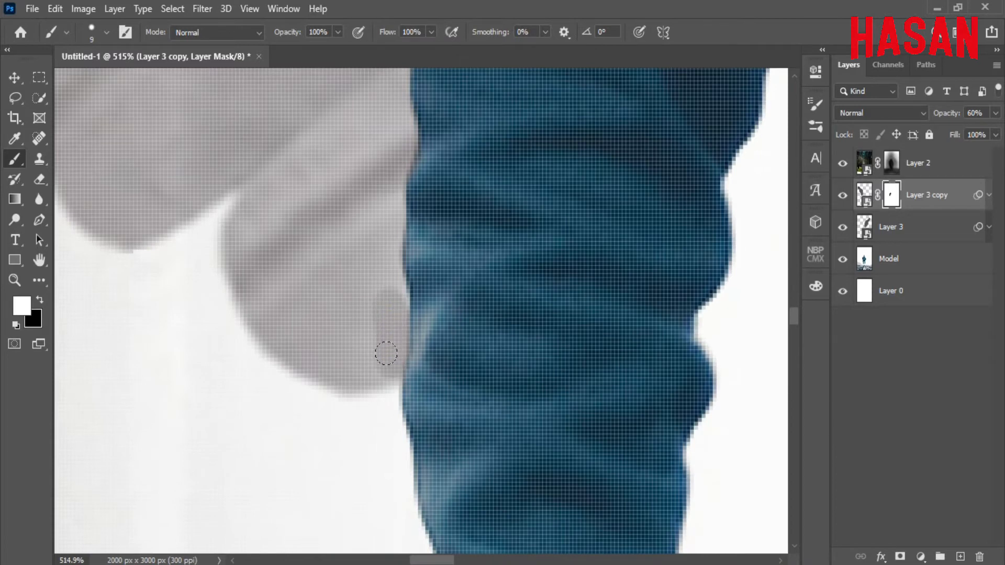
left_click_drag(386, 353, 373, 364)
scroll(364, 365, "down", 2)
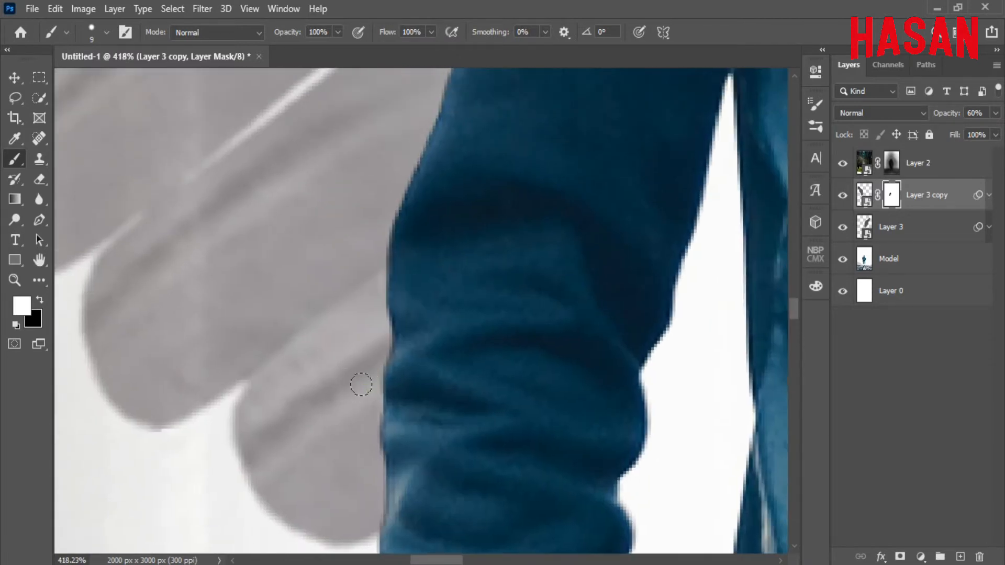
Set Layer 3 copy's opacity to 100% and check the masked left wing against the man.
scroll(361, 384, "down", 10)
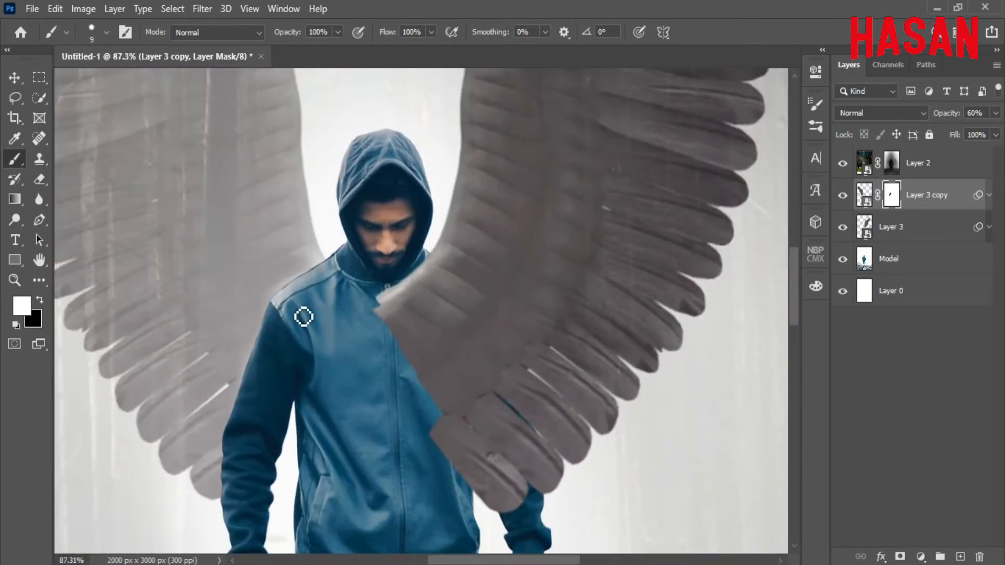
scroll(303, 309, "down", 5)
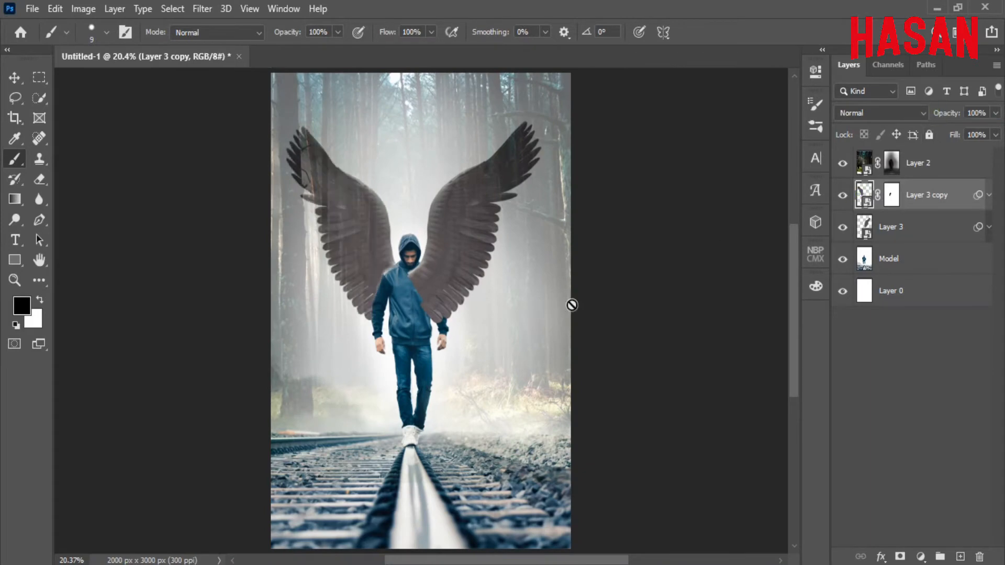
scroll(477, 365, "up", 5)
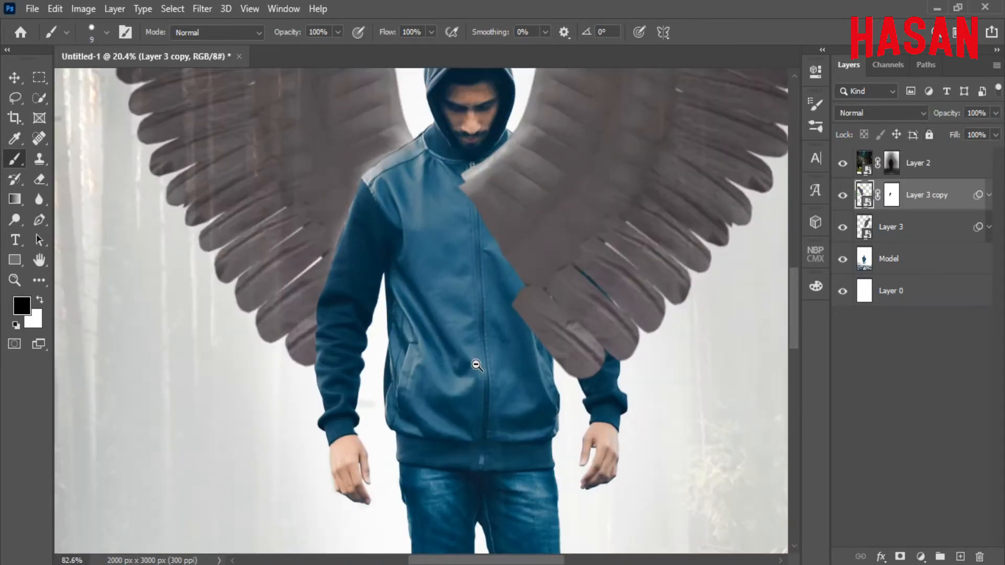
left_click_drag(476, 365, 330, 335)
key("ctrl+0")
Add a layer mask to Layer 3, lower the layer's opacity to 60%, and make its mask active.
left_click(929, 230)
left_click(900, 556)
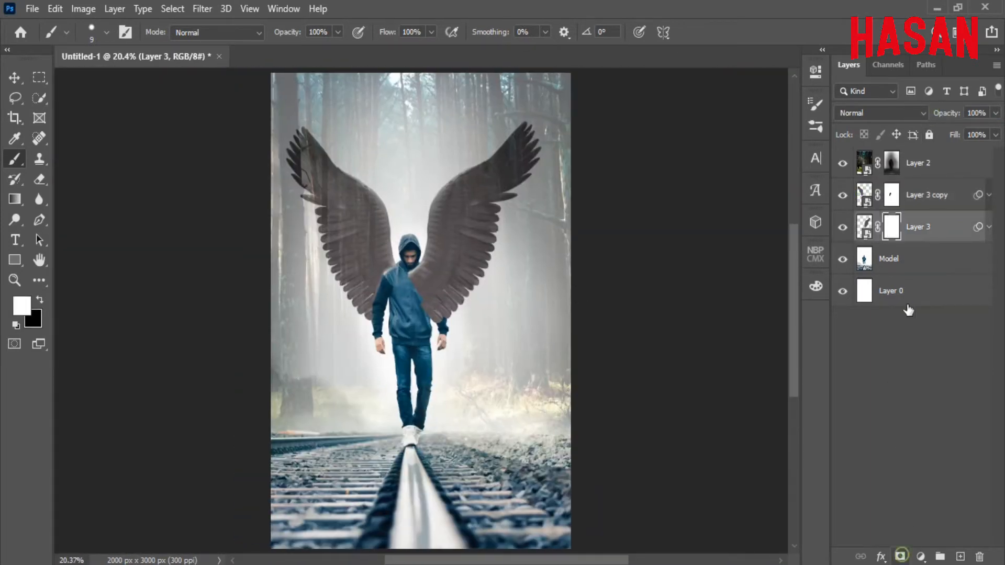
left_click(858, 222)
left_click_drag(946, 113, 913, 113)
left_click(891, 227)
Paint black on Layer 3's mask with a hard 62 px brush to hide the right wing over the jacket's chest and sleeve.
scroll(482, 313, "up", 5)
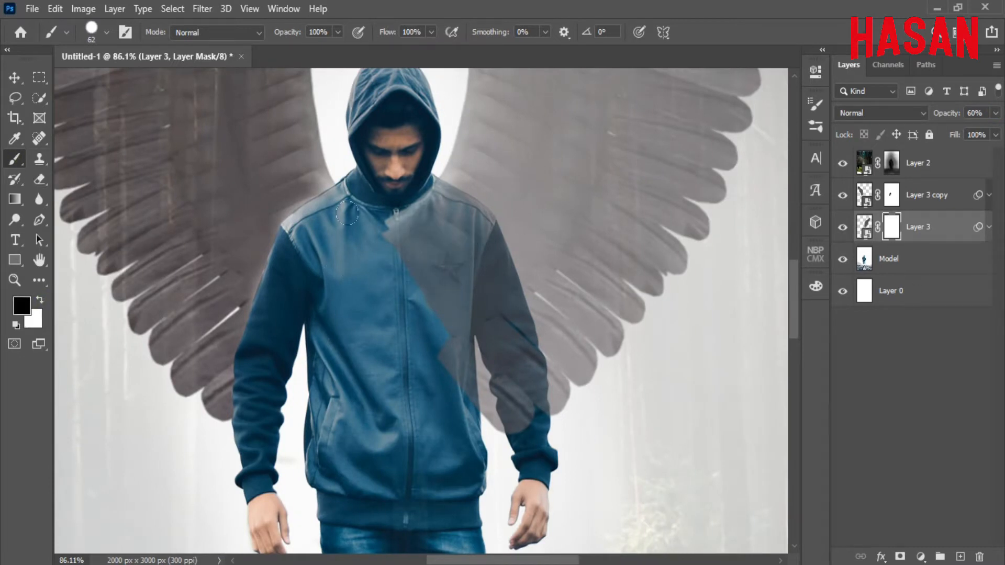
mouse_move(398, 225)
left_mouse_down()
mouse_move(482, 401)
mouse_move(456, 288)
mouse_move(421, 208)
left_mouse_up()
scroll(417, 203, "up", 4)
left_click_drag(458, 181, 519, 357)
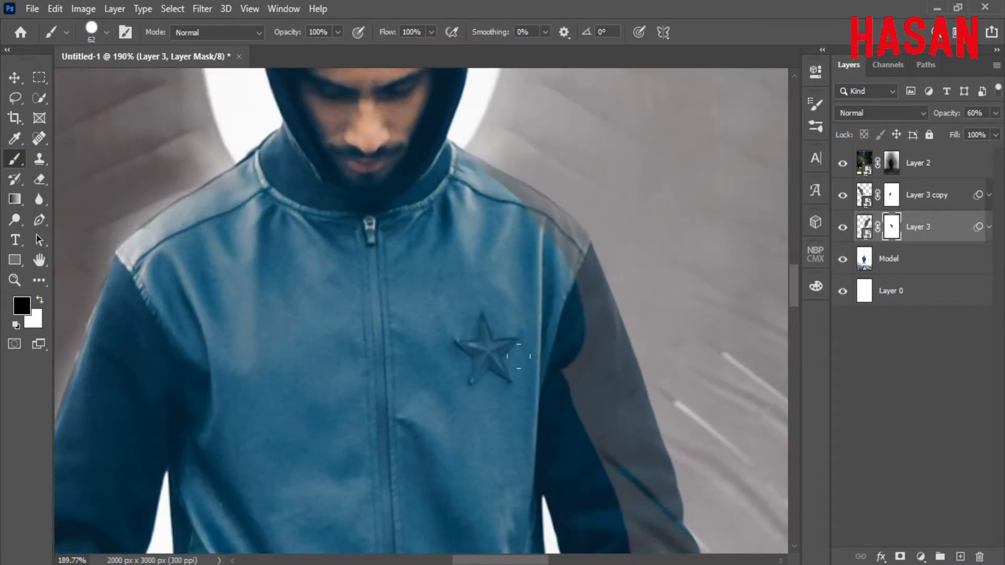
scroll(519, 357, "down", 4)
scroll(505, 273, "up", 3)
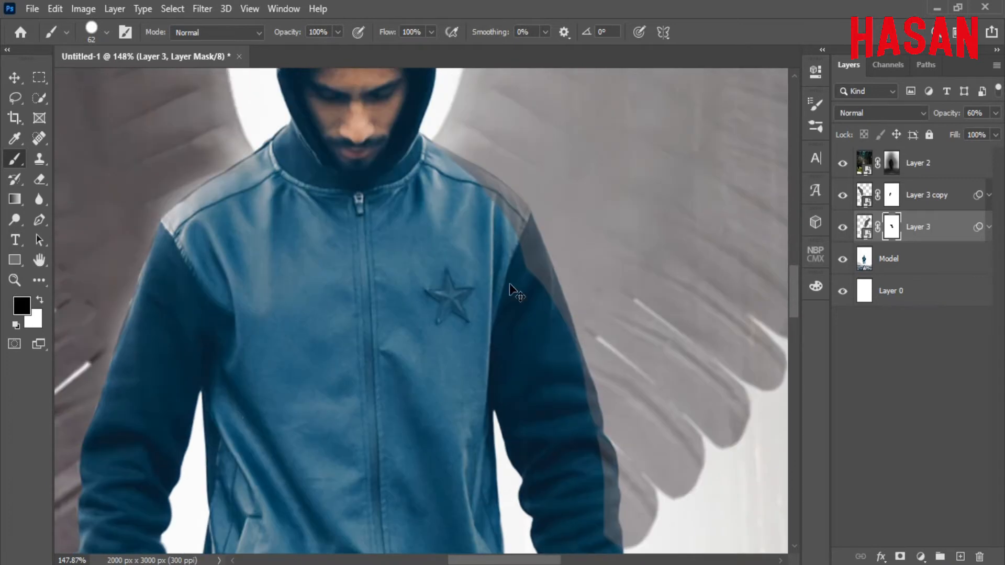
left_click_drag(529, 254, 536, 361)
Refine Layer 3's mask along the collar and shoulder edge with an 8 px brush, hiding leftovers in black and restoring feathers in white.
scroll(479, 176, "up", 5)
mouse_move(479, 176)
left_mouse_down()
mouse_move(512, 226)
mouse_move(570, 280)
left_mouse_up()
left_click_drag(552, 377, 476, 379)
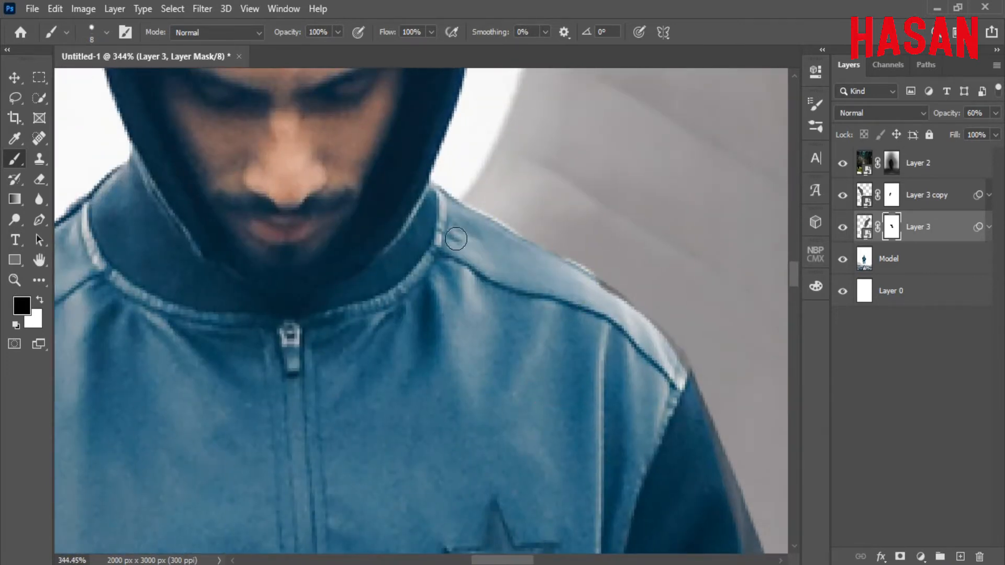
left_click_drag(456, 238, 345, 202)
left_click(40, 301)
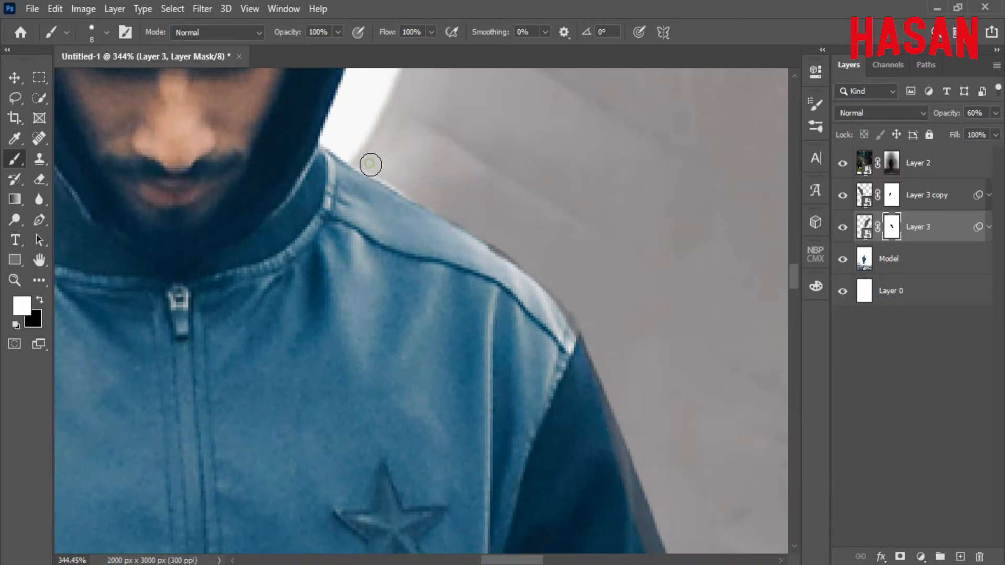
scroll(365, 164, "down", 3)
scroll(422, 202, "up", 4)
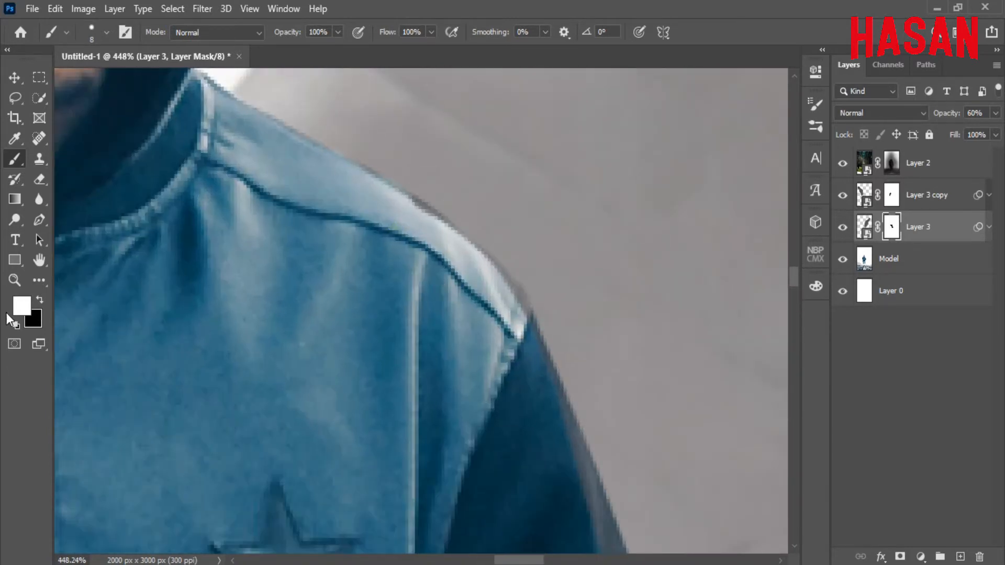
Clean Layer 3's mask along the upper sleeve's outer edge with the 8 px brush, alternating black and white.
left_click_drag(444, 263, 354, 188)
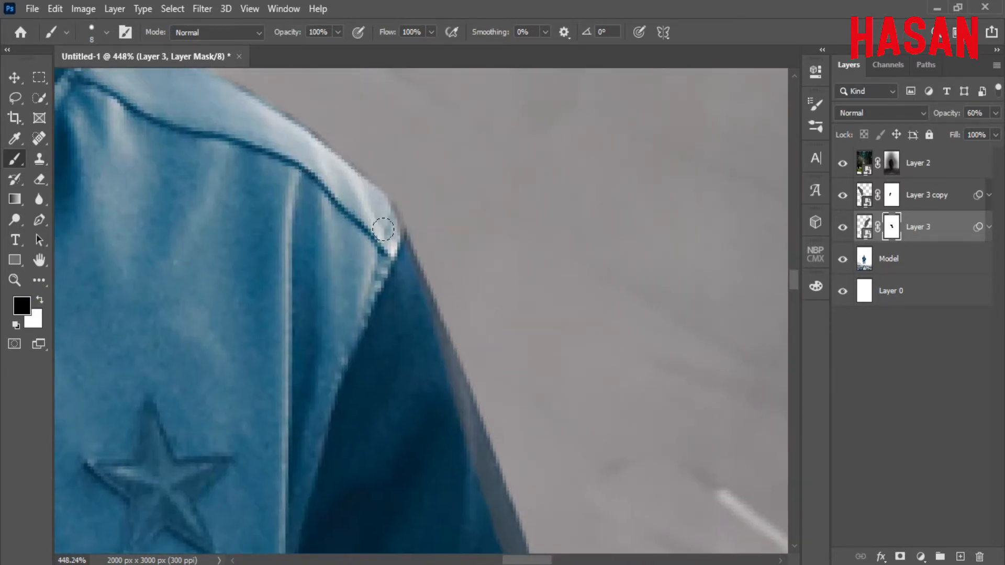
left_click_drag(395, 337, 342, 289)
left_click_drag(383, 362, 367, 146)
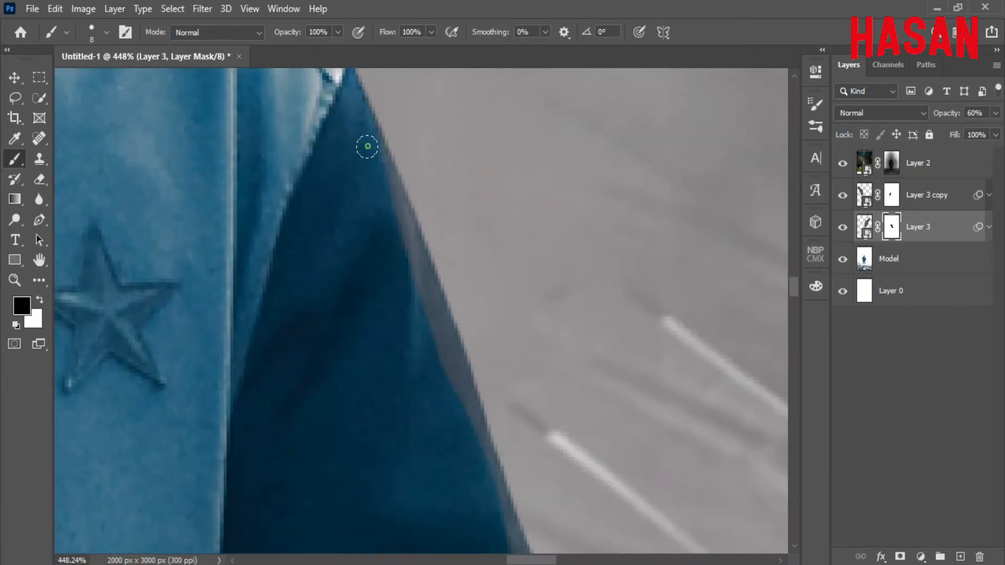
mouse_move(422, 284)
left_mouse_down()
mouse_move(469, 426)
mouse_move(316, 276)
mouse_move(303, 205)
mouse_move(341, 373)
mouse_move(366, 424)
left_mouse_up()
left_click(38, 302)
left_click_drag(331, 242, 354, 300)
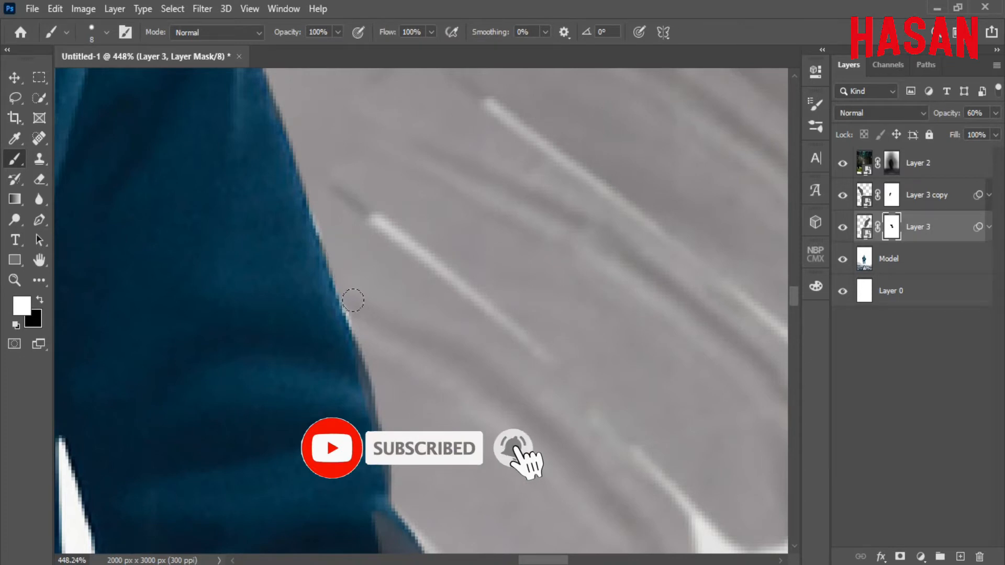
left_click_drag(333, 389, 312, 169)
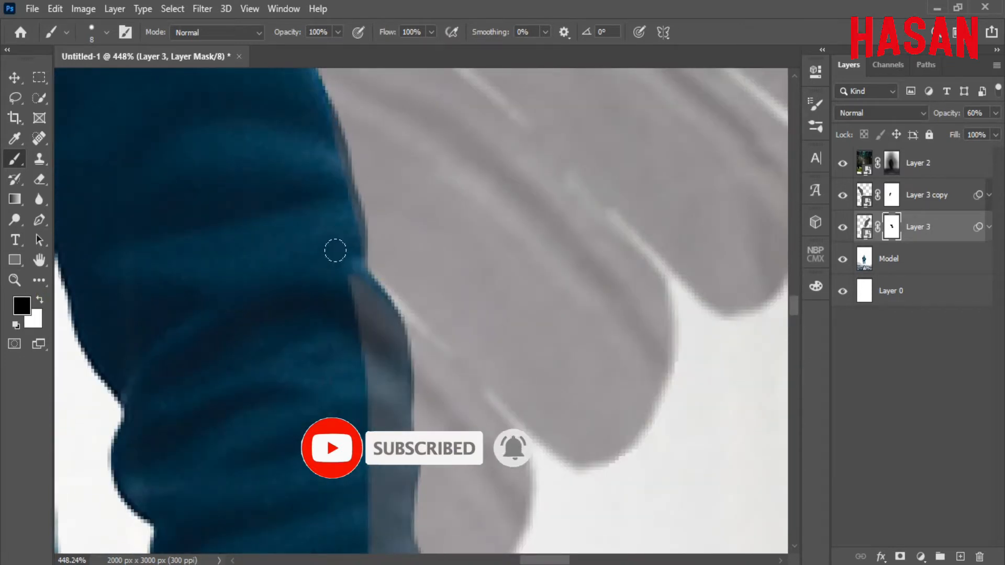
Paint black on Layer 3's mask to remove the wing remnants covering the elbow and forearm beneath the right wing.
left_click_drag(335, 251, 357, 308)
left_click_drag(391, 353, 390, 487)
left_click_drag(359, 359, 419, 236)
left_click_drag(430, 325, 472, 459)
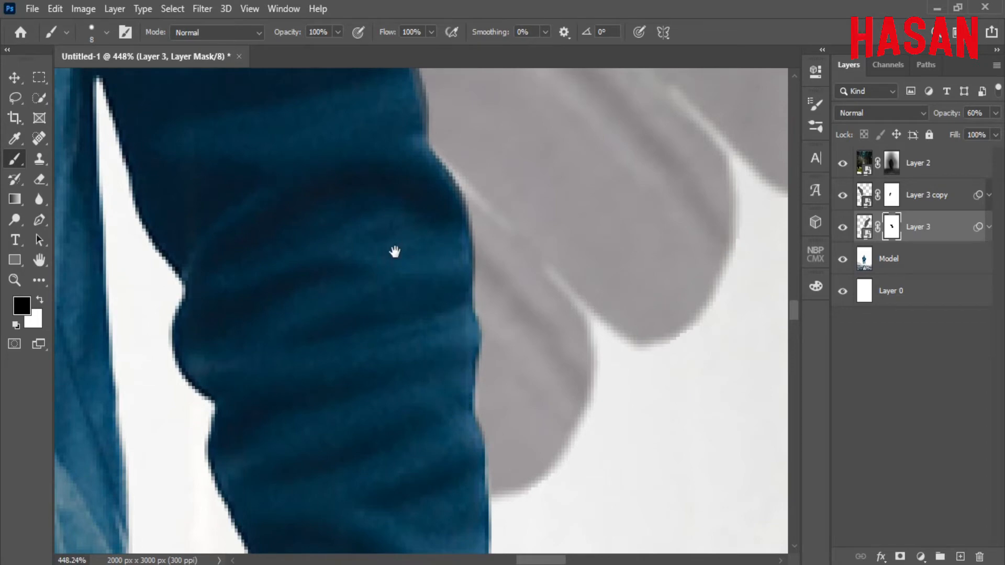
left_click_drag(395, 252, 400, 540)
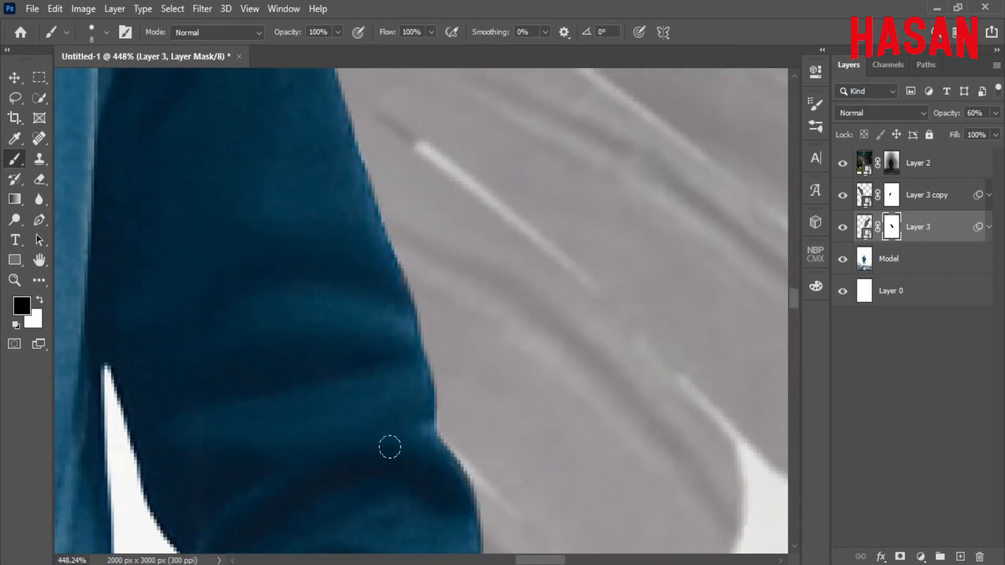
Restore the right wing's layer, Layer 3, to 100% opacity.
left_click_drag(294, 126, 339, 350)
left_click_drag(288, 524, 314, 318)
key("ctrl+0")
left_click_drag(327, 268, 334, 271)
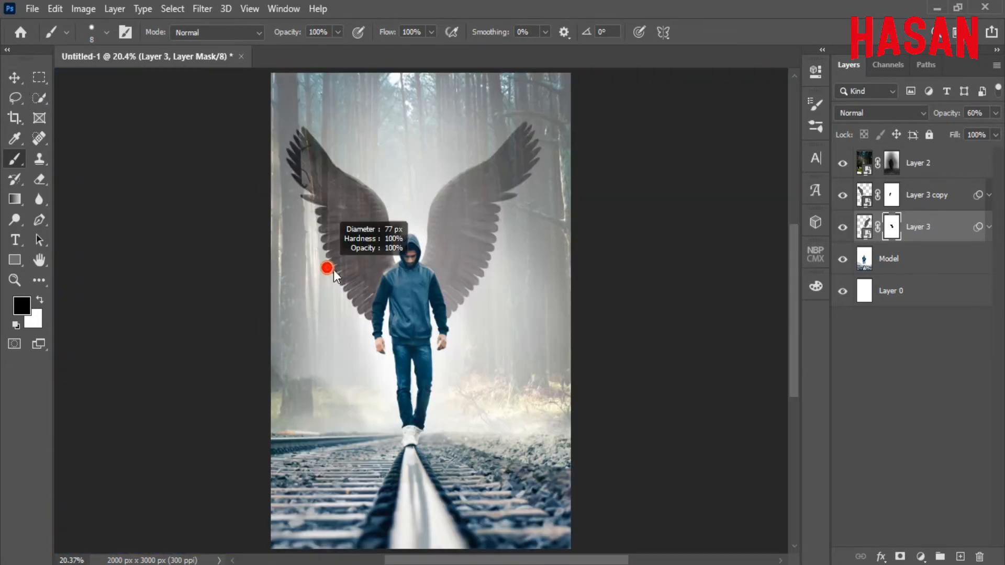
right_click(334, 271)
left_click(675, 181)
left_click(16, 77)
left_click(865, 226)
left_click_drag(953, 113, 978, 112)
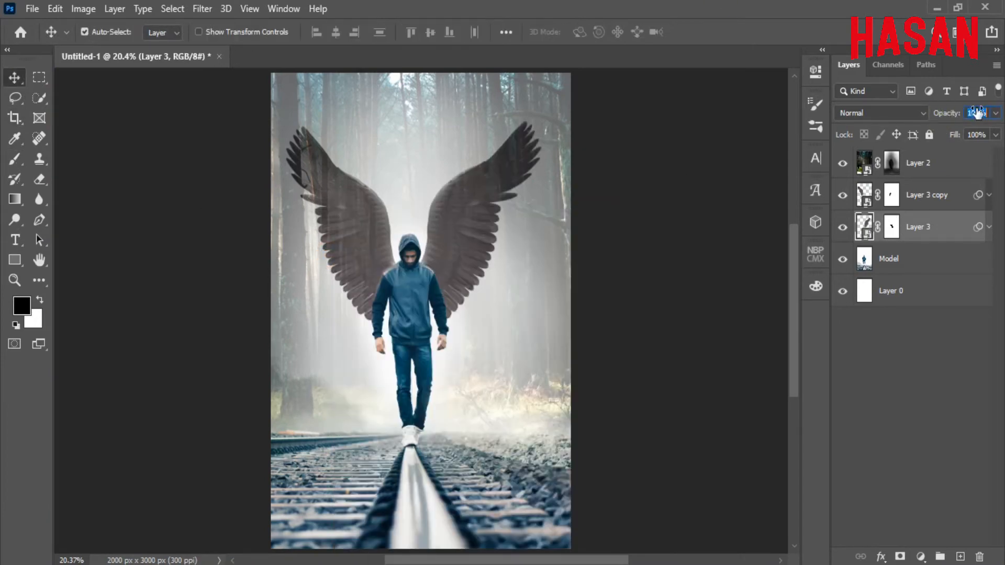
Inspect the masked wing edges up close around the jacket, sleeves and hands.
left_click_drag(414, 267, 581, 419)
left_click_drag(489, 366, 519, 257)
left_click_drag(361, 344, 396, 401)
left_click_drag(376, 399, 375, 264)
left_click_drag(374, 264, 424, 431)
left_click(892, 194)
left_click(841, 199)
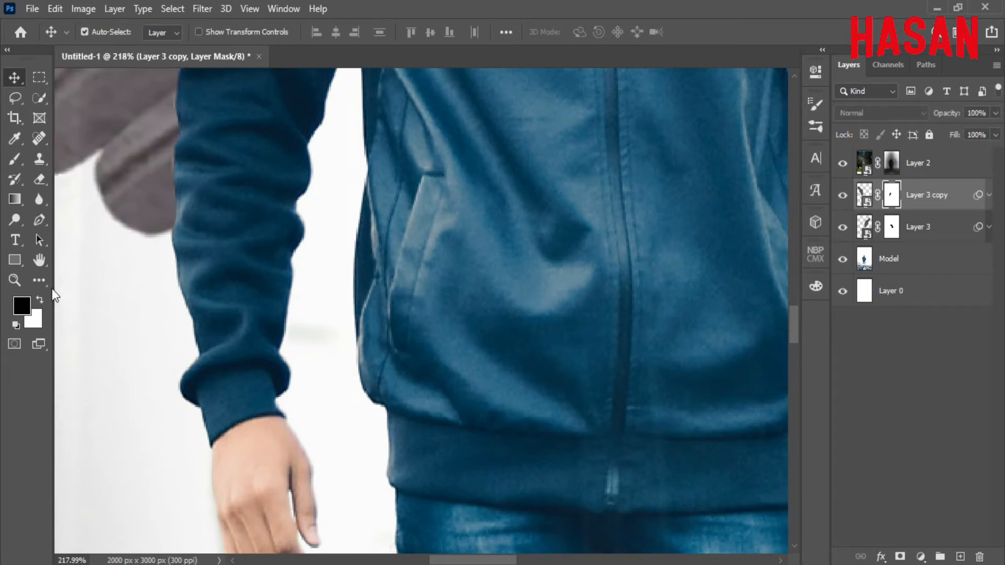
key("ctrl+0")
Add a white (ffffff) Solid Color fill layer and place it at the top of the layer stack.
left_click(950, 225)
left_click(956, 198)
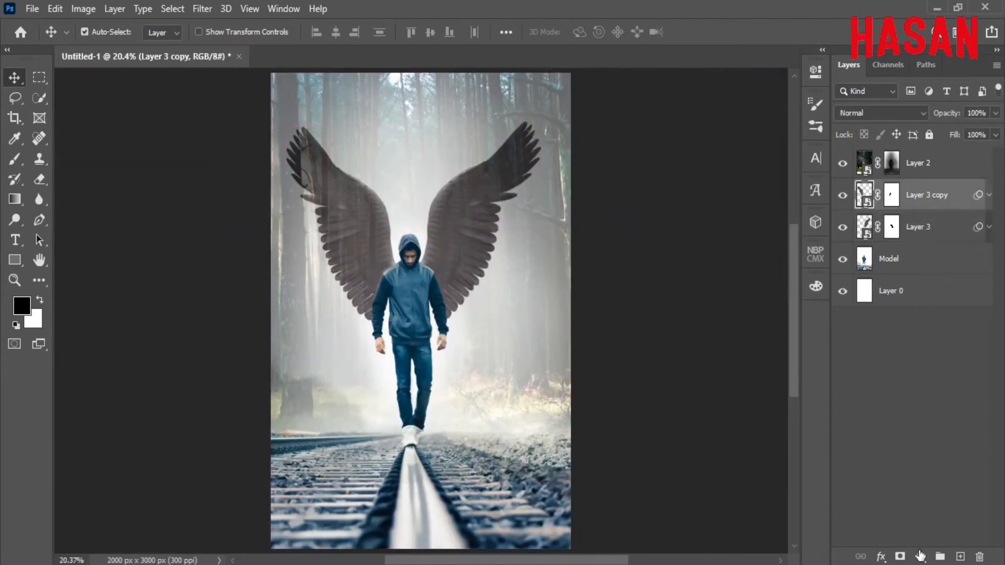
left_click(920, 556)
left_click(919, 281)
left_click(605, 92)
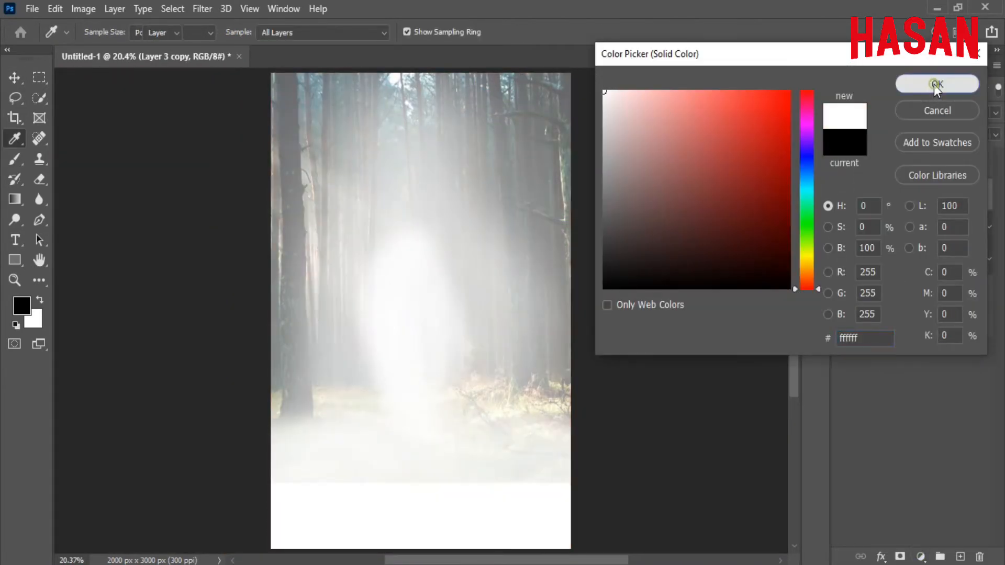
left_click(937, 85)
left_click_drag(968, 200, 937, 164)
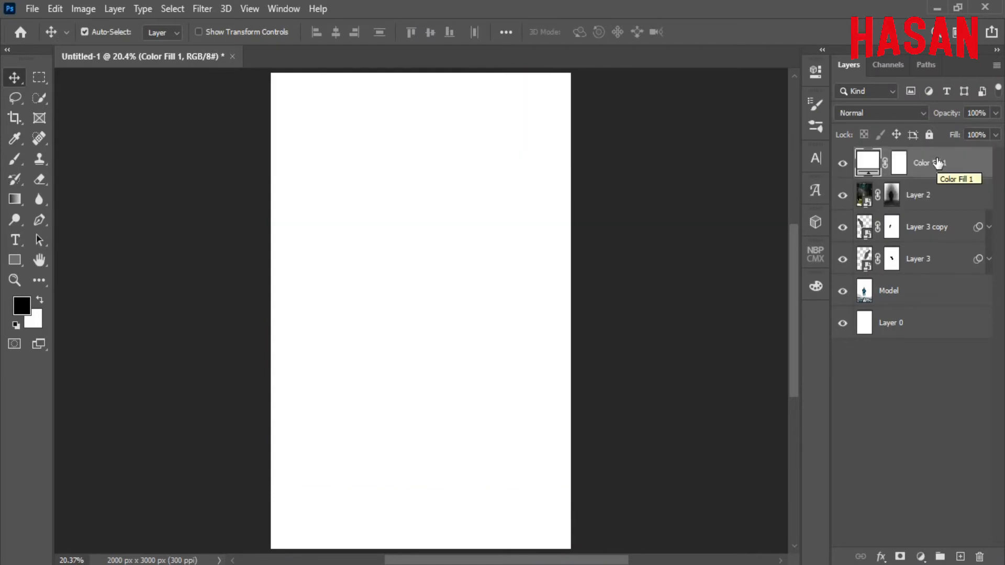
Set the Color Fill 1 layer to Linear Dodge (Add) and invert its mask to black.
left_click(920, 114)
left_click(884, 265)
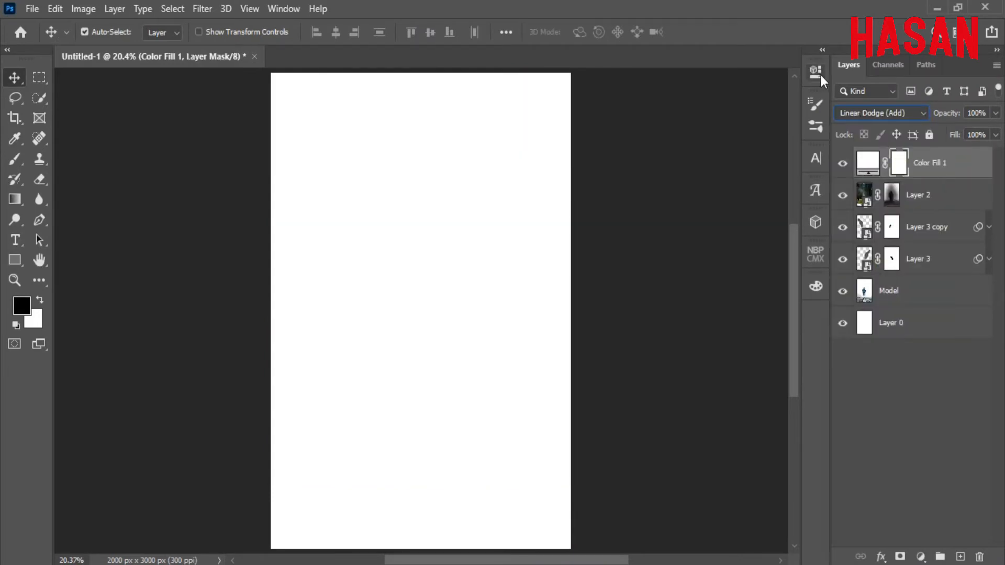
left_click(818, 74)
left_click(759, 301)
left_click(783, 66)
Load the left wing as a selection and paint soft white at 11% flow on Color Fill 1's mask along the inner edge beside the hood.
left_click_drag(411, 229, 460, 286)
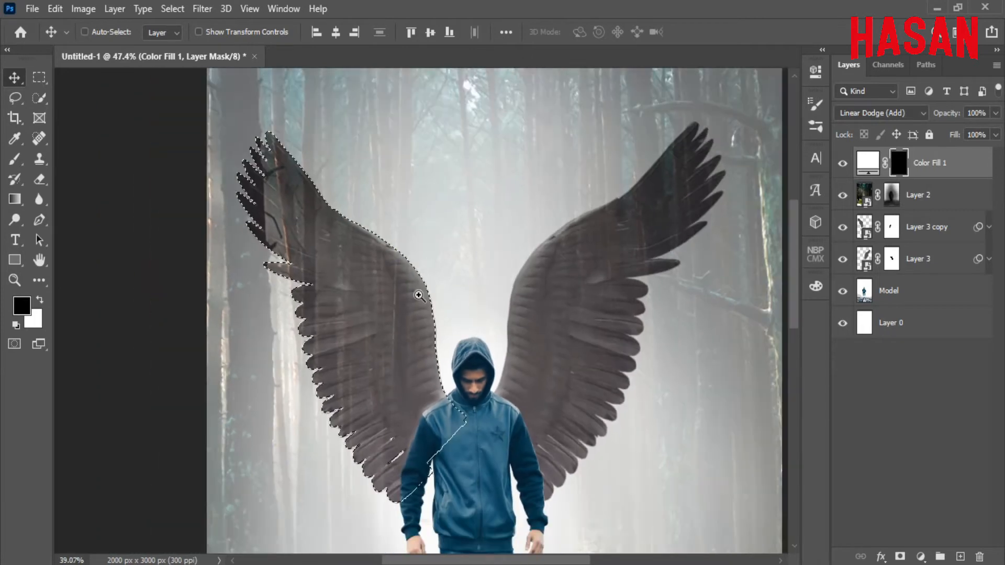
key("b")
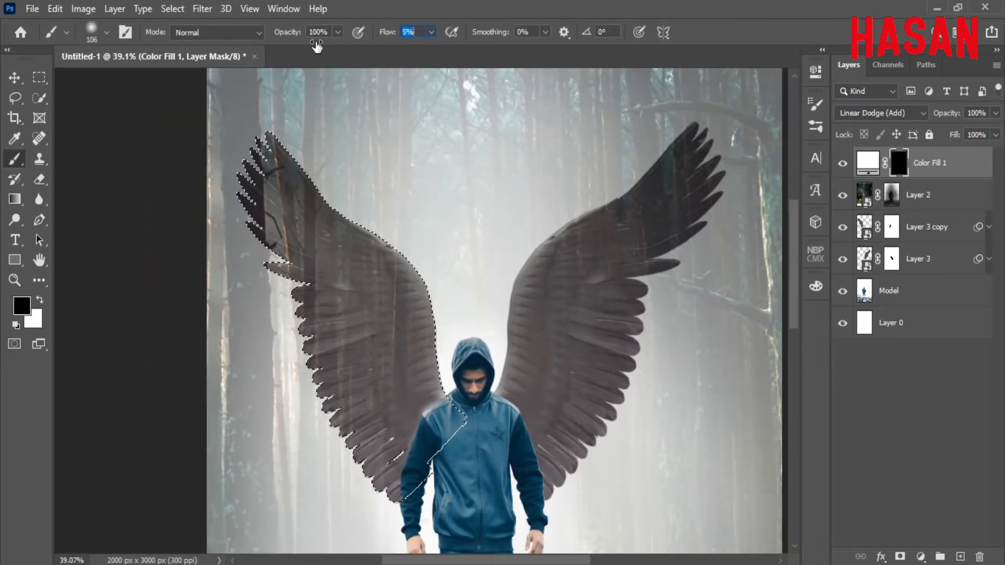
left_click_drag(321, 47, 319, 47)
left_click_drag(393, 284, 378, 267)
left_click_drag(423, 326, 394, 265)
mouse_move(395, 265)
left_mouse_down()
mouse_move(436, 301)
mouse_move(402, 270)
left_mouse_up()
key("x")
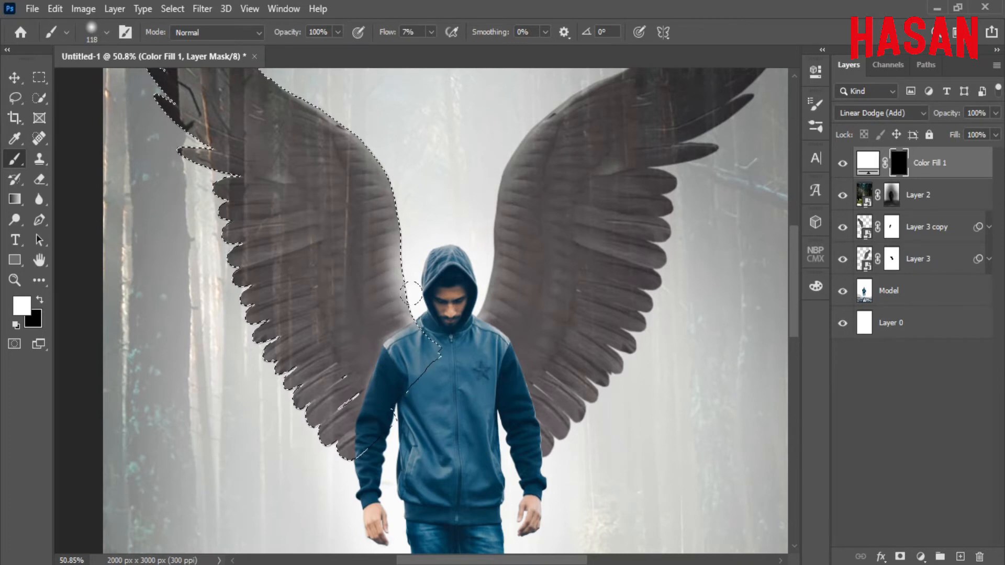
left_click_drag(386, 33, 388, 33)
left_click_drag(399, 191, 409, 264)
left_click_drag(428, 278, 413, 275)
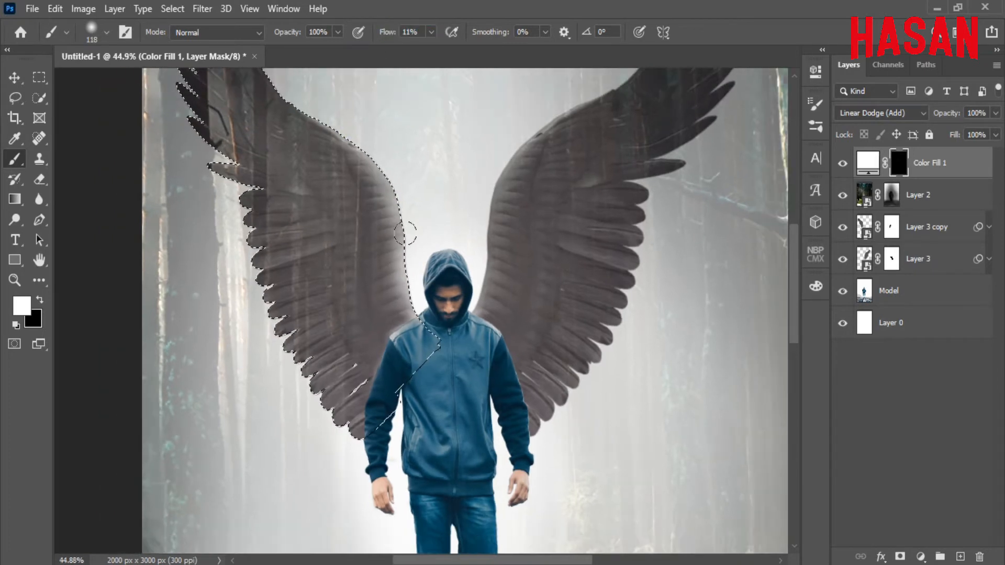
Extend the white glow on Color Fill 1's mask up the left wing's curved upper edge with the 118 px brush.
left_click_drag(388, 177, 434, 287)
left_click_drag(259, 114, 369, 223)
mouse_move(458, 340)
left_mouse_down()
mouse_move(410, 251)
mouse_move(454, 337)
left_mouse_up()
left_click_drag(515, 223, 414, 238)
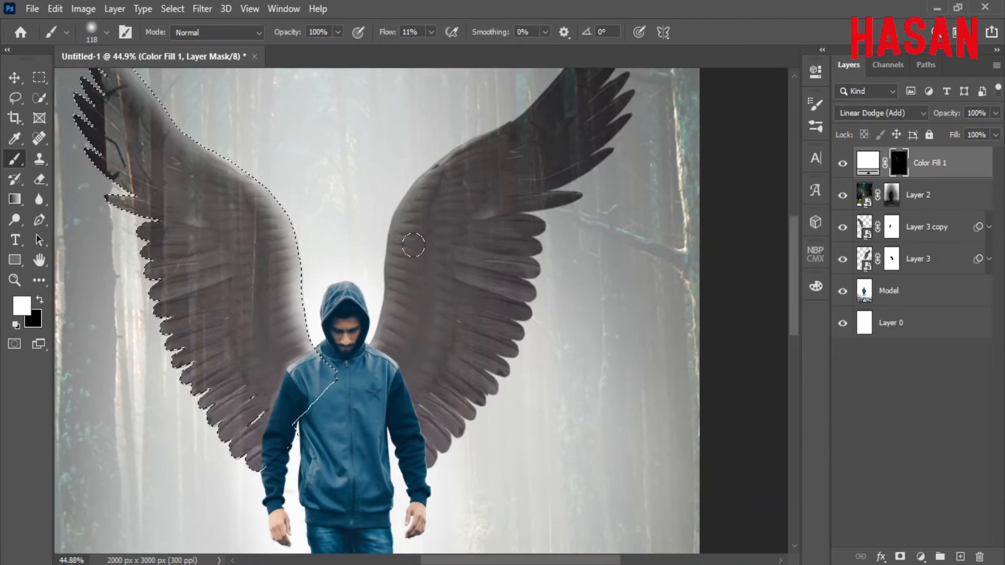
left_click_drag(329, 341, 326, 340)
scroll(431, 415, "down", 2)
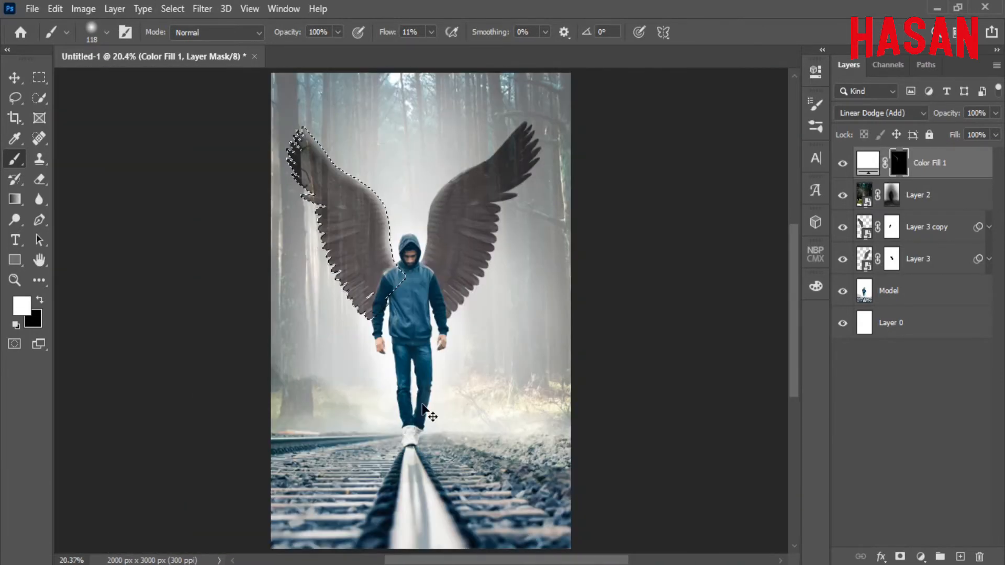
Shape the glow at the left wing's tip on Color Fill 1's mask, alternating white and black, and clear the selection.
scroll(372, 258, "up", 5)
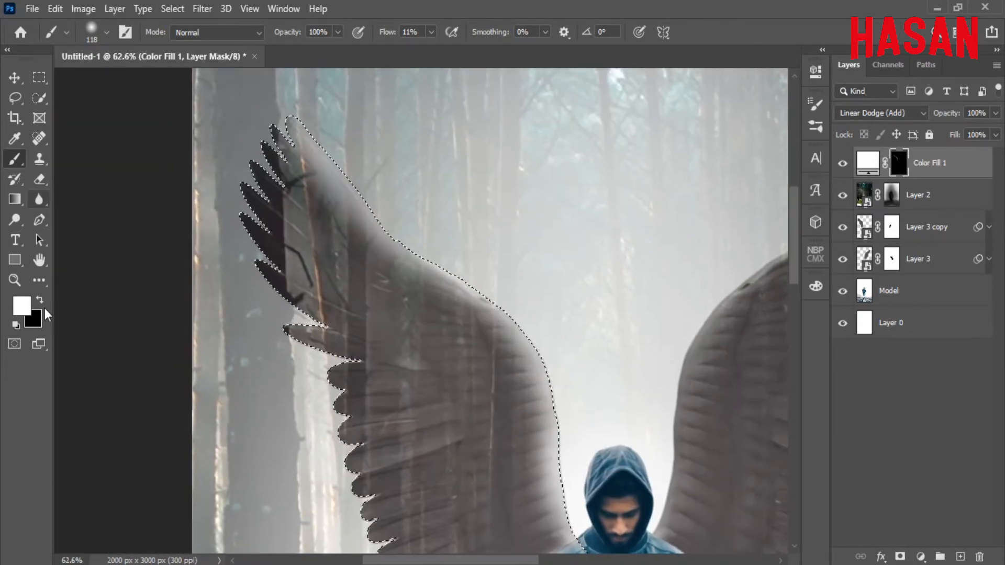
left_click_drag(286, 170, 331, 216)
left_click(39, 300)
left_click_drag(297, 181, 330, 202)
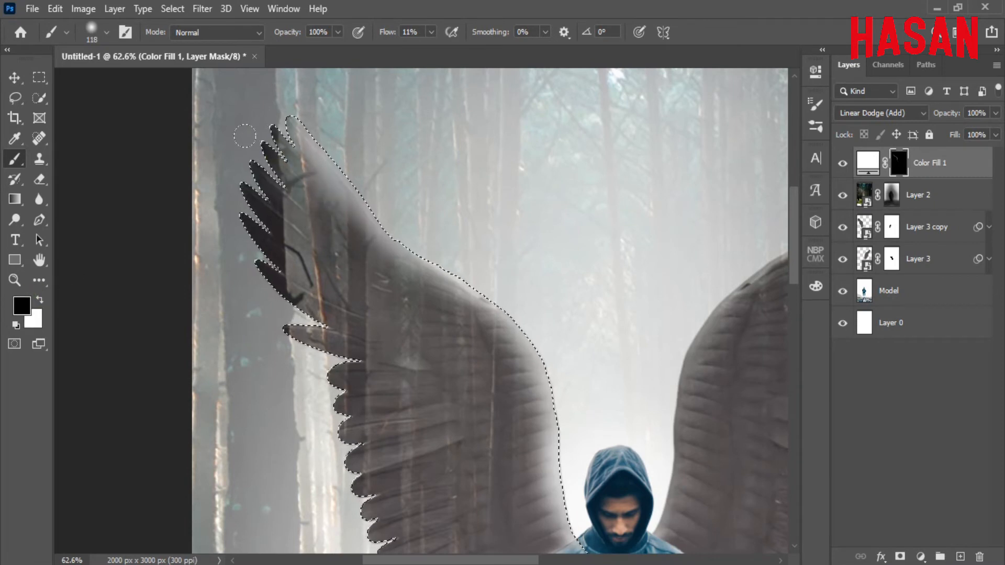
left_click_drag(245, 134, 409, 278)
left_click(40, 300)
left_click_drag(304, 132, 381, 215)
scroll(404, 224, "down", 5)
left_click_drag(495, 292, 442, 227)
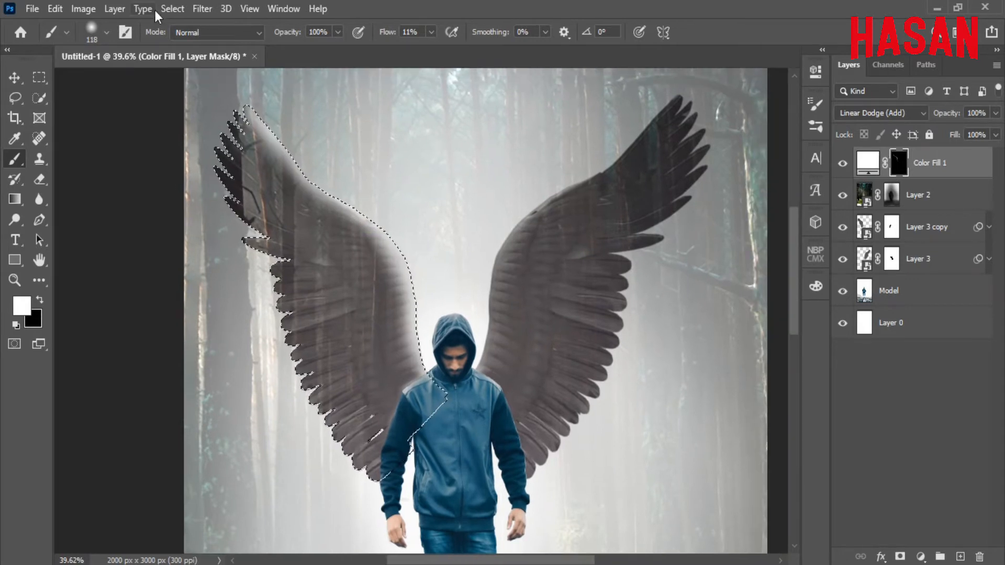
left_click(172, 9)
left_click(201, 32)
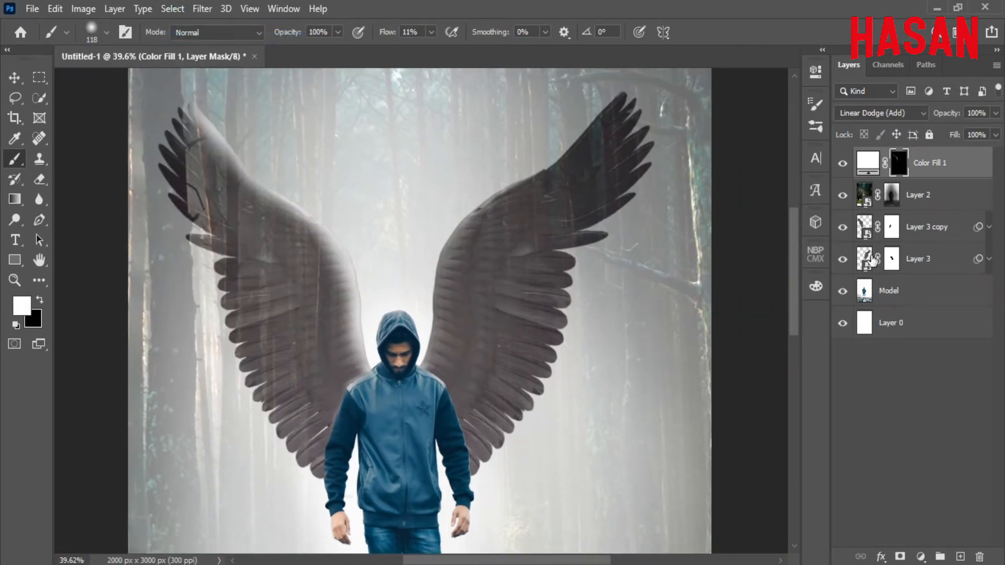
Load the right wing as a selection and paint white on Color Fill 1's mask along its inner and upper edge up to the tip.
left_click(866, 256, "ctrl")
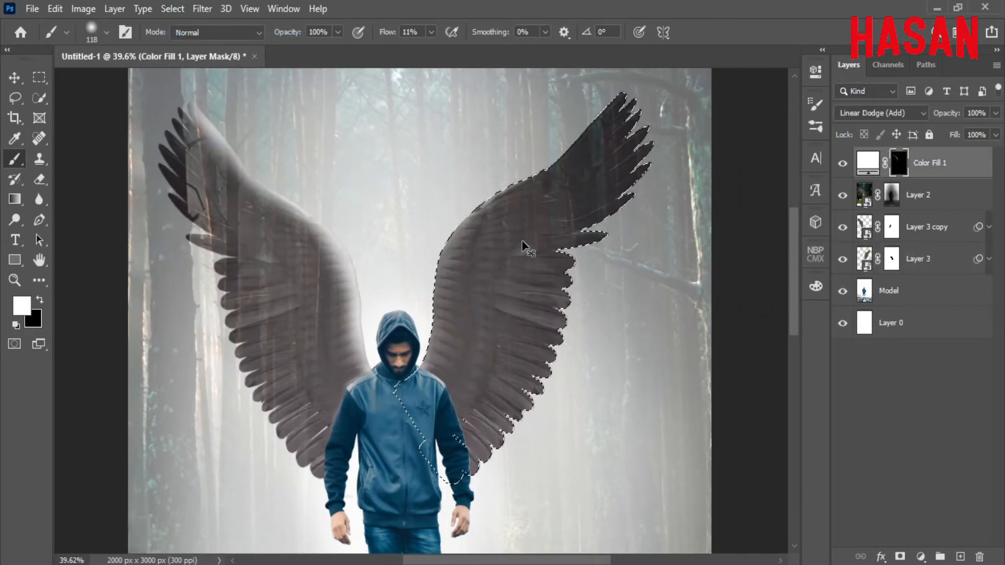
scroll(419, 335, "up", 5)
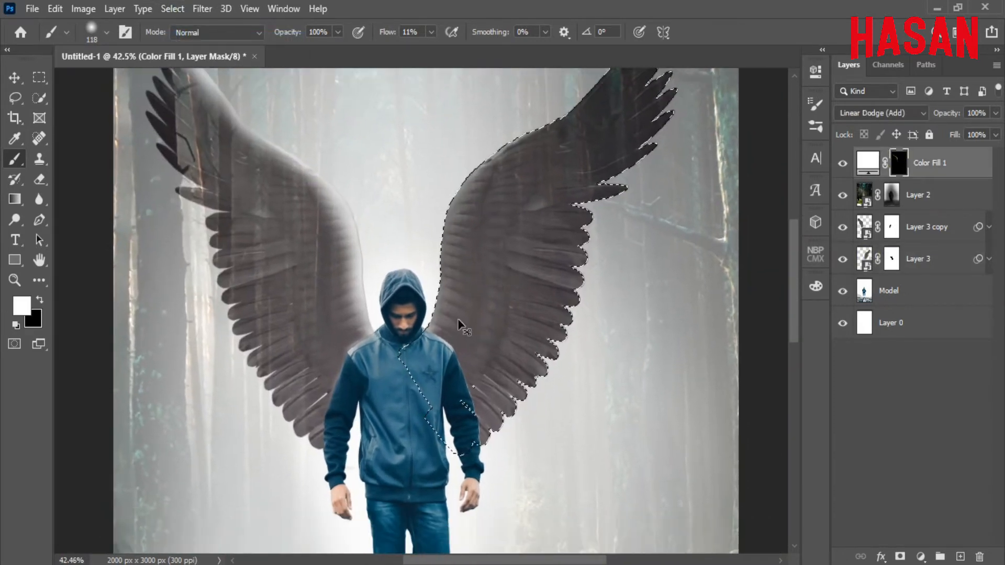
mouse_move(417, 326)
left_mouse_down()
mouse_move(426, 229)
mouse_move(406, 247)
mouse_move(386, 224)
mouse_move(415, 128)
mouse_move(370, 293)
left_mouse_up()
left_click_drag(356, 343, 386, 298)
mouse_move(412, 235)
left_mouse_down()
mouse_move(384, 290)
mouse_move(623, 126)
mouse_move(542, 212)
left_mouse_up()
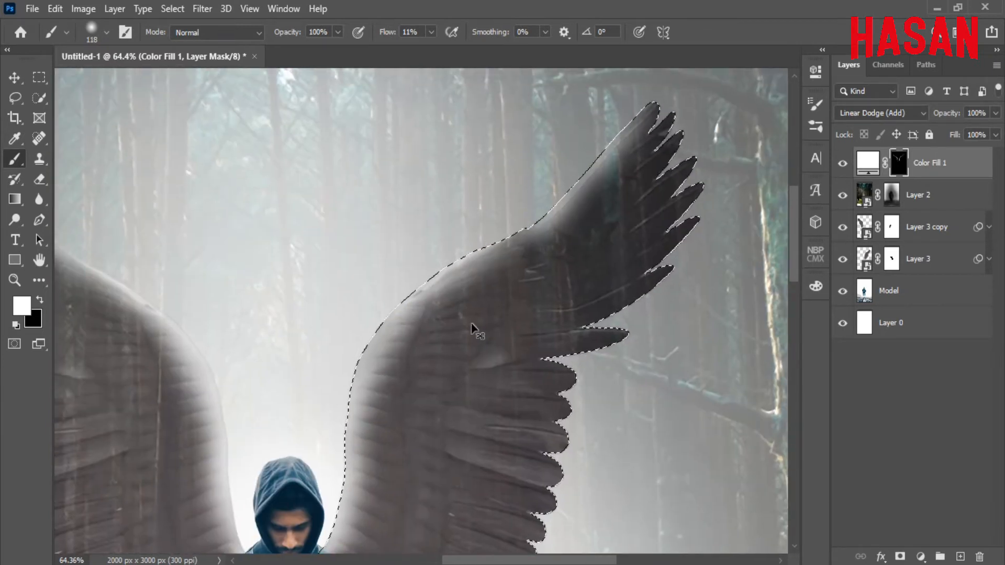
scroll(474, 330, "down", 5)
Soften the right wing's glow with a 179 px white brush at 1% flow on Color Fill 1's mask, and clear the selection.
left_click_drag(483, 290, 516, 211)
left_click_drag(390, 32, 386, 35)
left_click_drag(445, 252, 458, 250)
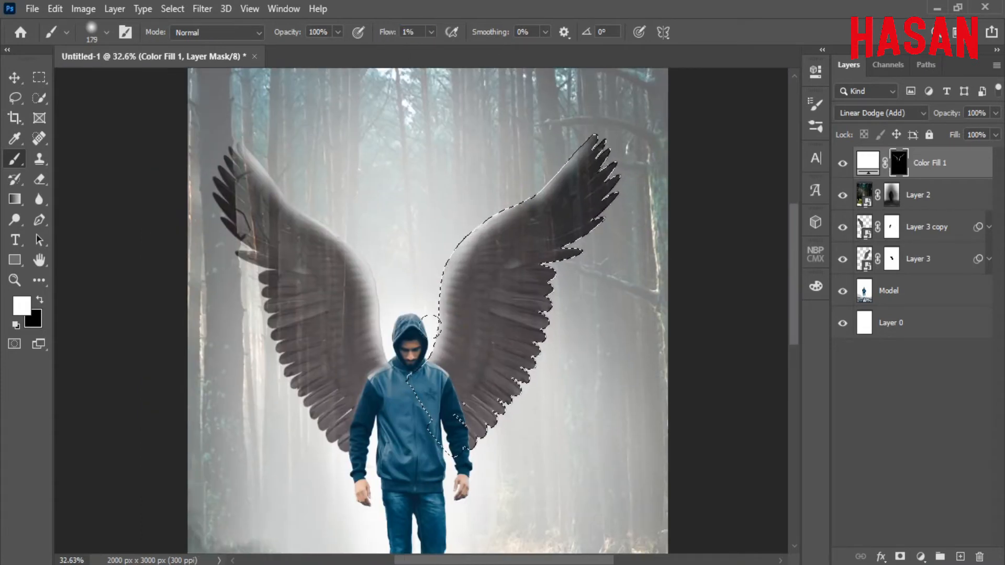
key("ctrl+d")
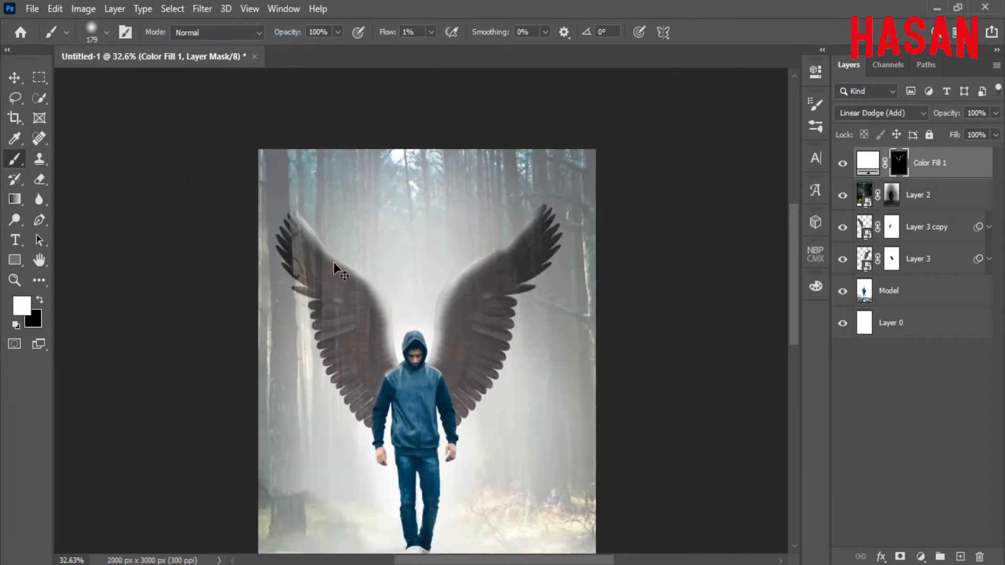
key("ctrl+0")
left_click_drag(343, 305, 388, 359)
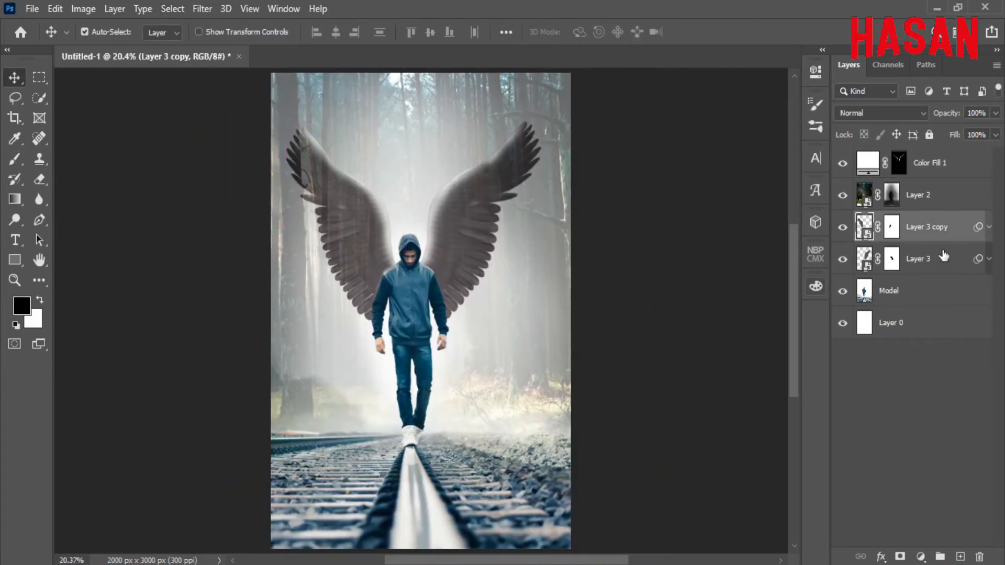
Move both wing layers, Layer 3 copy and Layer 3, above Layer 2 and beneath Color Fill 1.
left_click_drag(934, 226, 928, 184)
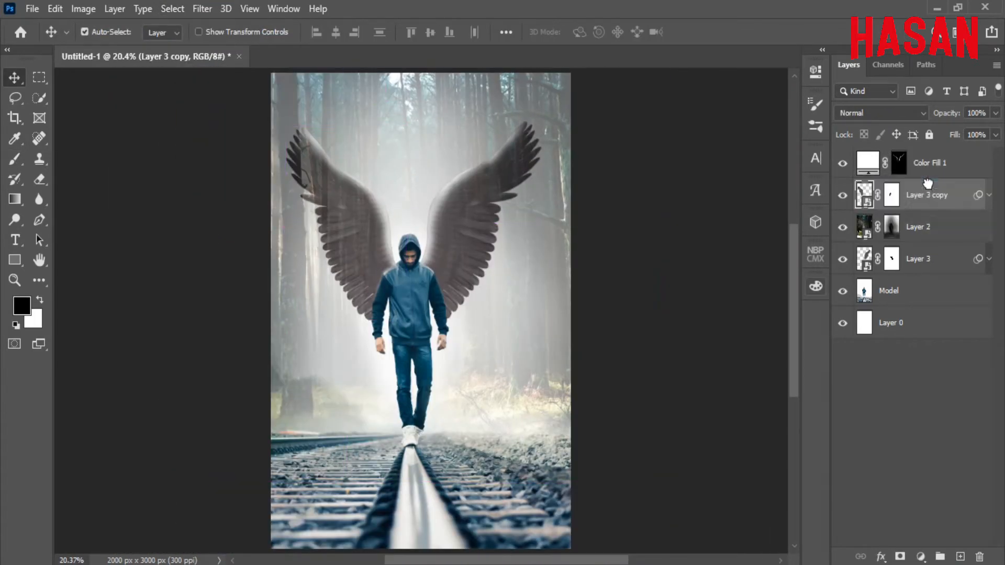
left_click_drag(935, 259, 933, 212)
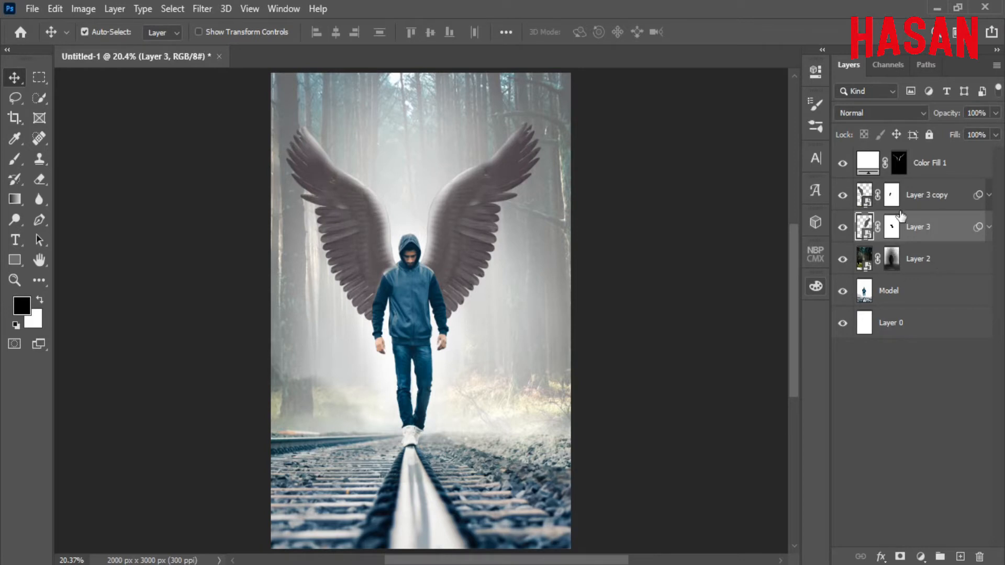
left_click(842, 195)
left_click(842, 195)
With the left wing selected, brush a faint glow over its lower feathers on Color Fill 1's mask at low flow, and clear the selection.
left_click(932, 163)
left_click_drag(369, 274, 415, 308)
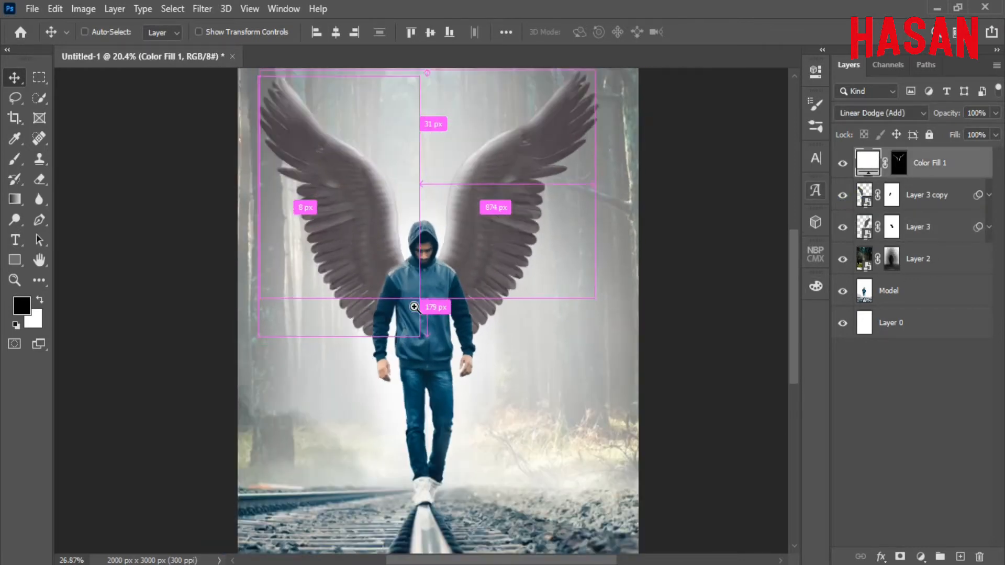
key("b")
key("x")
scroll(392, 353, "up", 3)
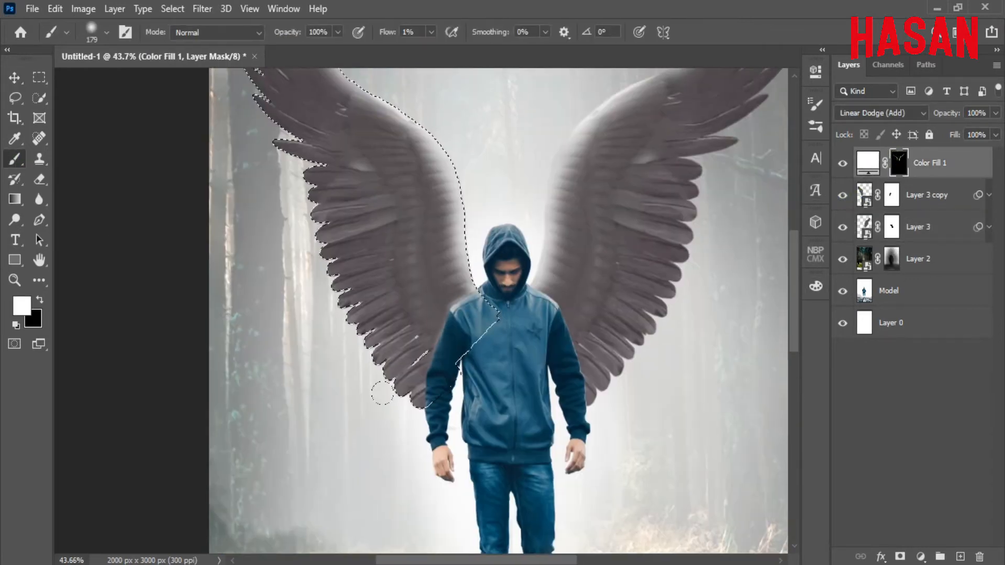
scroll(382, 392, "down", 1)
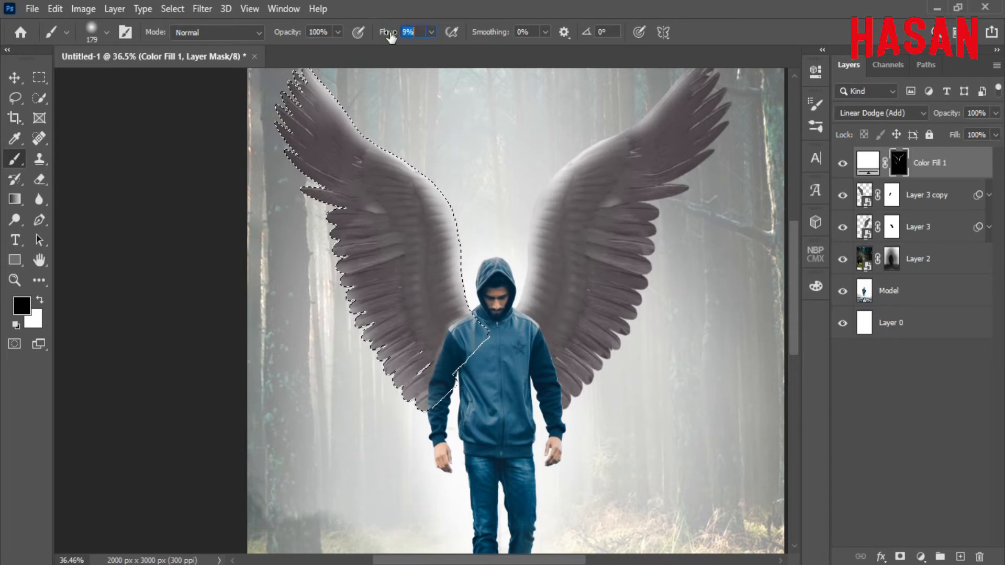
scroll(231, 277, "down", 1)
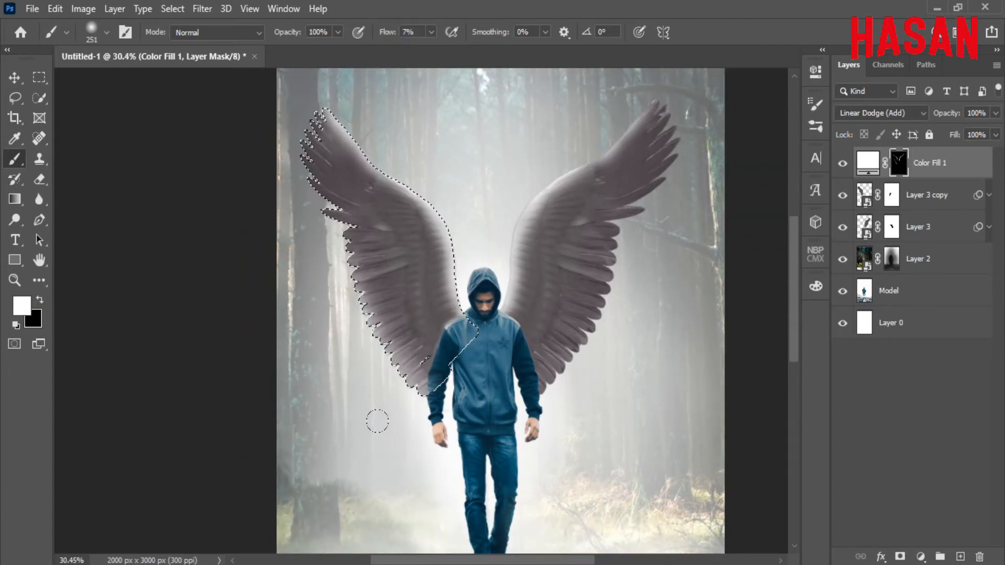
left_click_drag(389, 37, 384, 37)
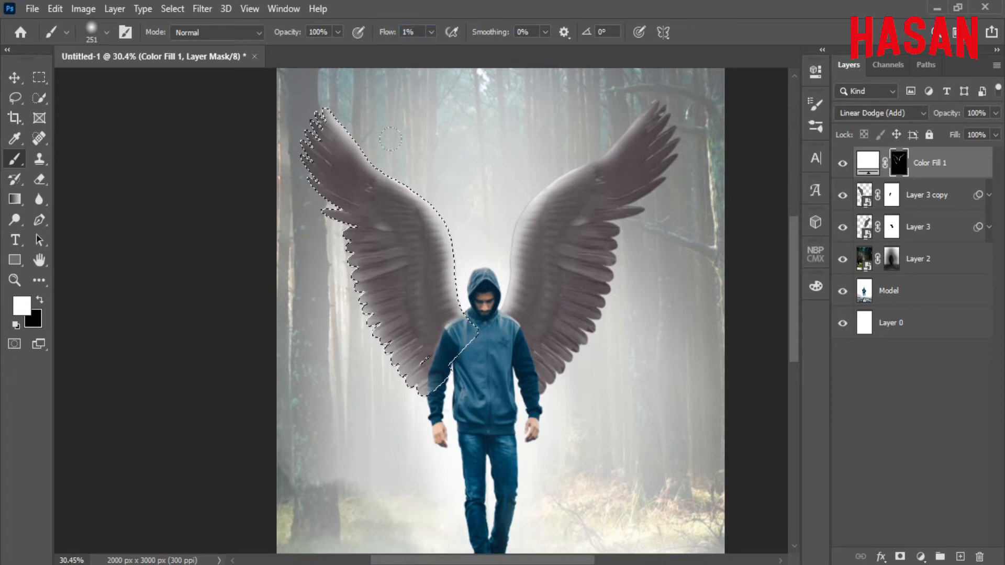
left_click(173, 9)
left_click(193, 29)
With the right wing loaded as a selection, fade its lower outer feathers in black on Layer 3's mask at 7% flow, and clear the selection.
scroll(440, 301, "down", 3)
left_click_drag(442, 299, 415, 302)
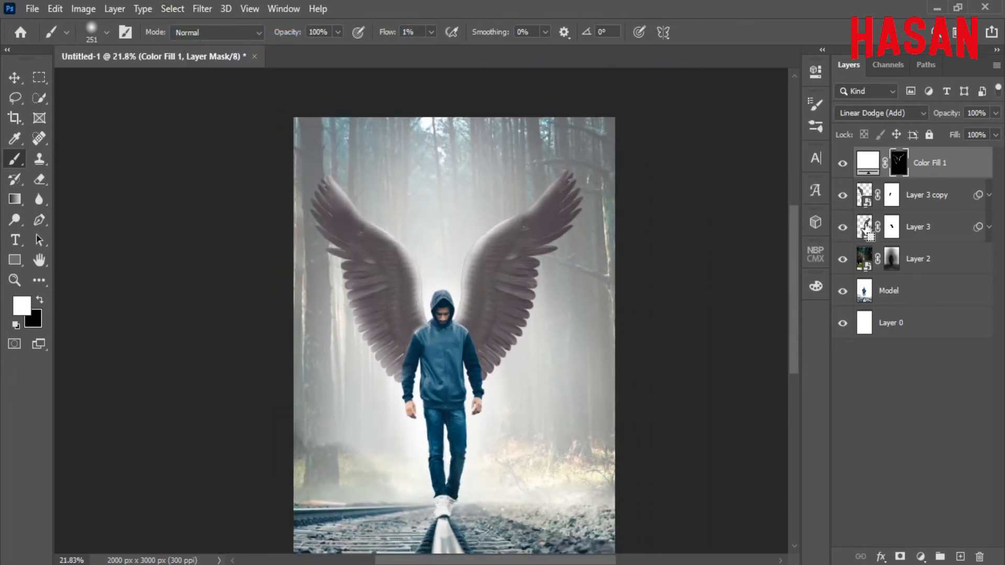
left_click(864, 228, "ctrl")
left_click(892, 228)
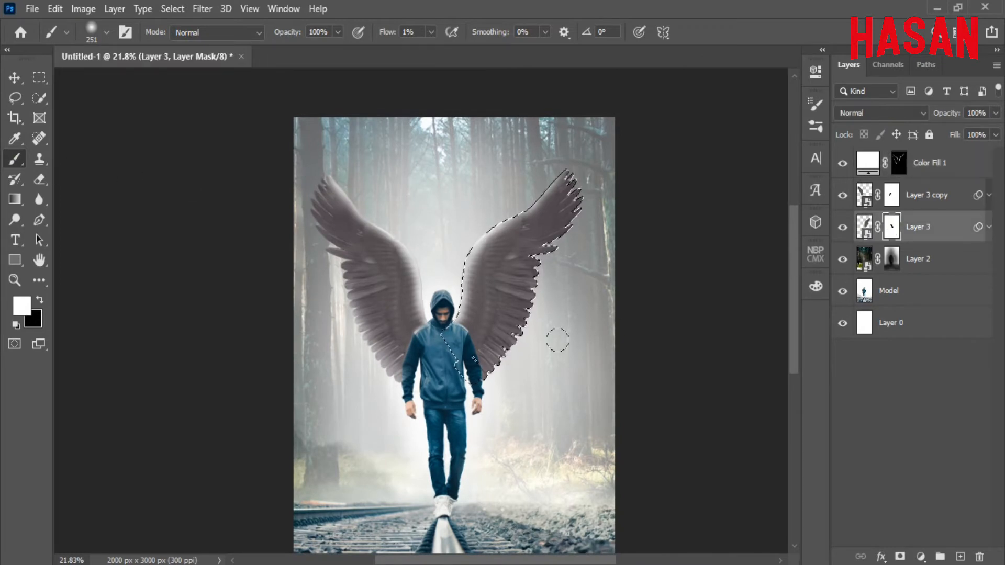
left_click(42, 301)
scroll(529, 363, "up", 2)
scroll(529, 363, "down", 1)
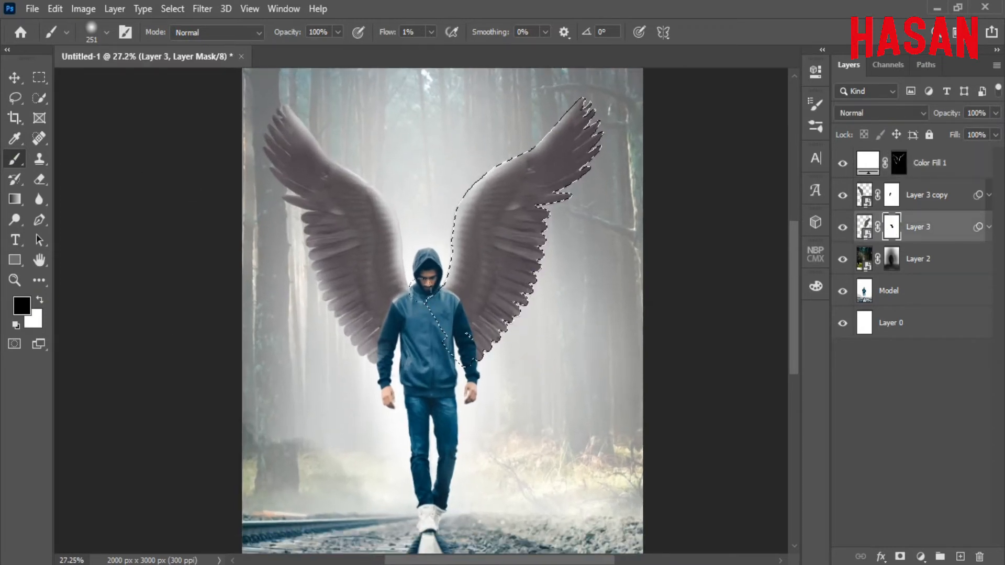
key("x")
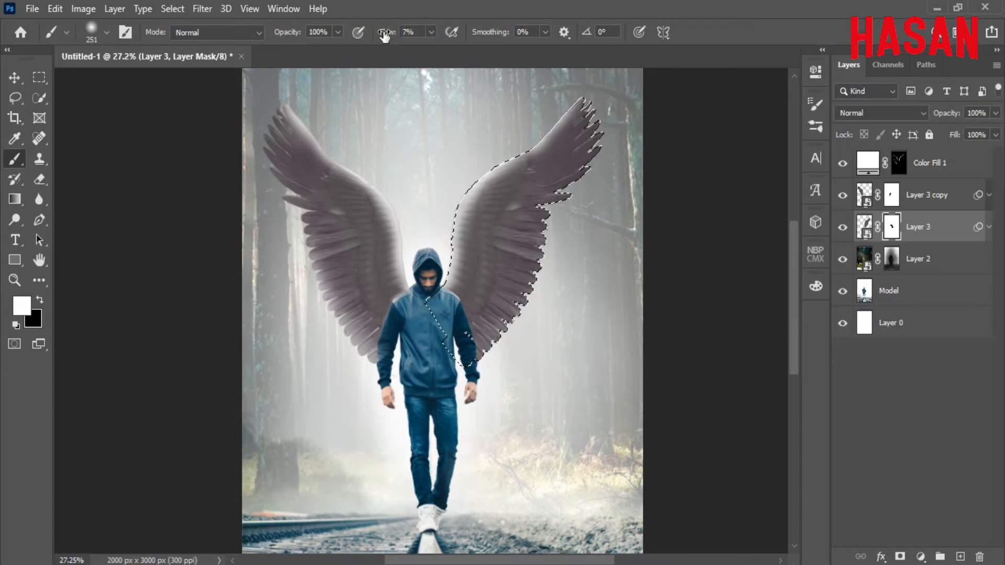
left_click_drag(506, 392, 508, 392)
left_click(843, 228)
left_click(843, 228)
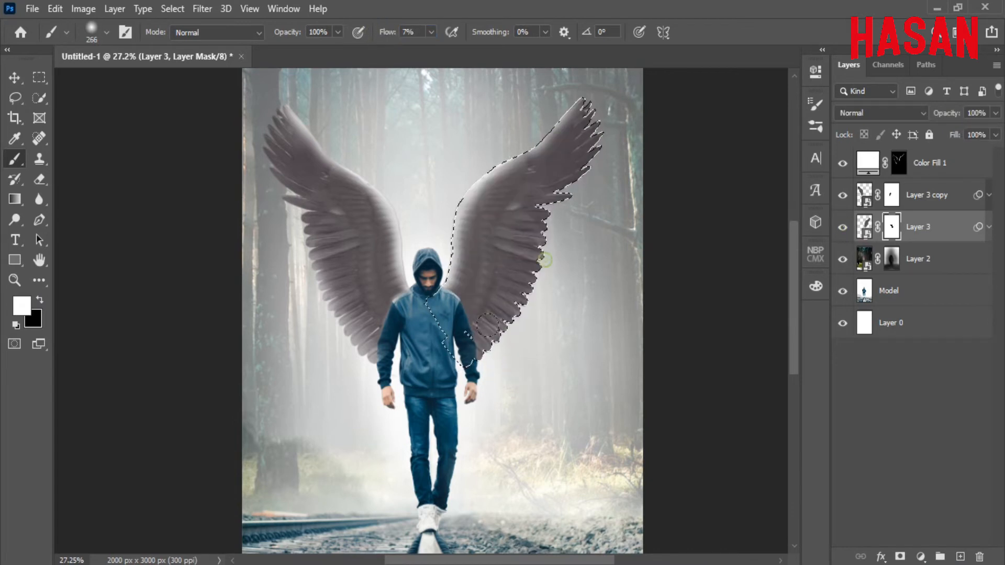
key("x")
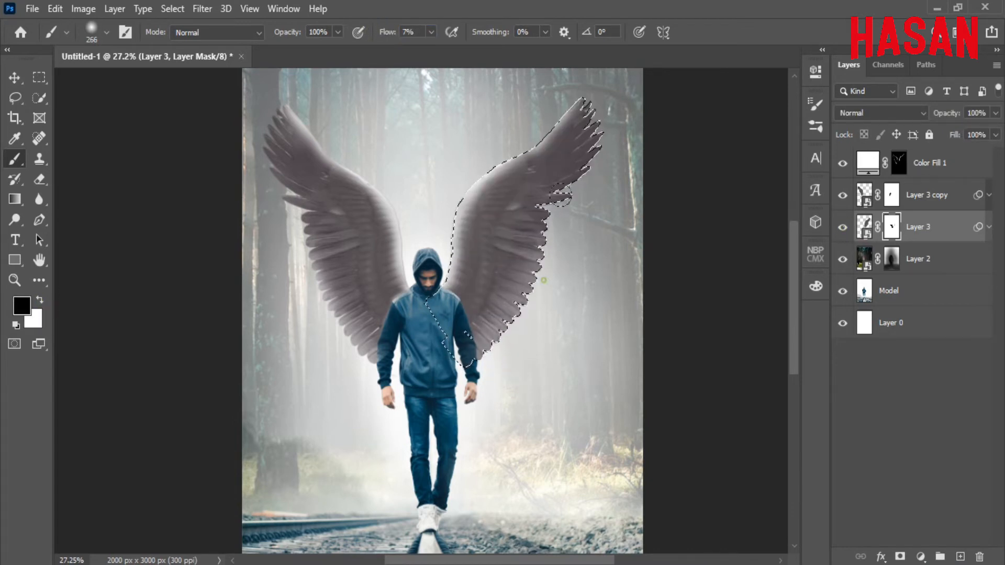
scroll(290, 343, "down", 3)
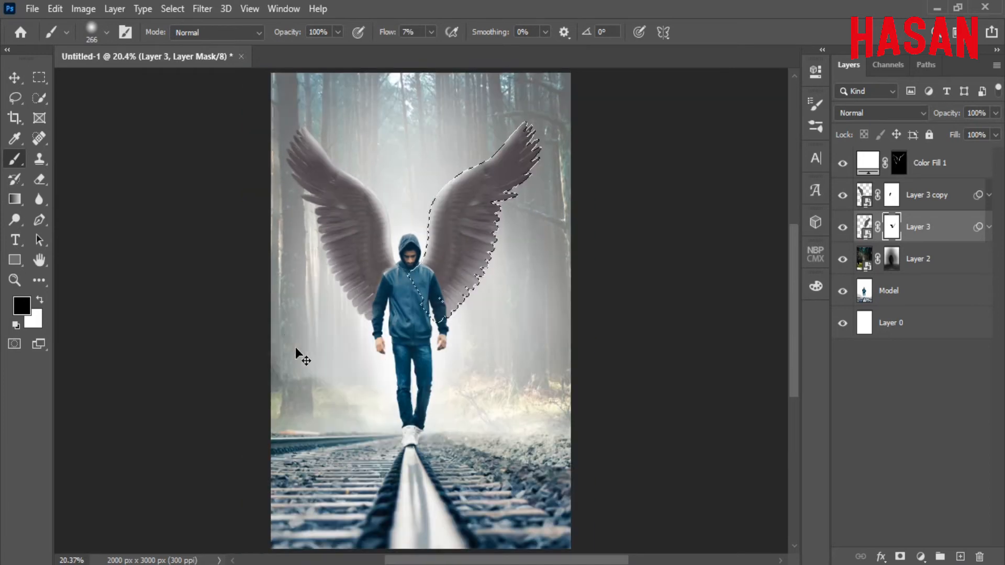
left_click(181, 12)
left_click(184, 39)
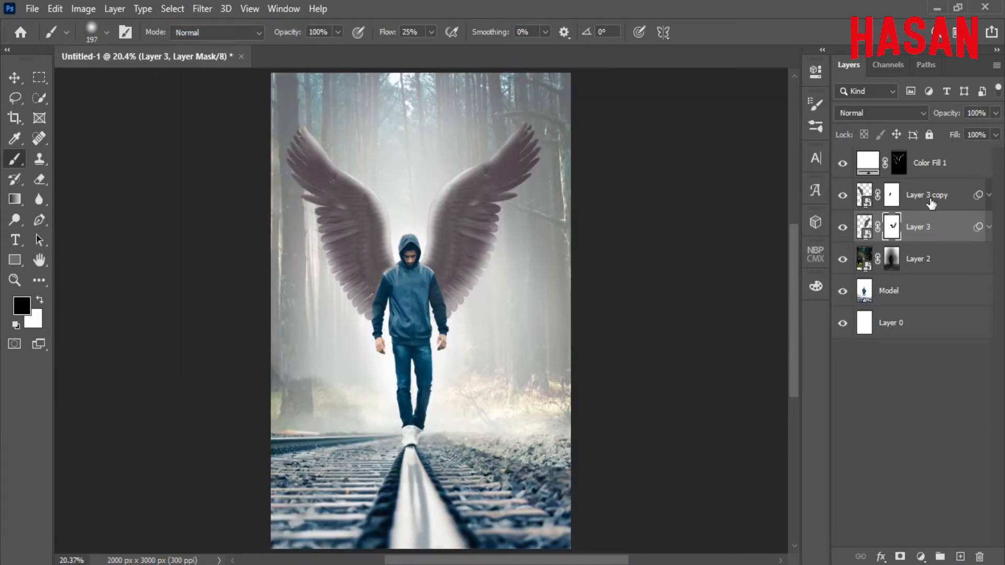
Add a Curves adjustment layer above Color Fill 1, with a midtone point at input 146, output 84, and the white point at input 250.
left_click(931, 204)
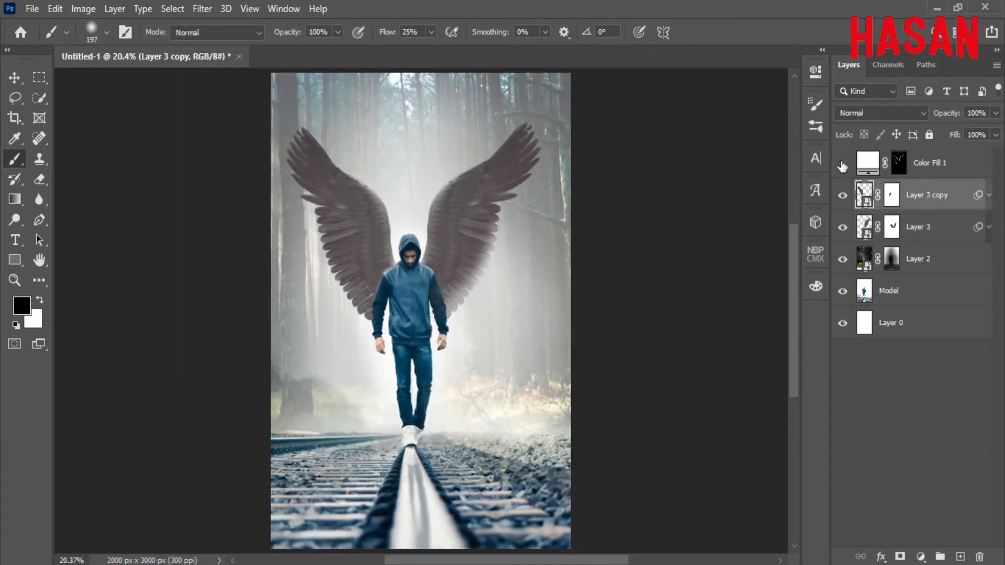
key("v")
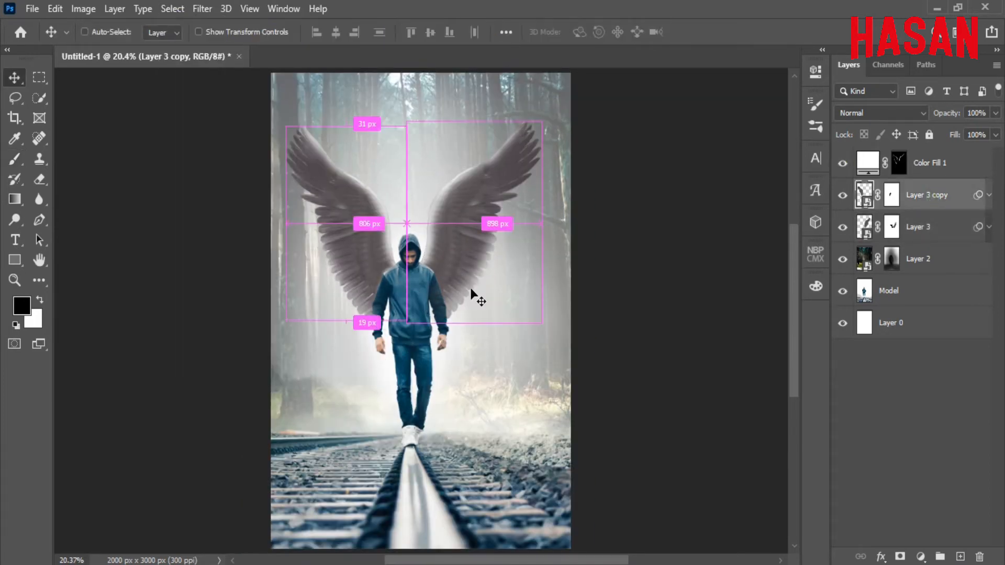
left_click(935, 164)
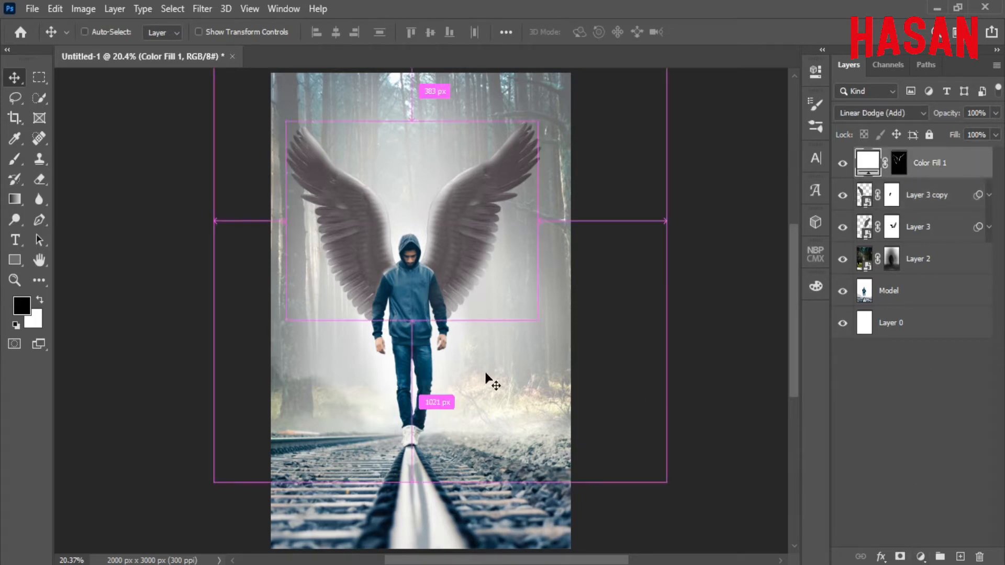
left_click(921, 557)
left_click(928, 353)
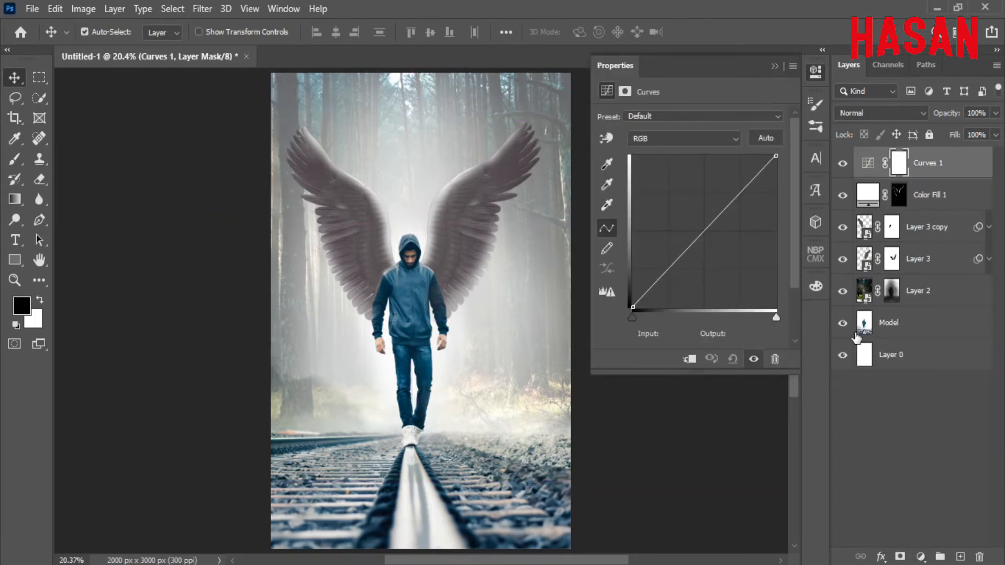
left_click_drag(716, 220, 715, 257)
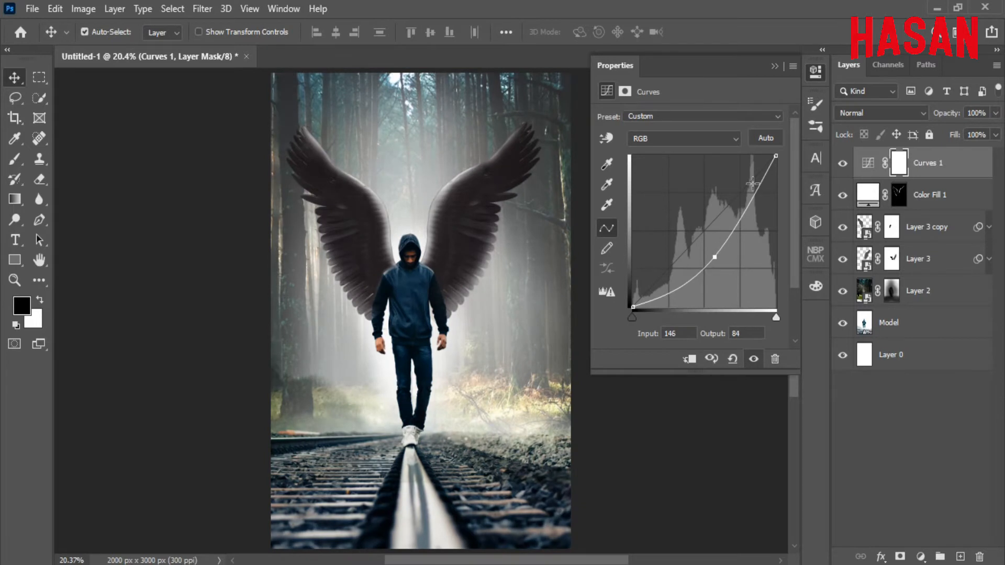
left_click_drag(776, 156, 773, 153)
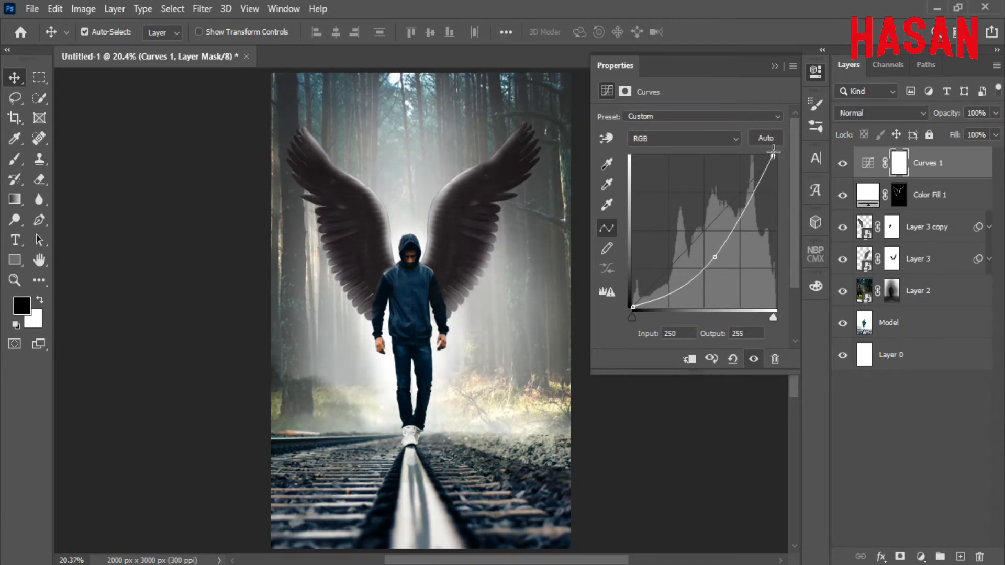
left_click(774, 67)
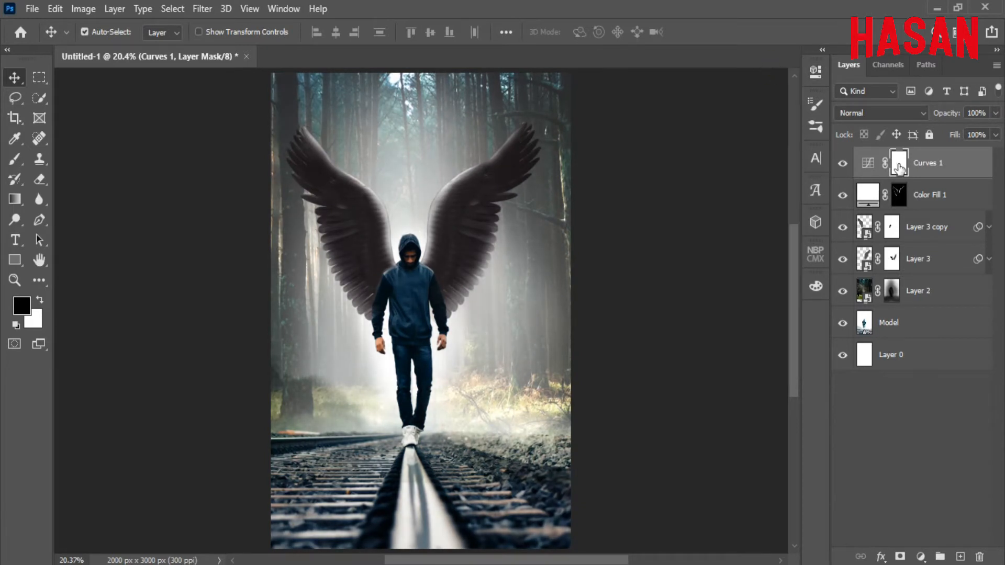
Paint black on Curves 1's mask over the man's body and the middle of the left wing, using 25% and 62% flow.
left_click(15, 159)
scroll(438, 297, "up", 5)
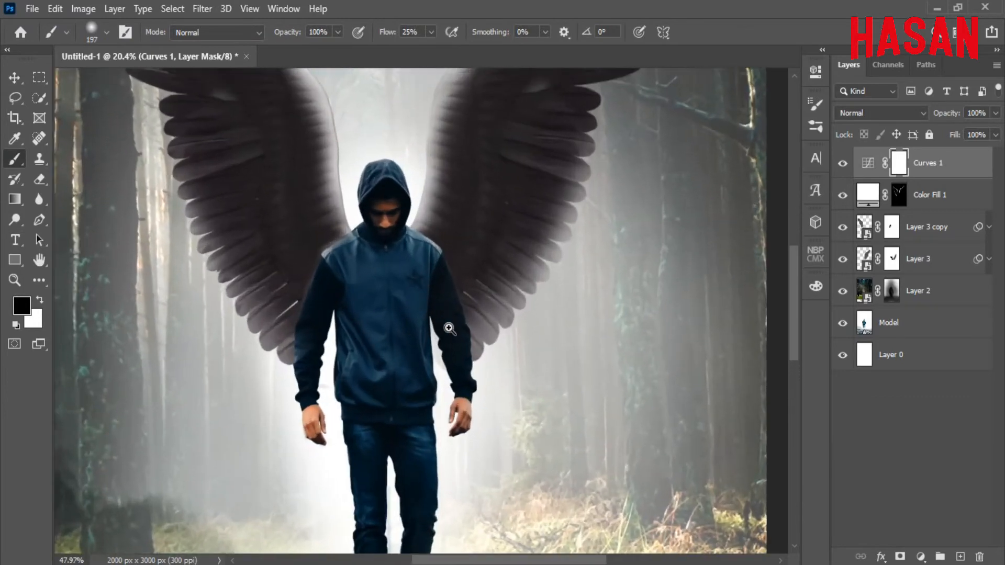
scroll(448, 327, "down", 5)
scroll(455, 317, "up", 3)
scroll(454, 318, "down", 3)
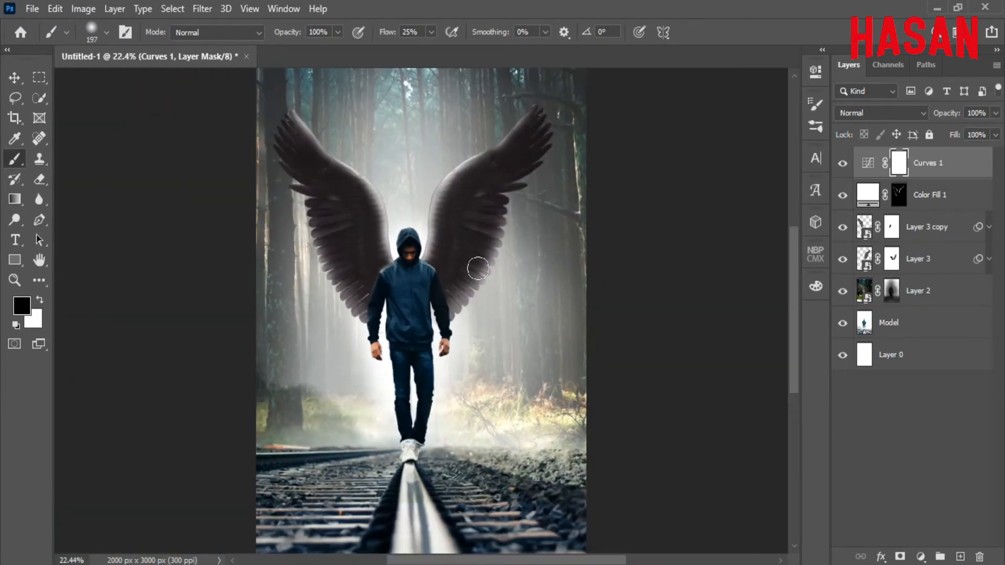
left_click_drag(407, 285, 403, 394)
left_click_drag(334, 187, 349, 224)
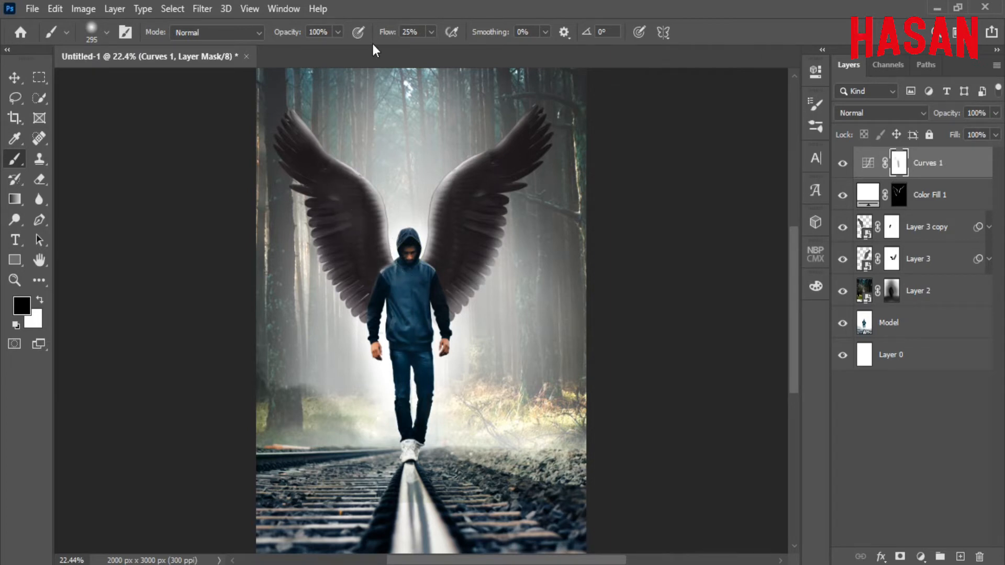
left_click(353, 230)
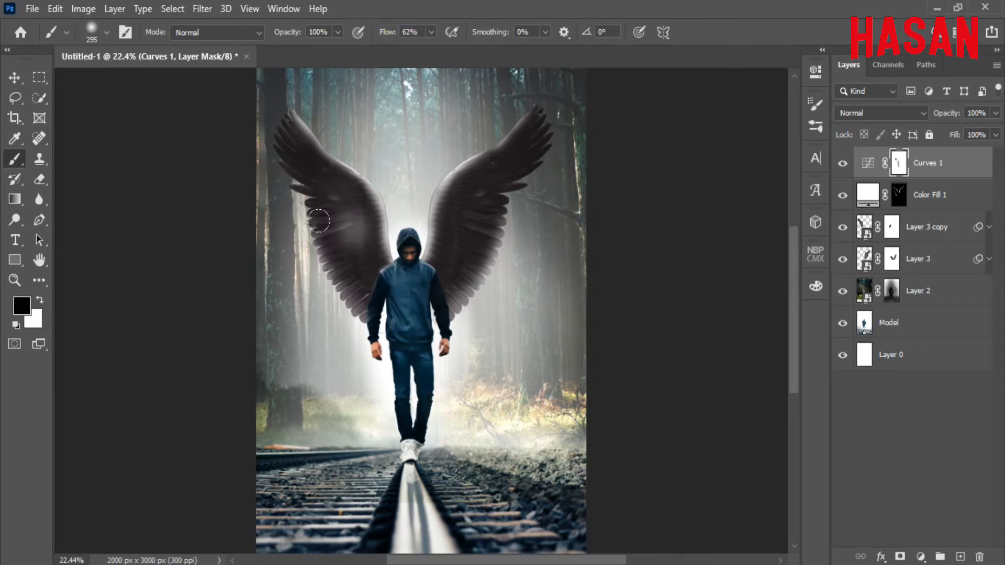
Try a hard round brush stroke over the left wing on Curves 1's mask, and undo it.
right_click(319, 221)
left_click(408, 358)
left_click(709, 2)
left_click_drag(338, 206, 325, 193)
key("ctrl+z")
Return to the soft round brush, try a 40% flow stroke down the left wing on Curves 1's mask, and undo it.
right_click(314, 185)
left_click(371, 358)
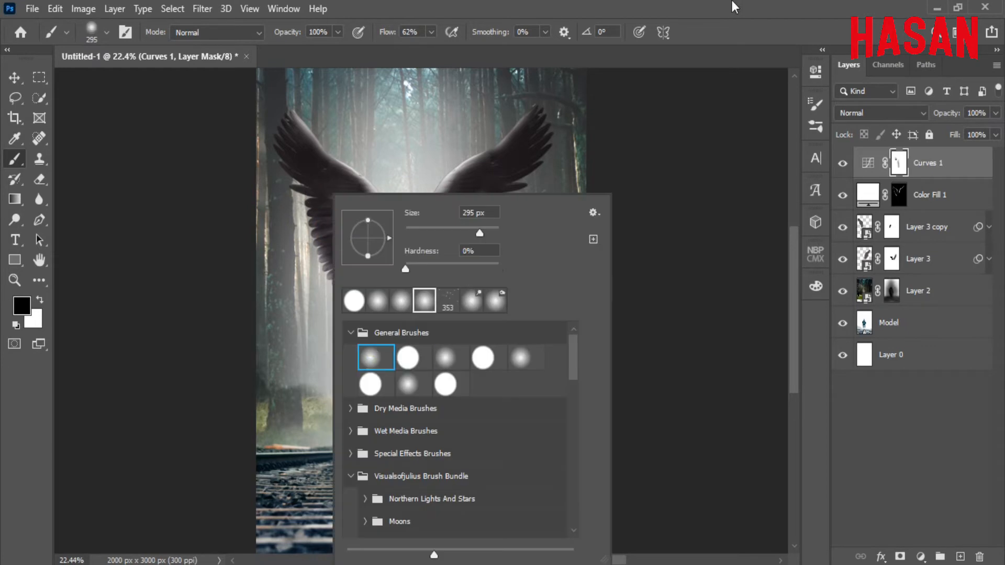
left_click(734, 7)
left_click_drag(376, 35, 375, 34)
mouse_move(352, 249)
left_mouse_down()
mouse_move(319, 184)
mouse_move(361, 308)
left_mouse_up()
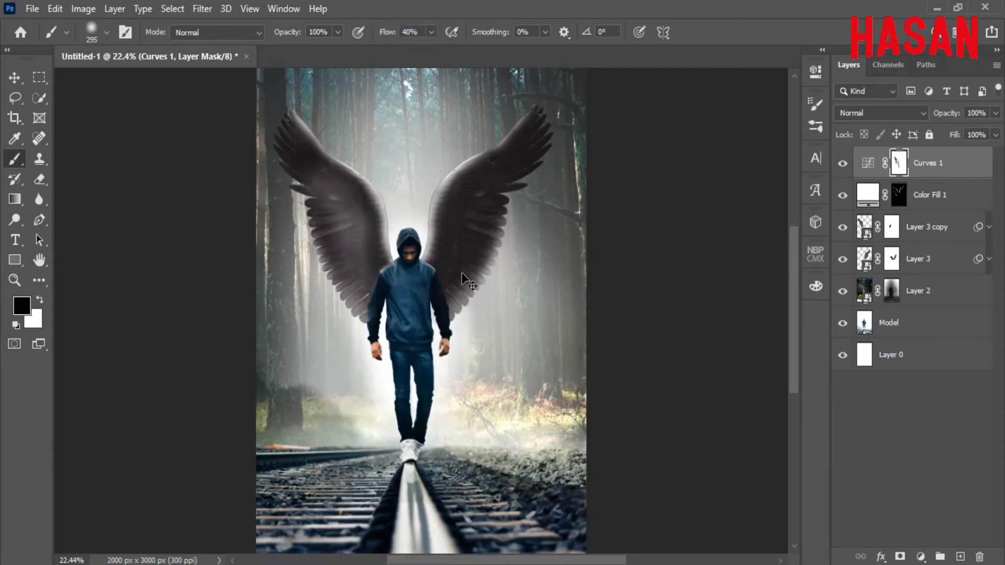
key("ctrl+z")
Lighten both wings up to their tips on Curves 1's mask with a 312 px black brush at 8% flow.
right_click(391, 221, "alt")
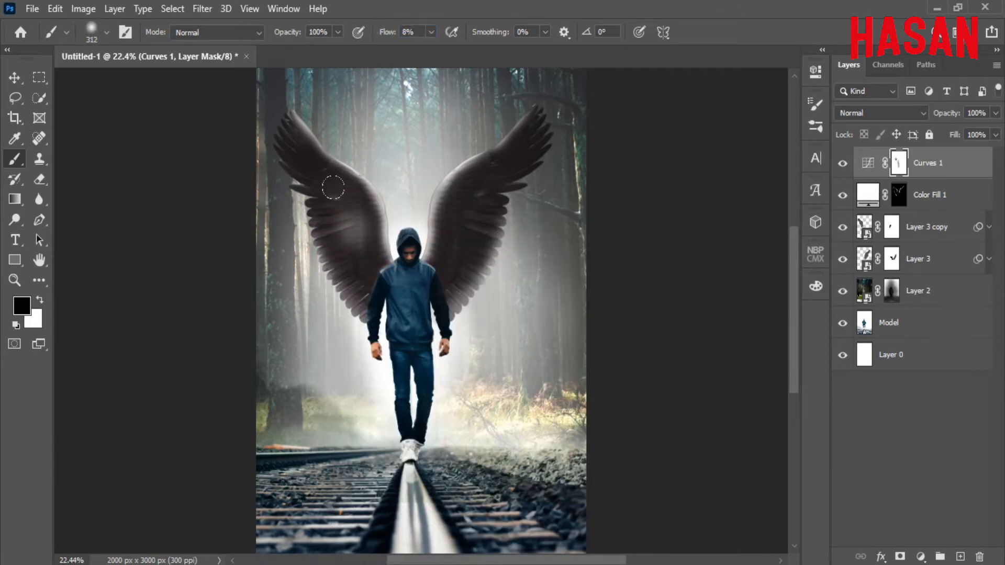
left_click_drag(442, 267, 428, 263)
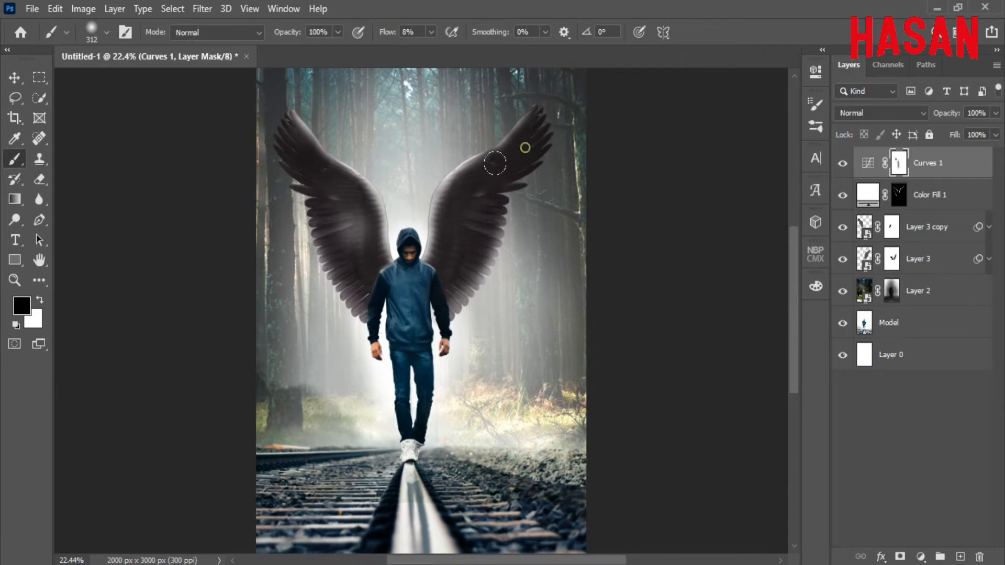
left_click_drag(495, 163, 448, 205)
mouse_move(509, 110)
left_mouse_down()
mouse_move(421, 201)
mouse_move(300, 121)
left_mouse_up()
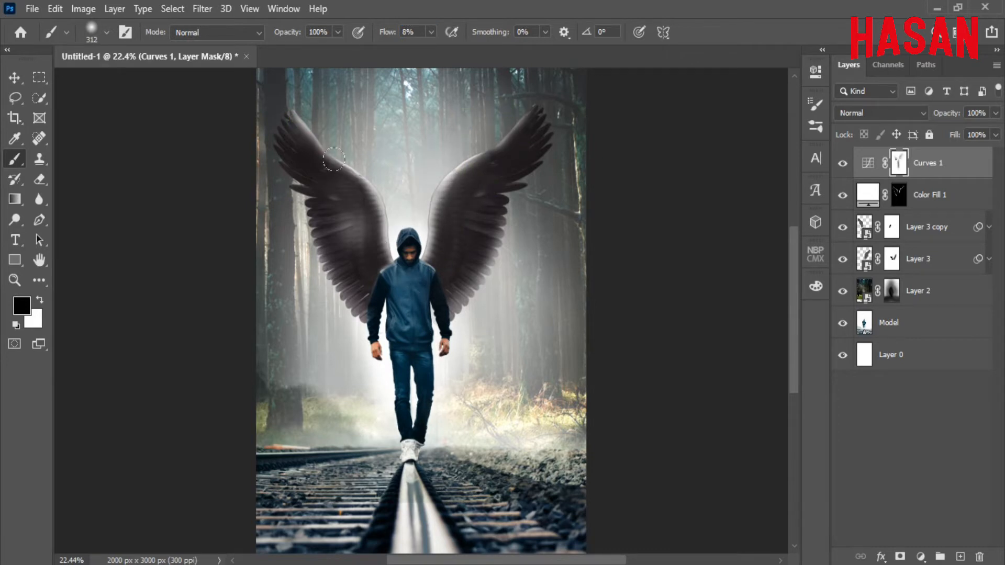
Reduce the darkening of the ground and lower forest on Curves 1's mask with a 900 px black brush at 8% flow.
mouse_move(317, 403)
left_mouse_down()
mouse_move(375, 440)
mouse_move(458, 420)
left_mouse_up()
left_click_drag(498, 334, 576, 409)
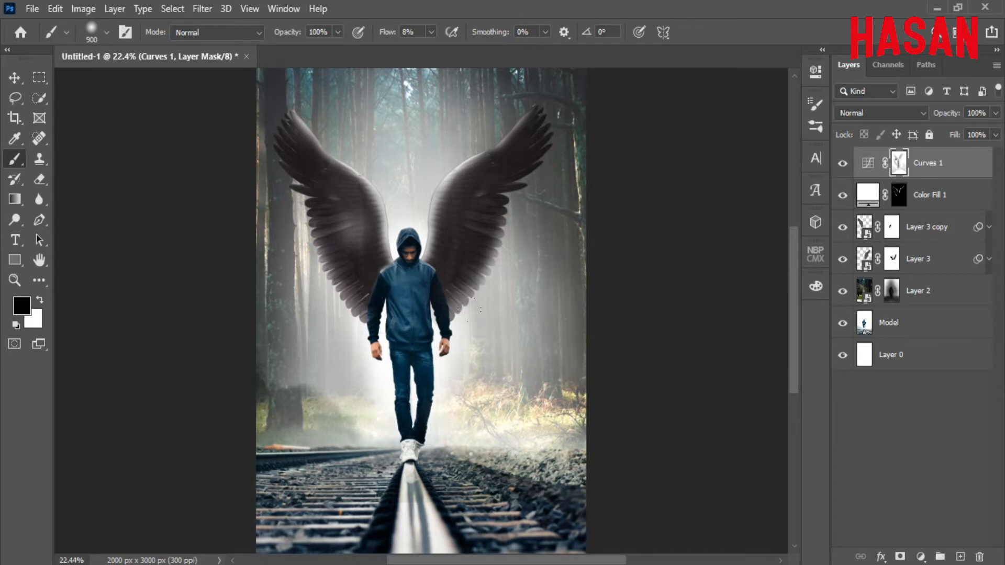
left_click(844, 165)
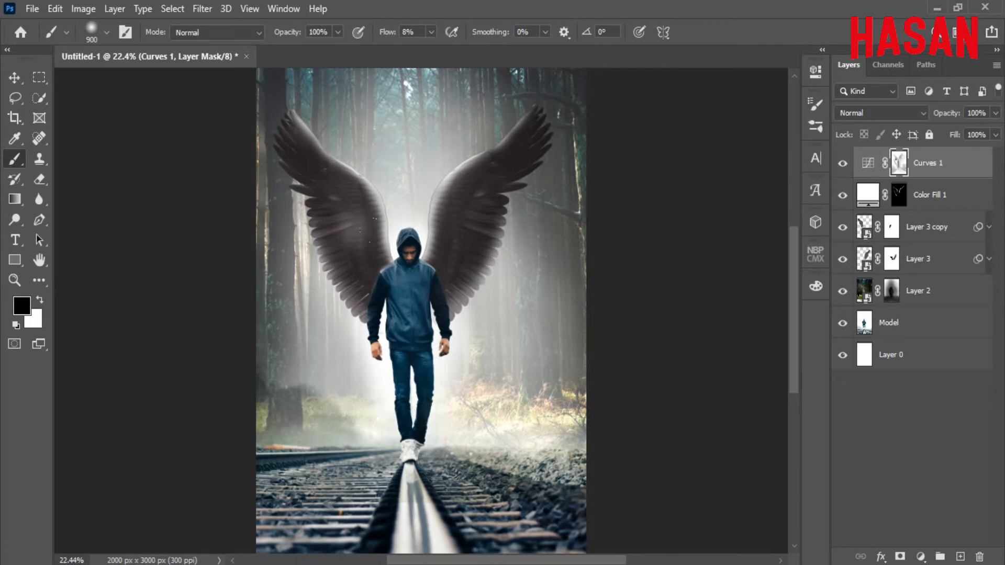
Brighten the man and his surroundings on Curves 1's mask with a 562 px black brush, and compare the image with Curves 1 hidden and shown.
mouse_move(371, 230)
left_mouse_down()
mouse_move(435, 291)
mouse_move(400, 298)
left_mouse_up()
left_click_drag(411, 261, 366, 414)
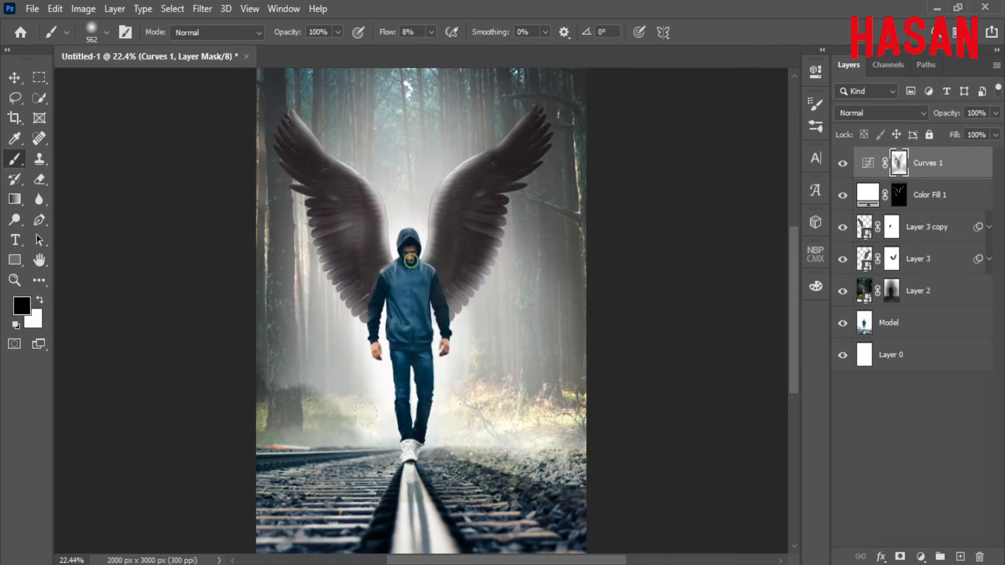
left_click(841, 163)
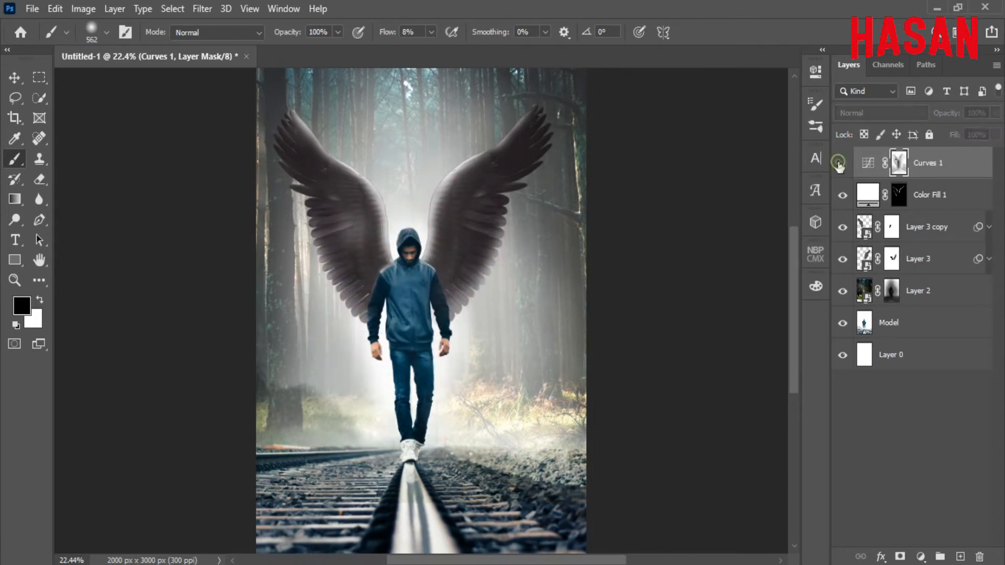
left_click(842, 163)
key("ctrl+0")
left_click_drag(474, 361, 461, 361)
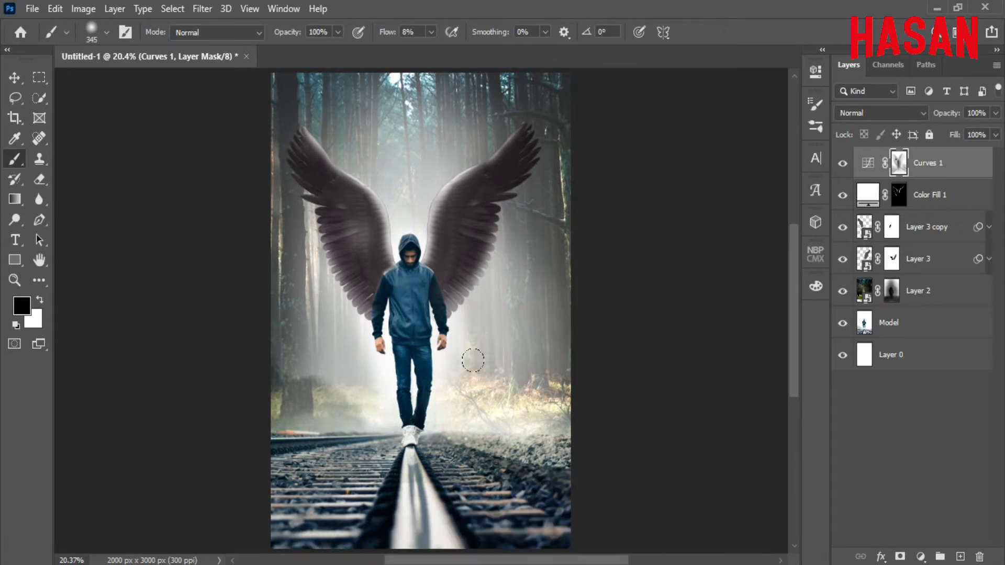
Copy the orange lens flare image into Untitled-1 above Curves 1 and set its blend mode to Screen.
left_click(523, 563)
left_click(821, 529)
left_click_drag(450, 97, 818, 14)
left_click(799, 185)
left_click(544, 235)
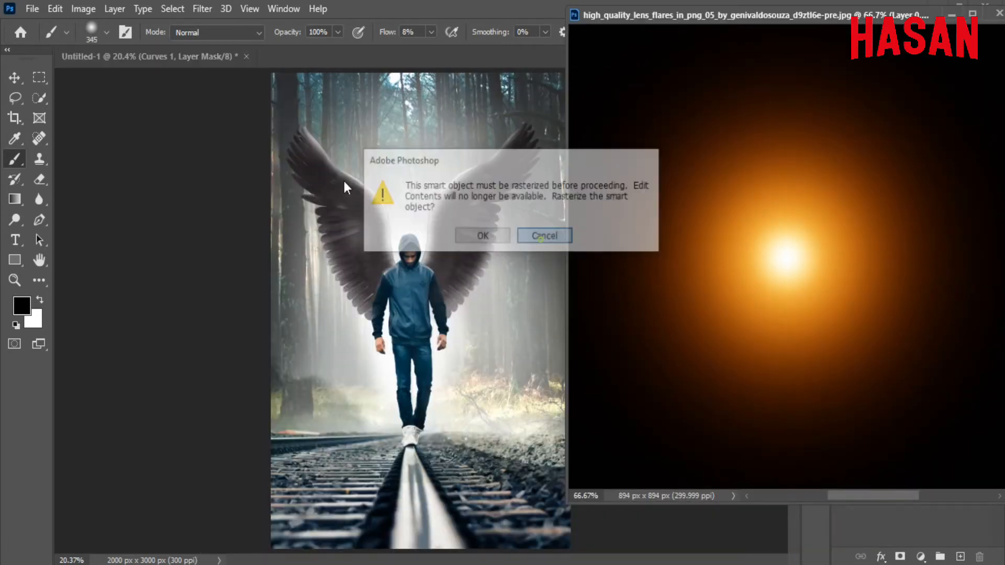
left_click(14, 77)
left_click_drag(796, 200, 467, 233)
left_click(951, 17)
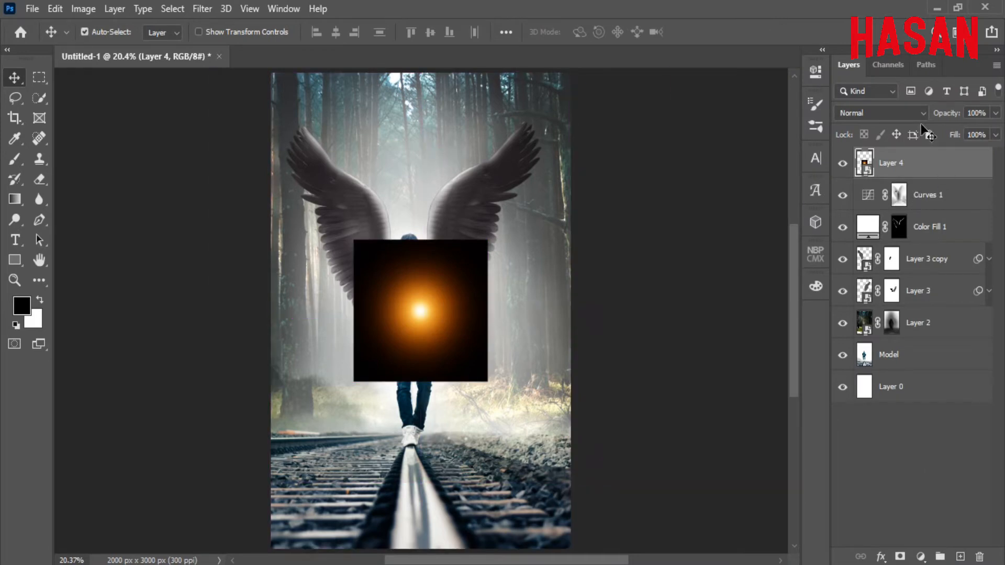
left_click(882, 113)
left_click(858, 242)
Rasterize the lens flare layer and desaturate it to a neutral white glow.
left_click(84, 9)
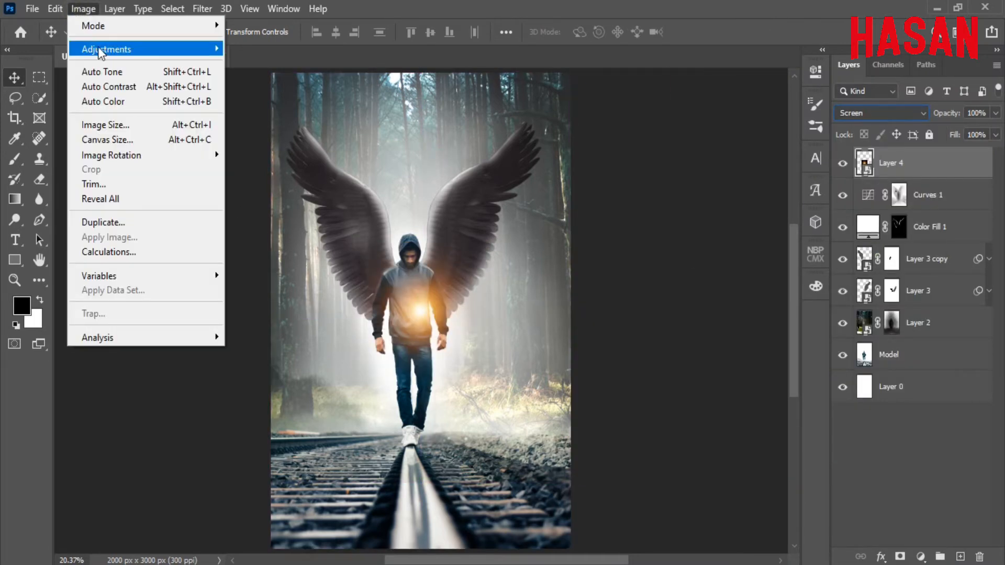
mouse_move(125, 50)
right_click(938, 163)
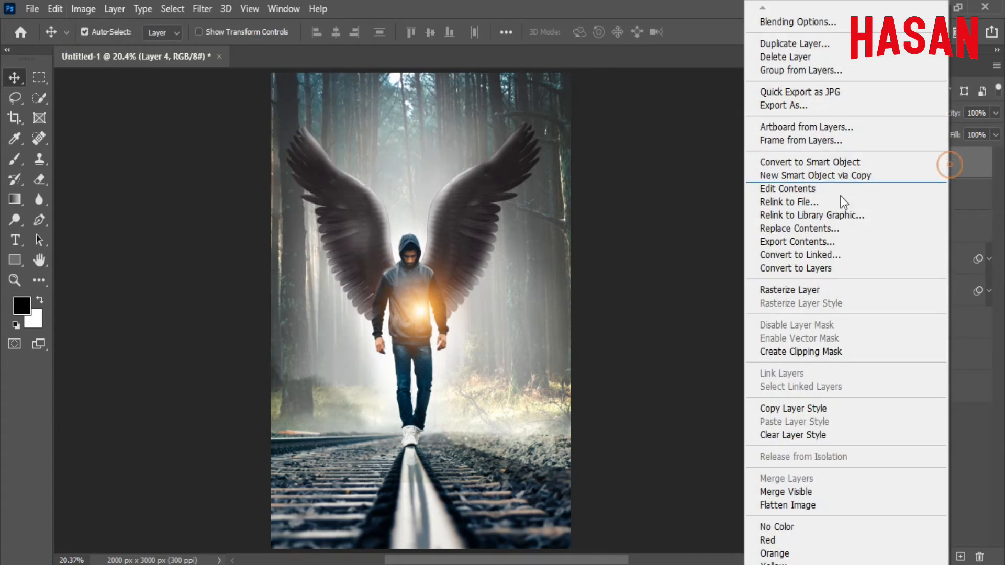
left_click(838, 290)
left_click(83, 9)
mouse_move(124, 49)
left_click(307, 351)
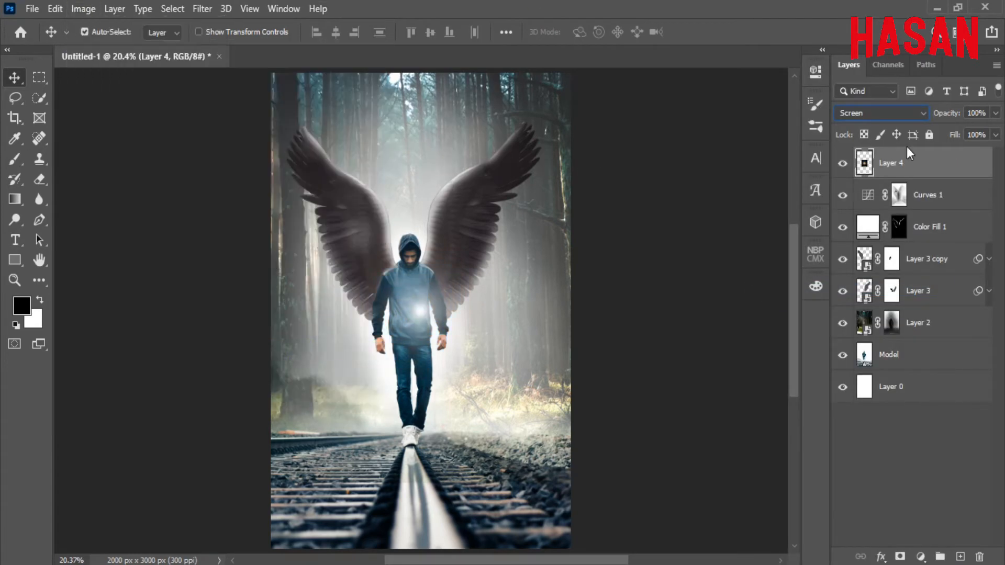
Convert the lens flare layer to a smart object, scale it to about 214%, and centre it on the man's upper chest.
right_click(943, 165)
left_click(800, 207)
key("ctrl+t")
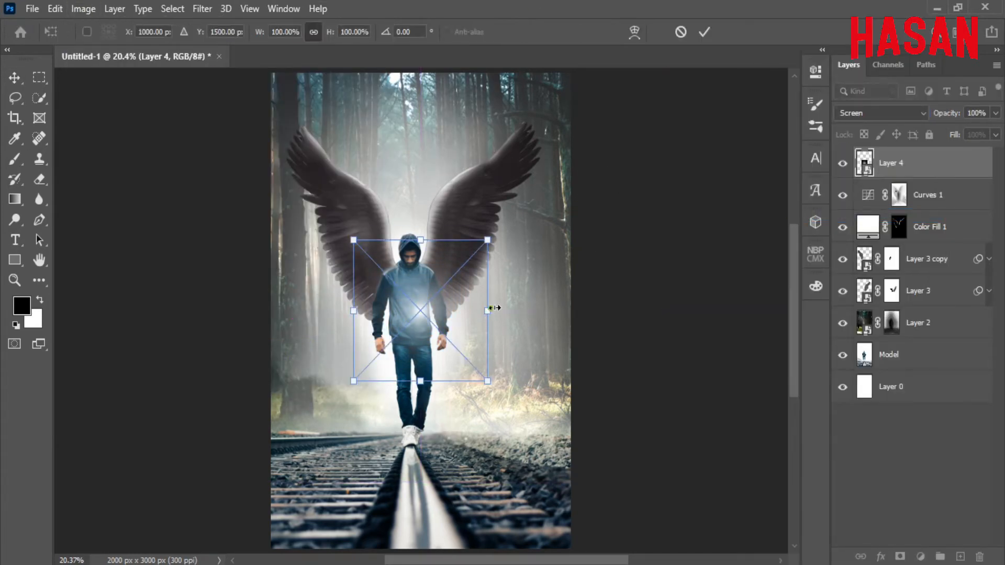
left_click_drag(490, 308, 565, 305)
left_click_drag(445, 302, 435, 264)
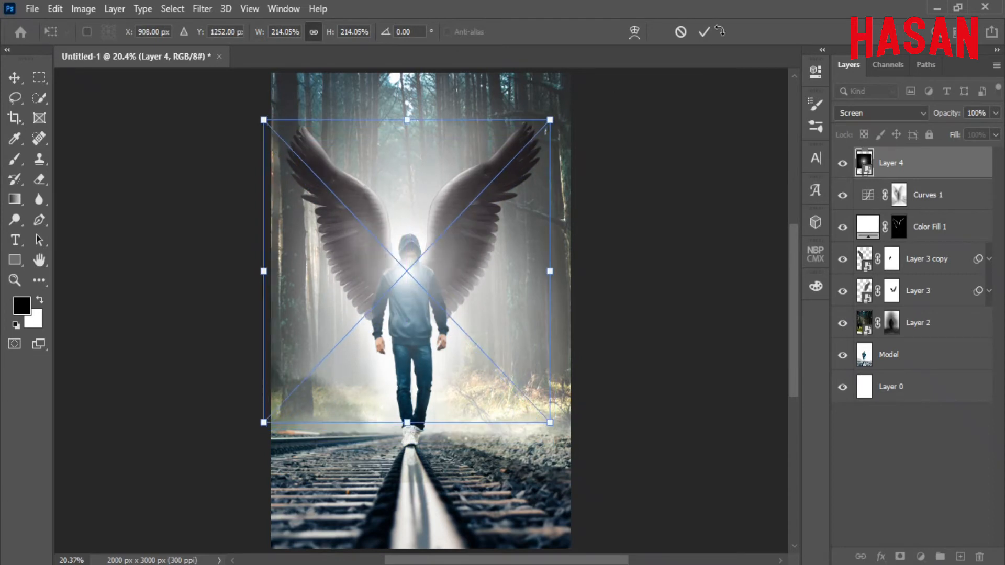
key("Return")
Try the lens flare layer beneath both wings, compare it hidden and shown, and restack it directly above Layer 3 copy.
left_click_drag(967, 165, 963, 304)
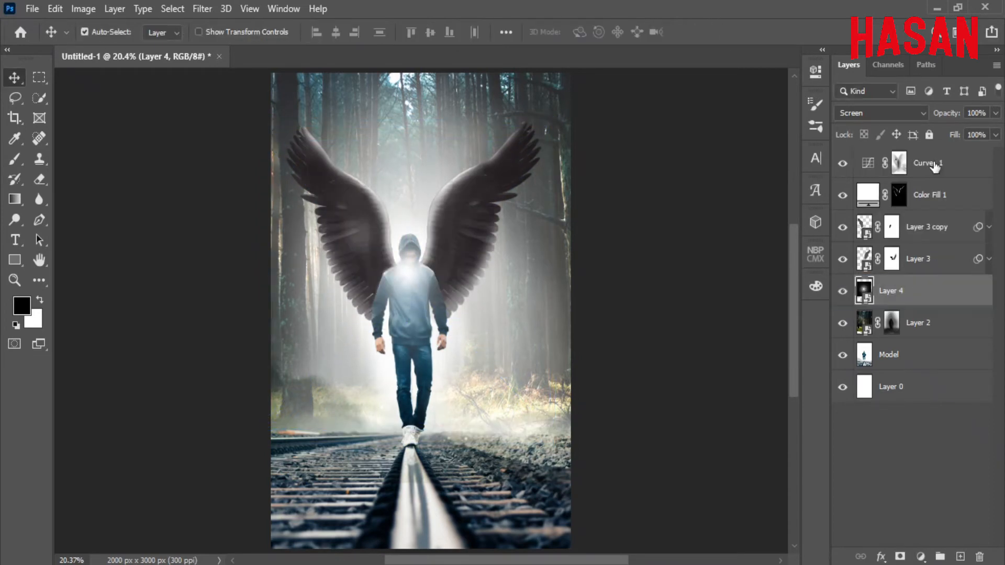
left_click(843, 291)
left_click(843, 291)
left_click(841, 299)
left_click_drag(935, 291, 947, 218)
Add a mask to Layer 4 and paint out the glow over the man with a 503 px black brush at 8% and 32% flow.
left_click(900, 556)
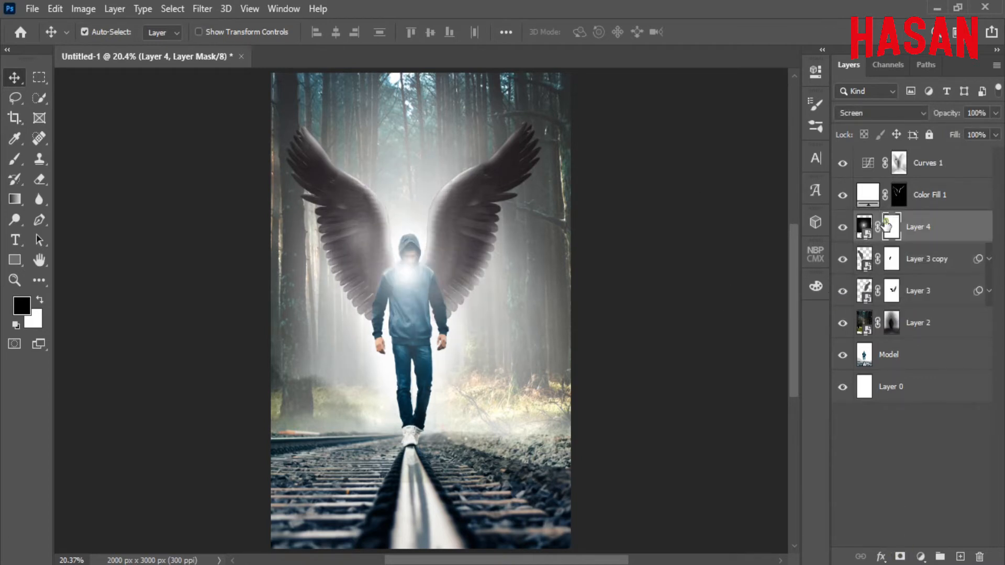
left_click(15, 159)
mouse_move(414, 277)
left_mouse_down()
mouse_move(386, 253)
mouse_move(426, 305)
mouse_move(410, 324)
left_mouse_up()
left_click(842, 228)
left_click(841, 228)
mouse_move(400, 269)
left_mouse_down()
mouse_move(401, 315)
mouse_move(416, 261)
left_mouse_up()
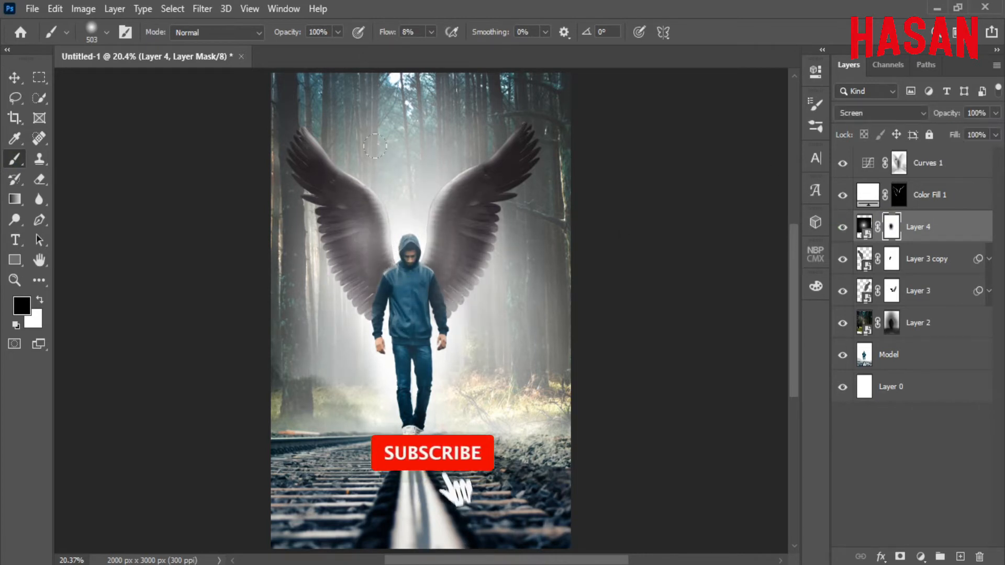
left_click_drag(386, 33, 398, 33)
left_click_drag(439, 293, 388, 345)
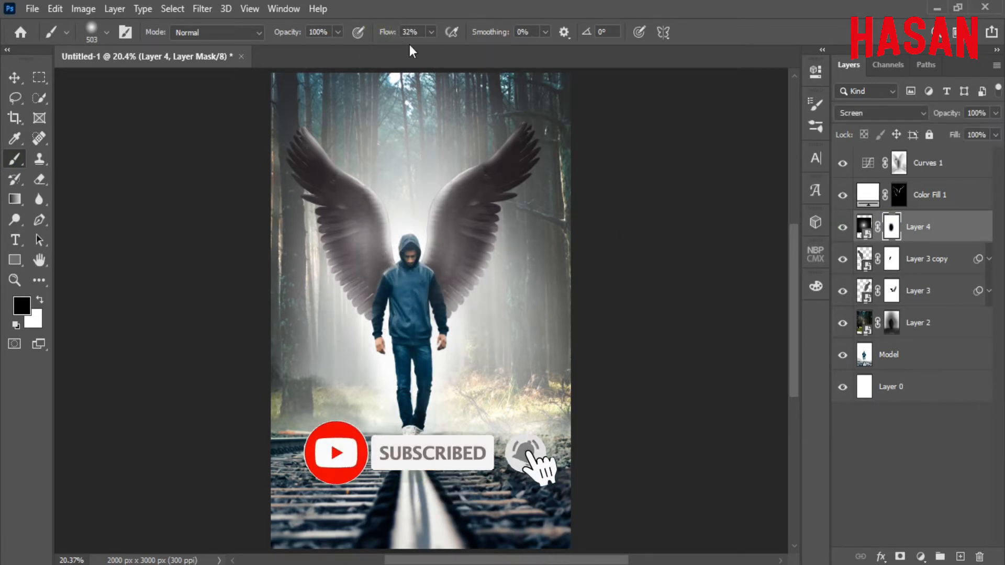
Soften the glow over both wings on Layer 4's mask with a 611 px black brush at 7% flow, and compare with the layer hidden.
left_click_drag(382, 33, 368, 35)
left_click_drag(437, 266, 449, 266)
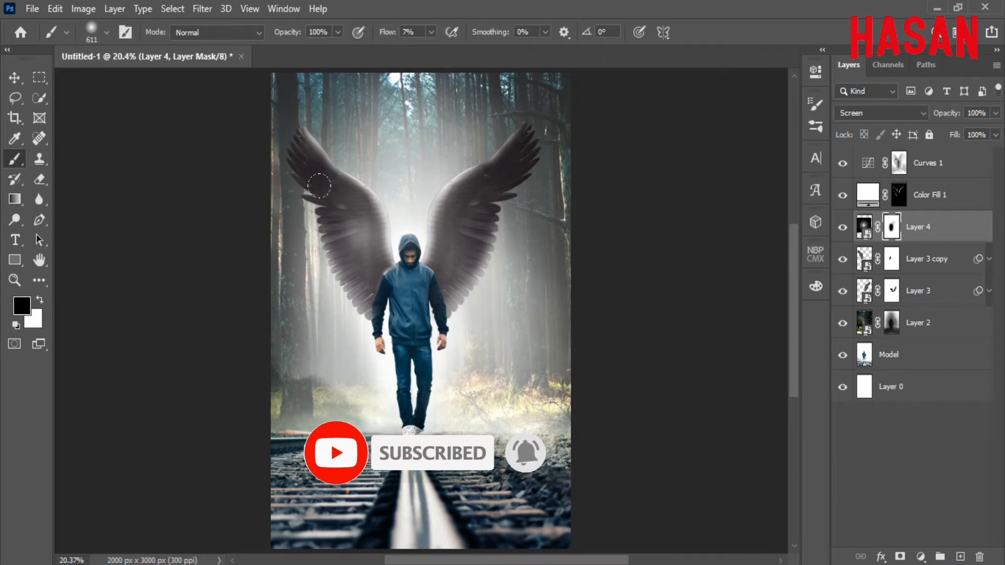
left_click_drag(459, 215, 451, 256)
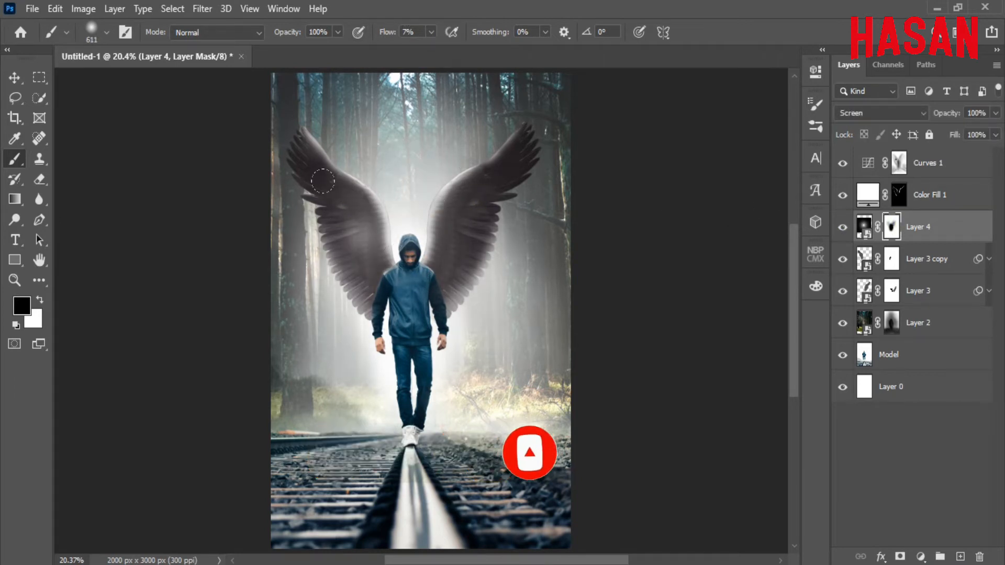
left_click_drag(358, 278, 369, 234)
left_click(843, 228)
left_click(843, 227)
key("v")
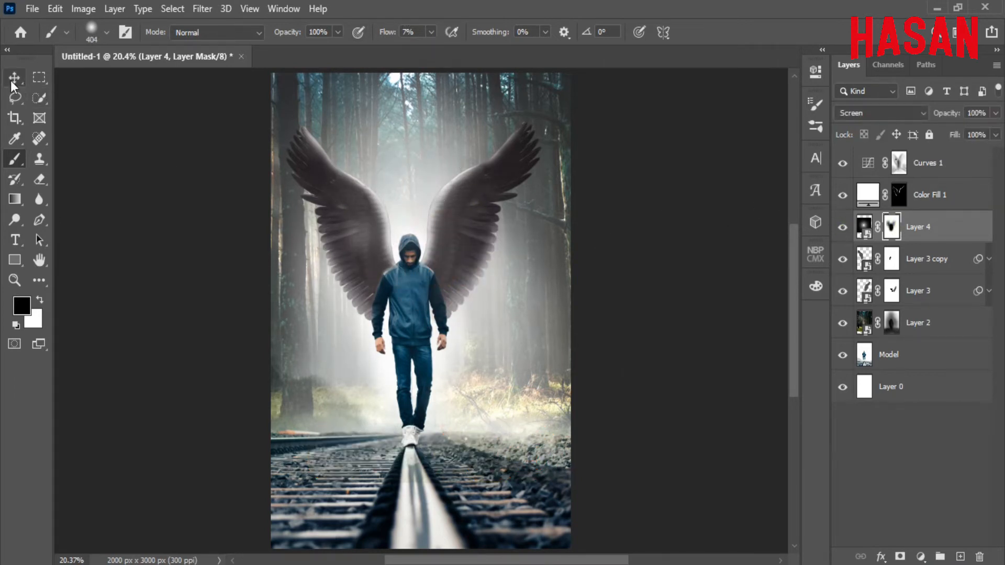
Select Curves 1's mask and choose the first smoke-textured brush in the Effects set at 736 px.
key("alt+period")
key("x")
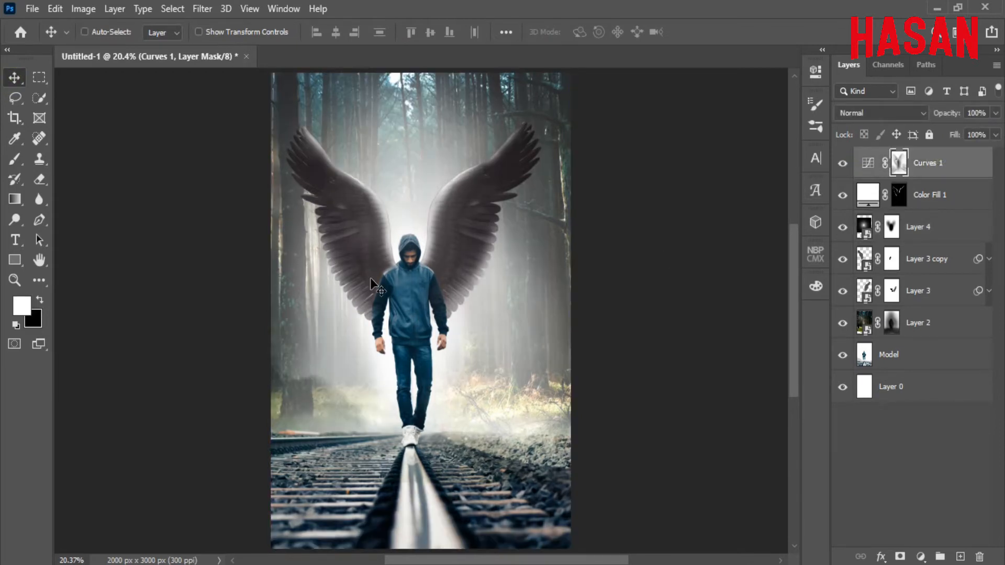
key("b")
right_click(373, 213)
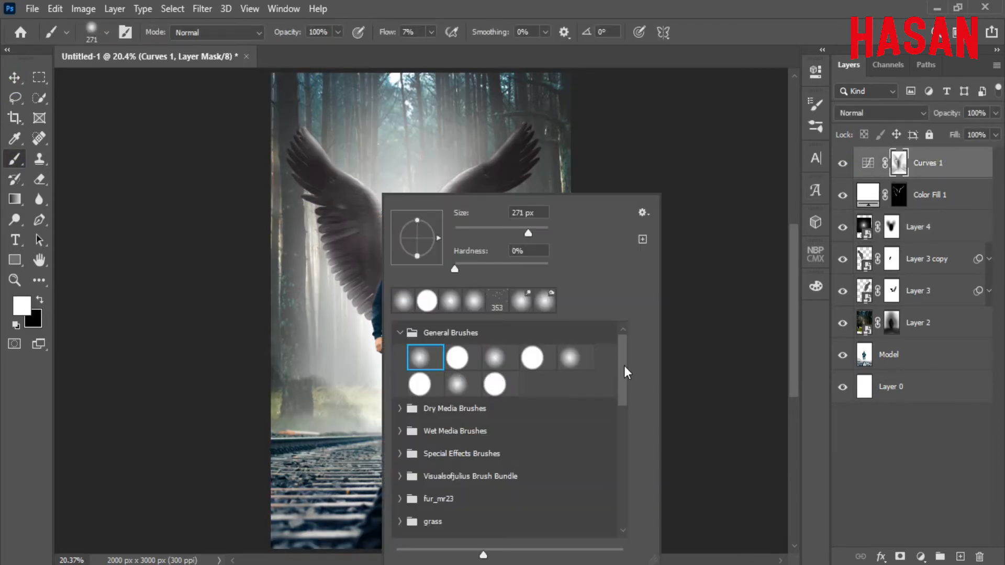
left_click_drag(626, 372, 623, 490)
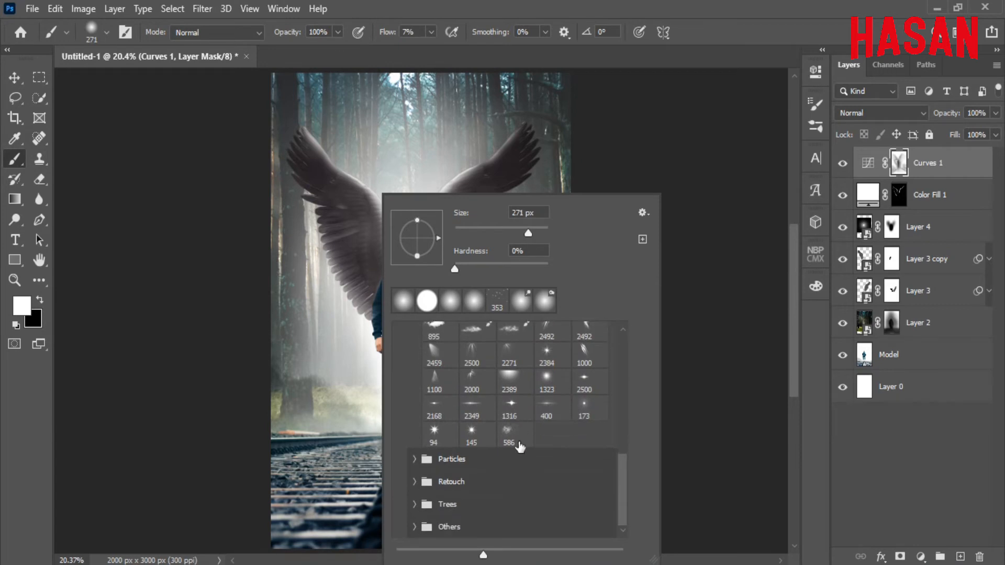
scroll(511, 440, "up", 3)
left_click(438, 365)
left_click(752, 7)
left_click_drag(407, 344, 432, 362)
scroll(388, 355, "down", 5)
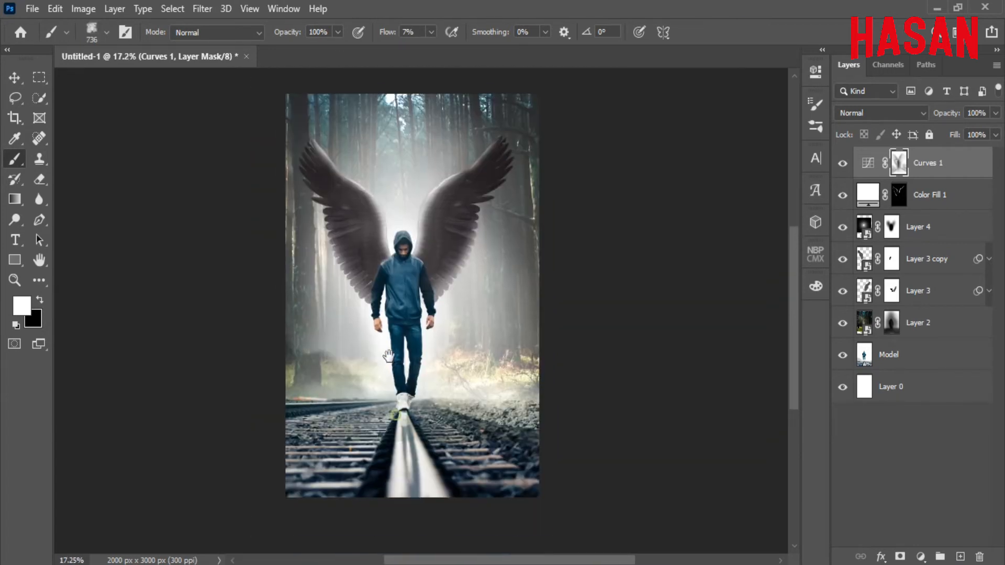
Paint black smoke texture over the forest beside the man on Curves 1's mask at 8% and 22% flow, comparing Curves 1 hidden and shown.
left_click(843, 164)
left_click(843, 163)
left_click(42, 302)
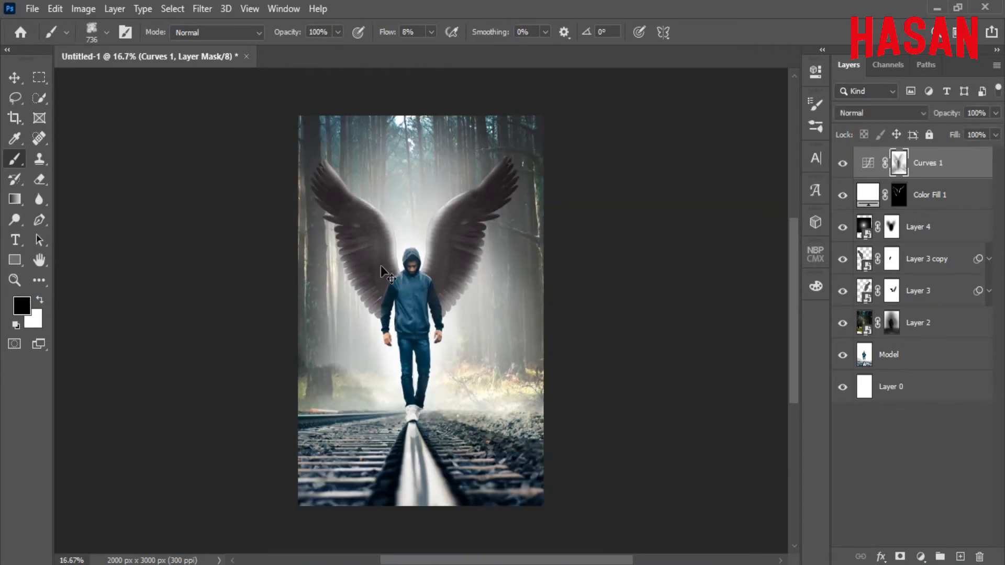
scroll(387, 275, "up", 1)
left_click_drag(392, 430, 361, 408)
left_click_drag(361, 408, 366, 360)
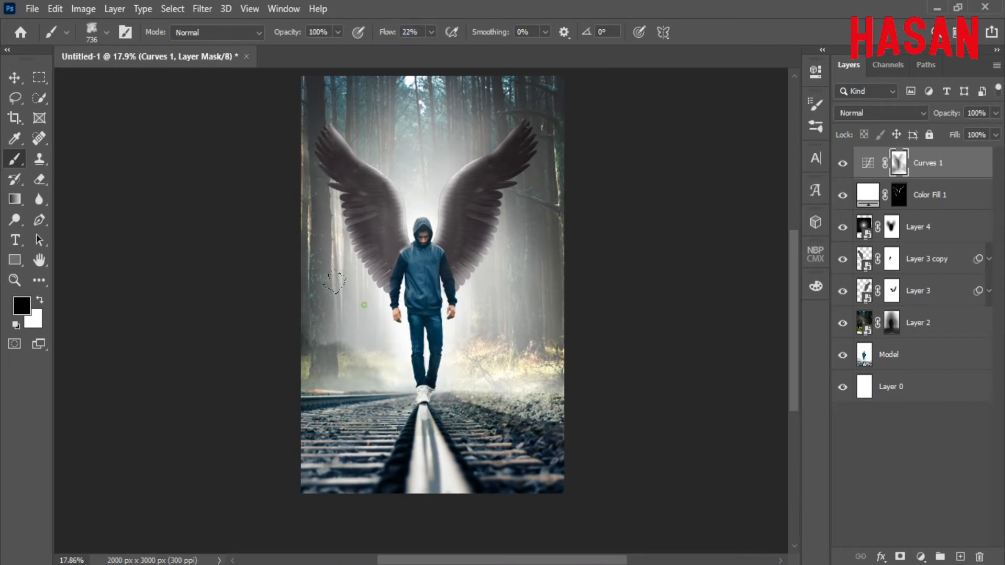
mouse_move(462, 161)
left_mouse_down()
mouse_move(449, 242)
mouse_move(544, 273)
left_mouse_up()
left_click(842, 164)
left_click(842, 164)
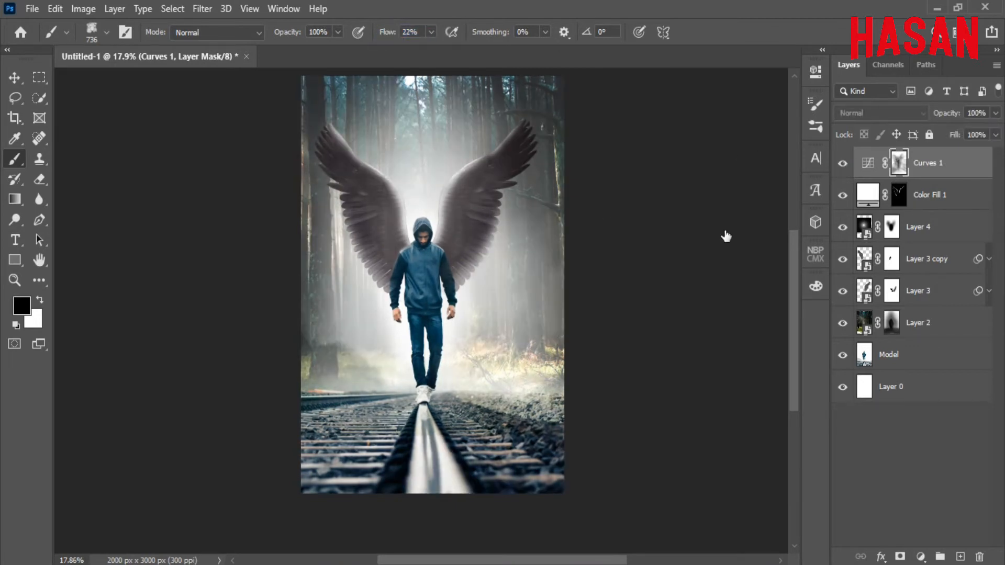
Stamp black smoke texture over the right wing and adjacent forest on Curves 1's mask at 50% and 71% flow.
left_click(513, 234)
left_click(526, 299)
left_click(465, 295)
left_click(467, 207)
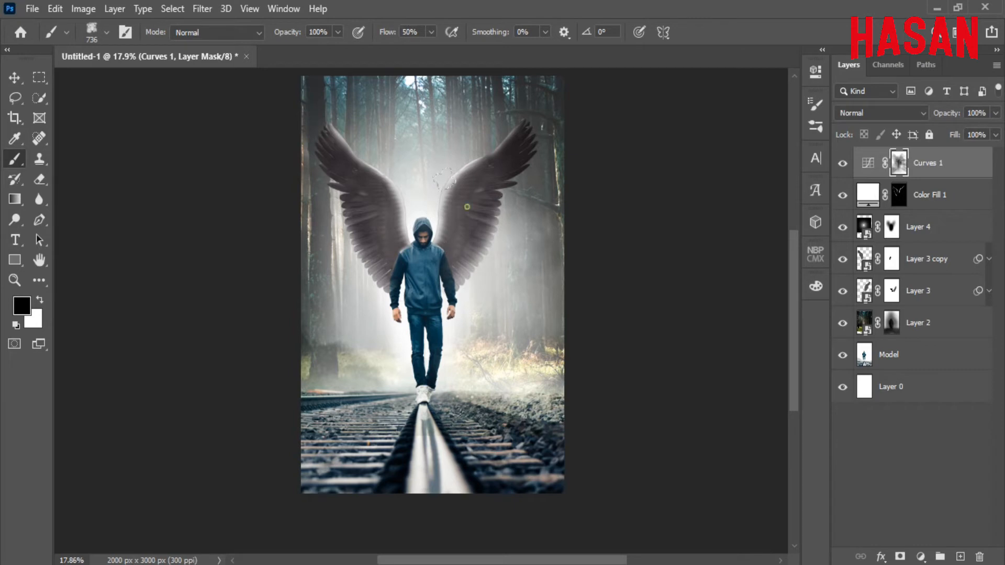
left_click_drag(405, 35, 406, 36)
left_click(477, 202)
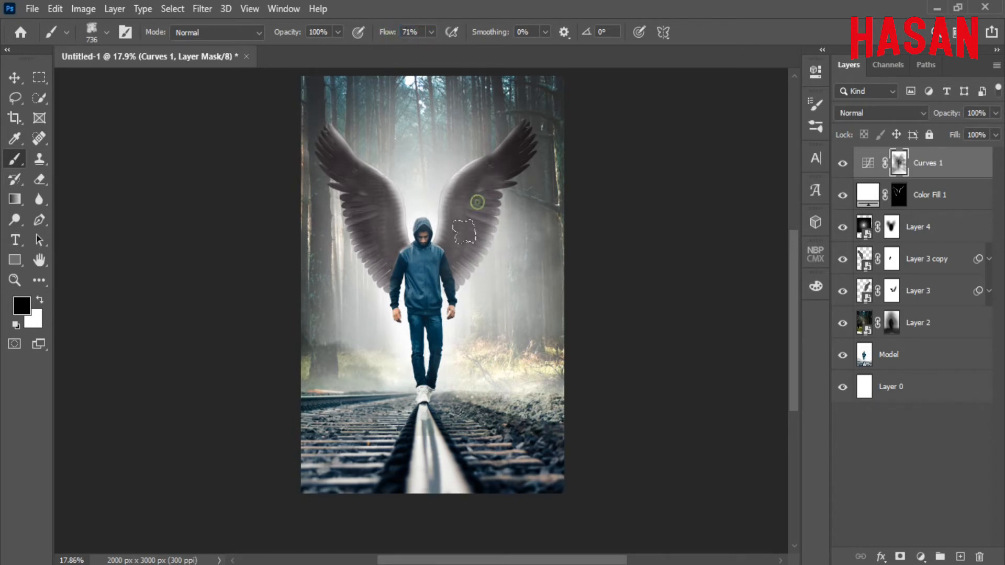
Stamp black smoke texture over the tracks, both wings and the left forest on Curves 1's mask, raising the flow to 100%.
left_click(500, 448)
left_click(350, 404)
left_click(315, 465)
left_click(498, 140)
left_click(529, 227)
left_click(451, 223)
left_click(361, 321)
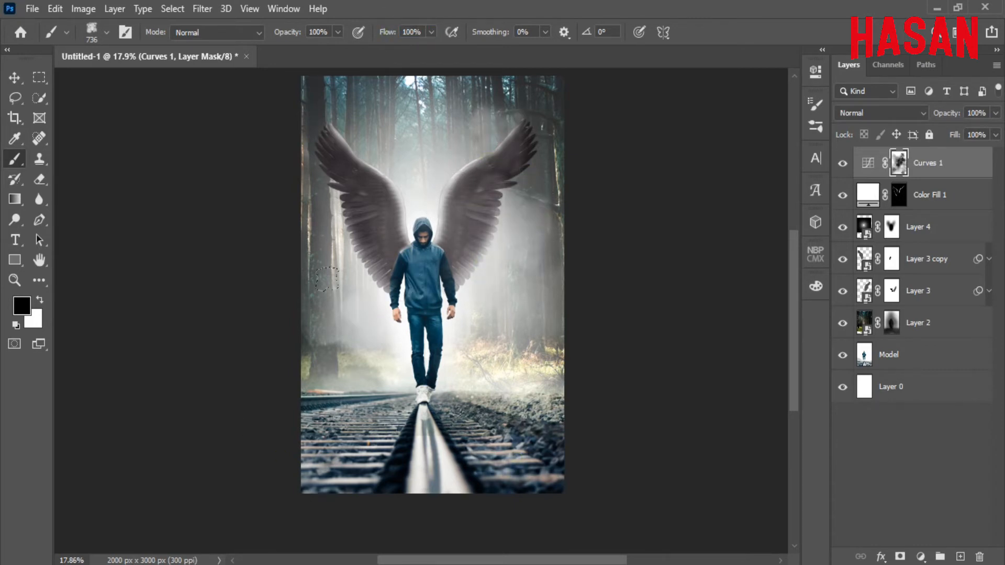
left_click(382, 200)
left_click(329, 211)
left_click(349, 267)
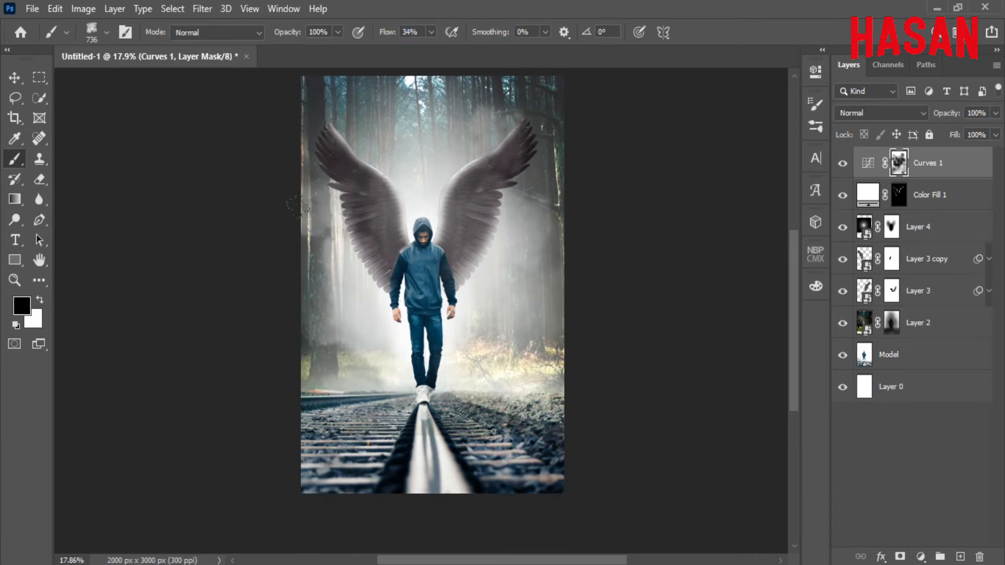
Stamp black texture at 34% flow along the left edge and the tracks on Curves 1's mask, and compare Curves 1 hidden and shown.
left_click(291, 277)
left_click(293, 446)
left_click(433, 419)
left_click(510, 468)
left_click(350, 457)
left_click(266, 435)
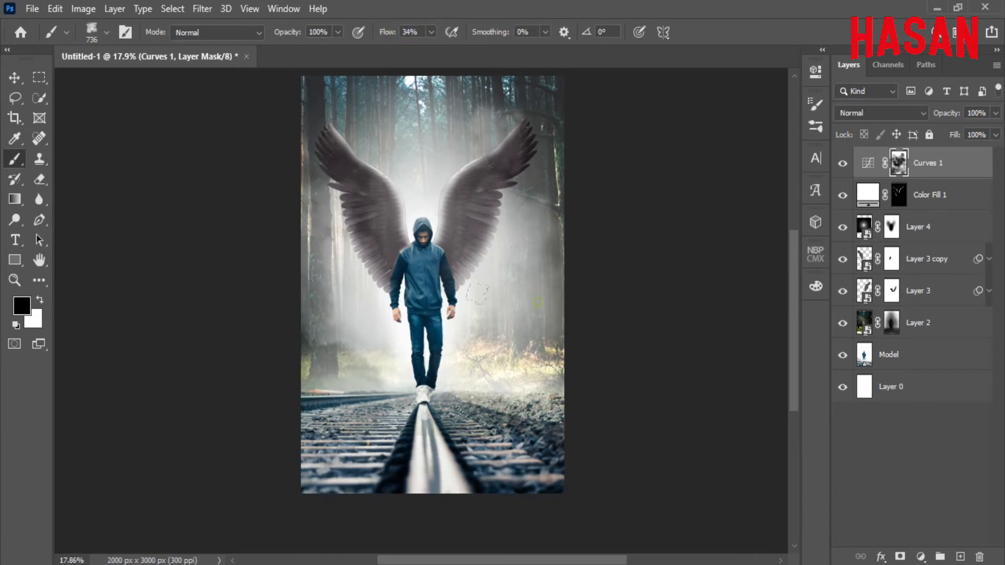
left_click(848, 163)
left_click(848, 163)
scroll(408, 283, "up", 1)
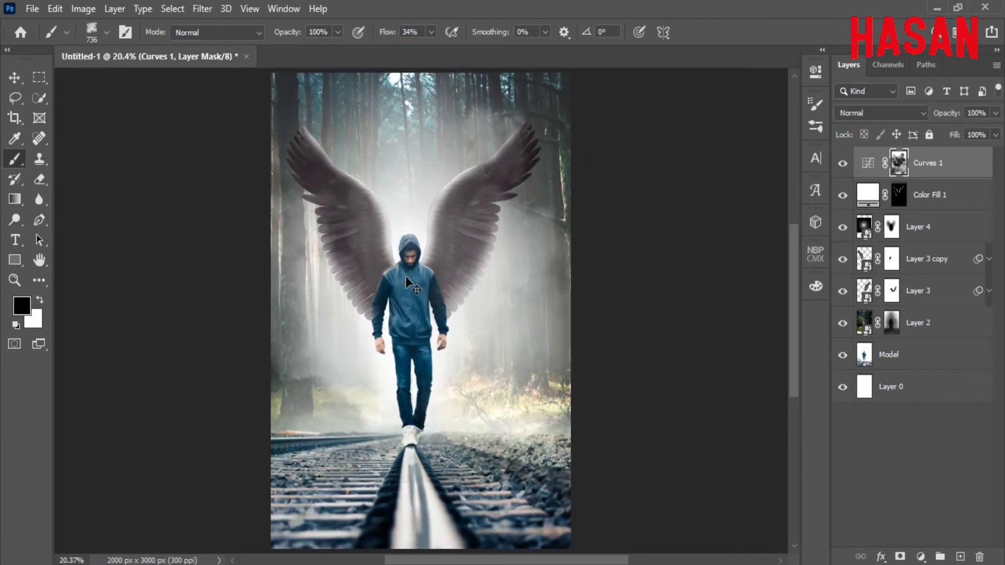
right_click(388, 268)
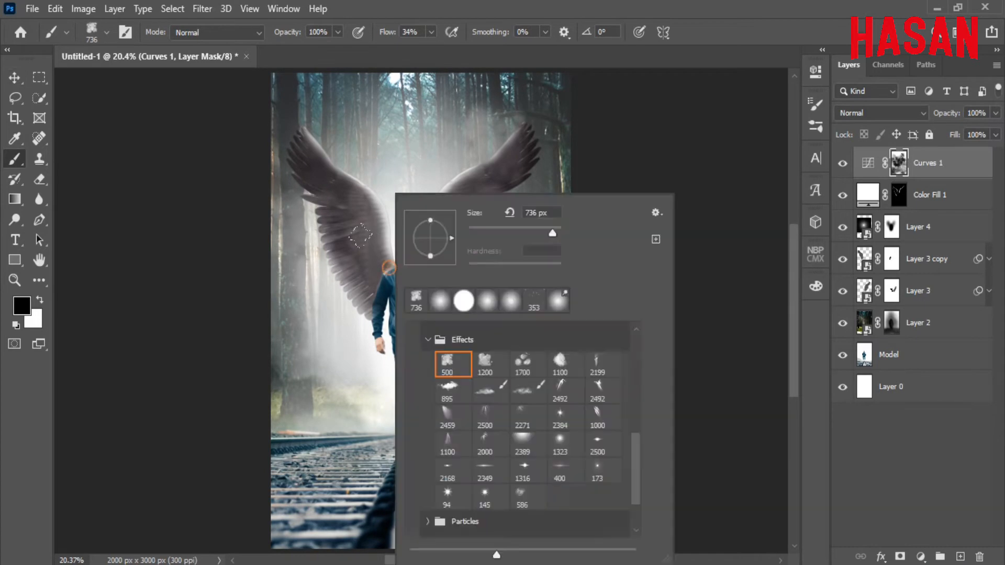
left_click(440, 301)
left_click(344, 297)
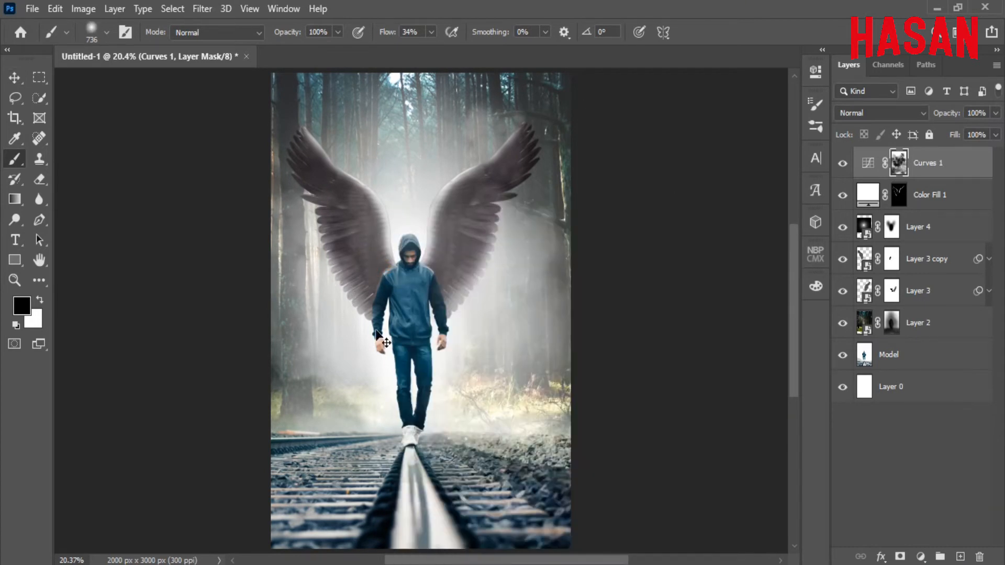
Create a blank layer above Curves 1 and ready the 736 px smoke brush with white at 96% flow.
key("v")
left_click(960, 557)
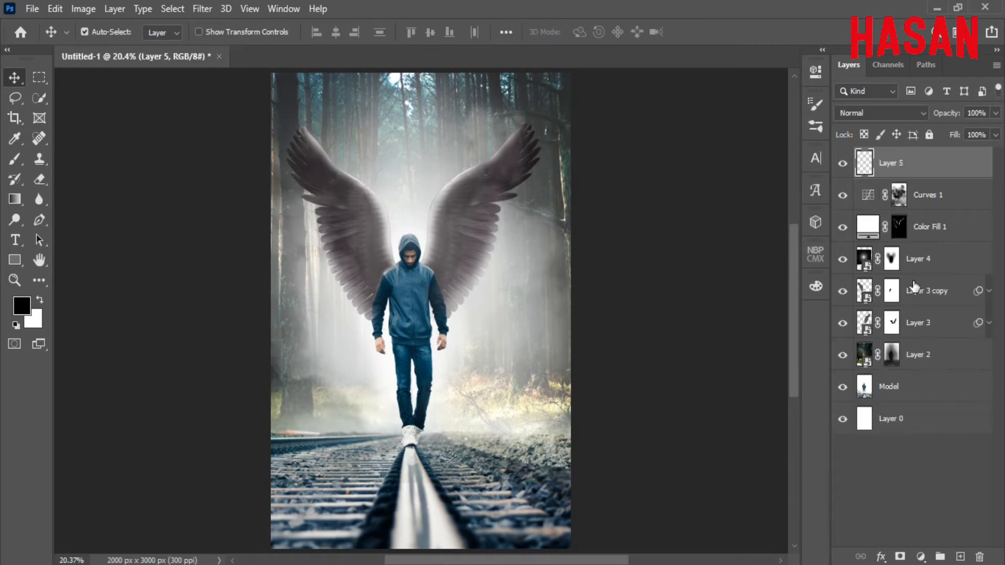
left_click(39, 299)
left_click(14, 159)
right_click(409, 194)
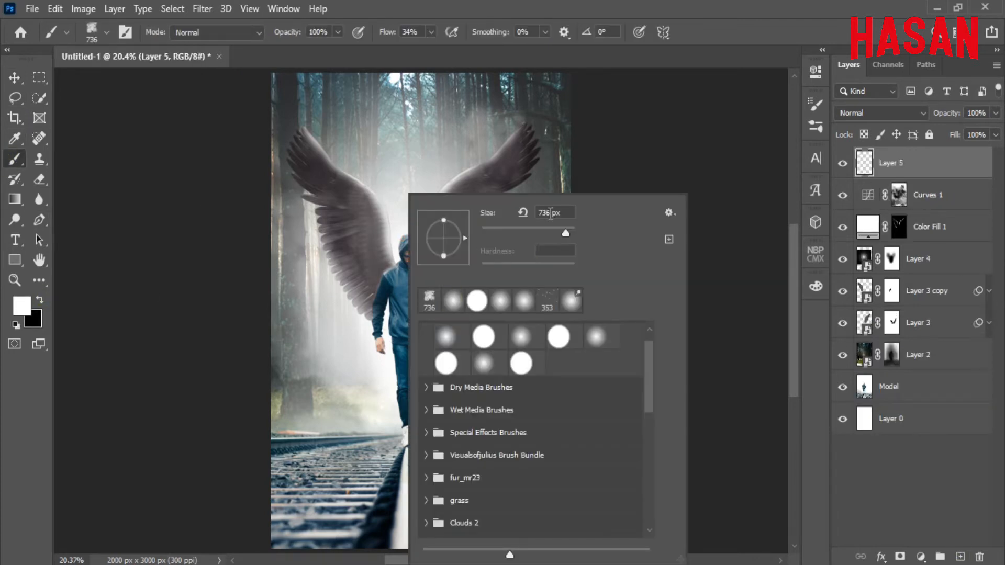
left_click(827, 3)
scroll(464, 362, "down", 3)
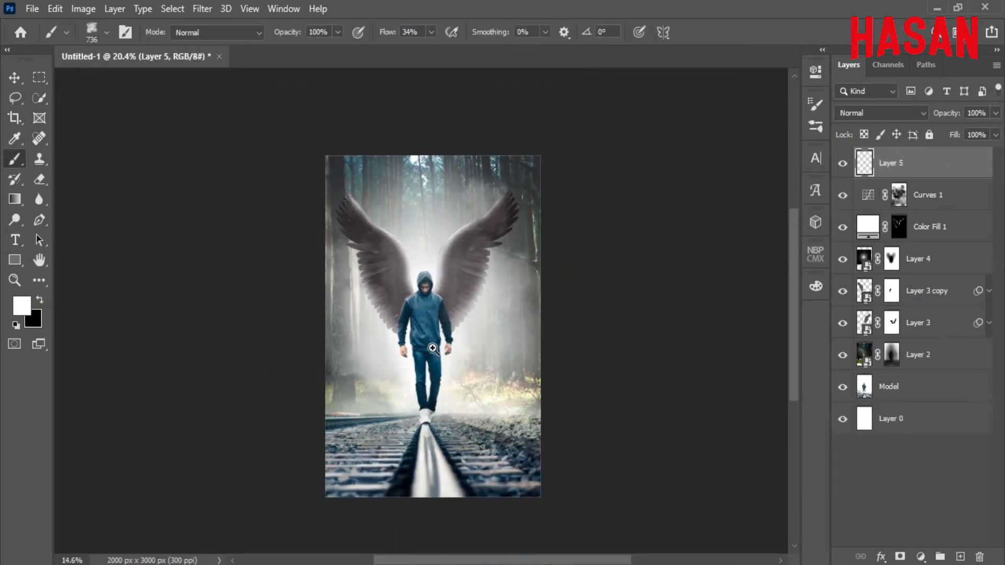
scroll(463, 363, "up", 2)
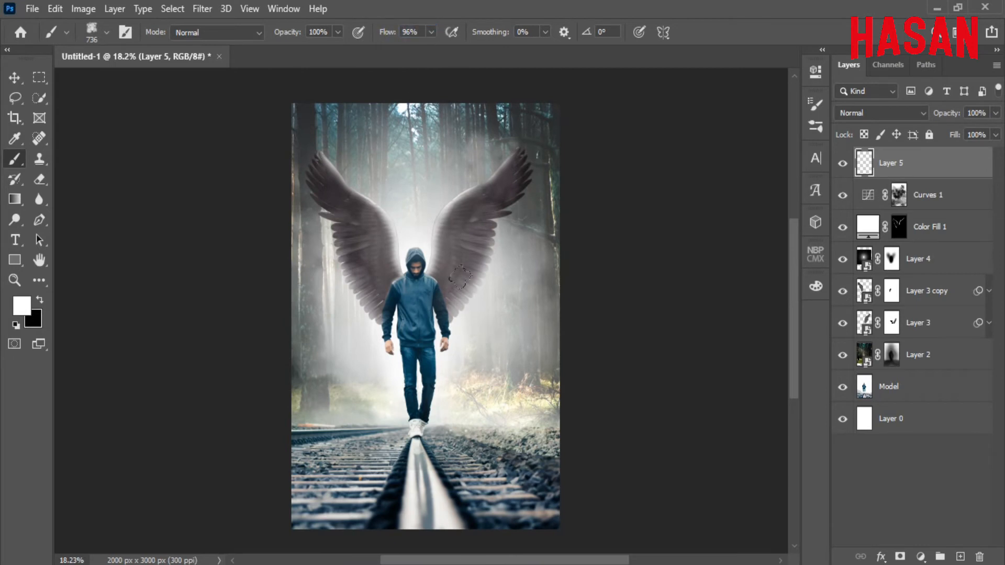
Try stamping dense white smoke beside the right wing on Layer 5 at 96% flow.
left_click(515, 282)
left_click(512, 298)
key("ctrl+z")
Stamp white smoke on Layer 5 around the right wing and right-hand forest at 60% flow.
type("60")
left_click(488, 331)
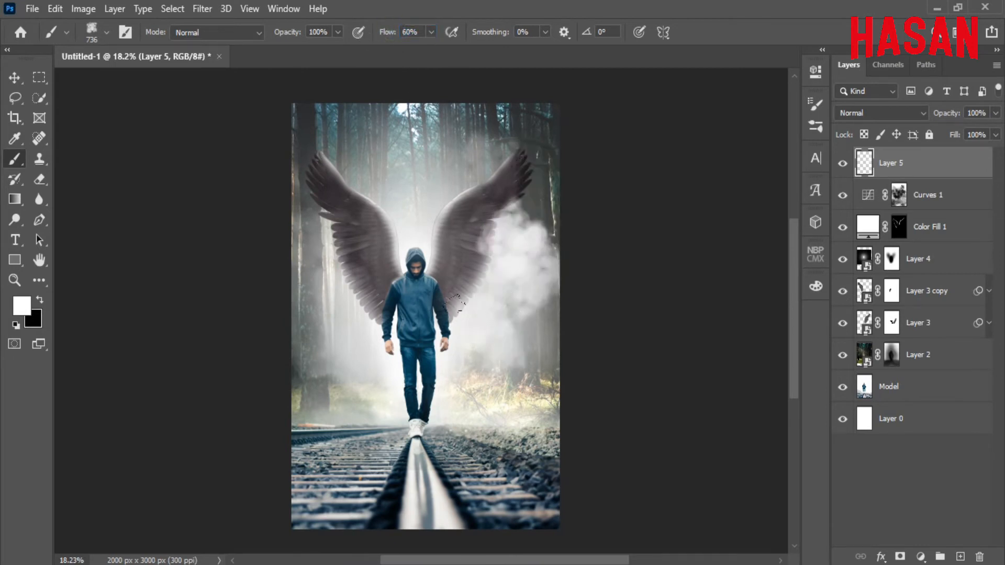
key("ctrl+z")
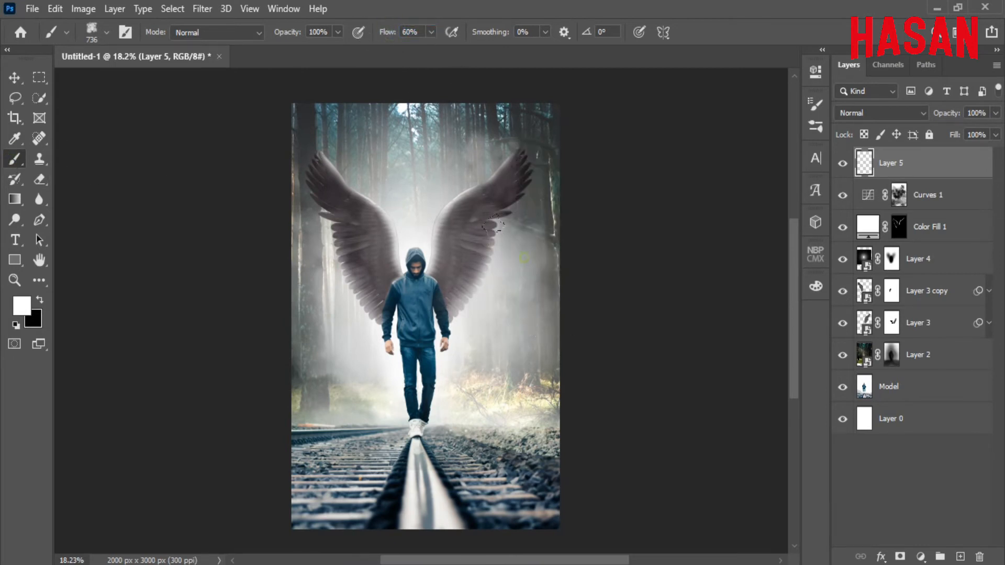
left_click(501, 350)
left_click(541, 229)
left_click(482, 286)
left_click(545, 318)
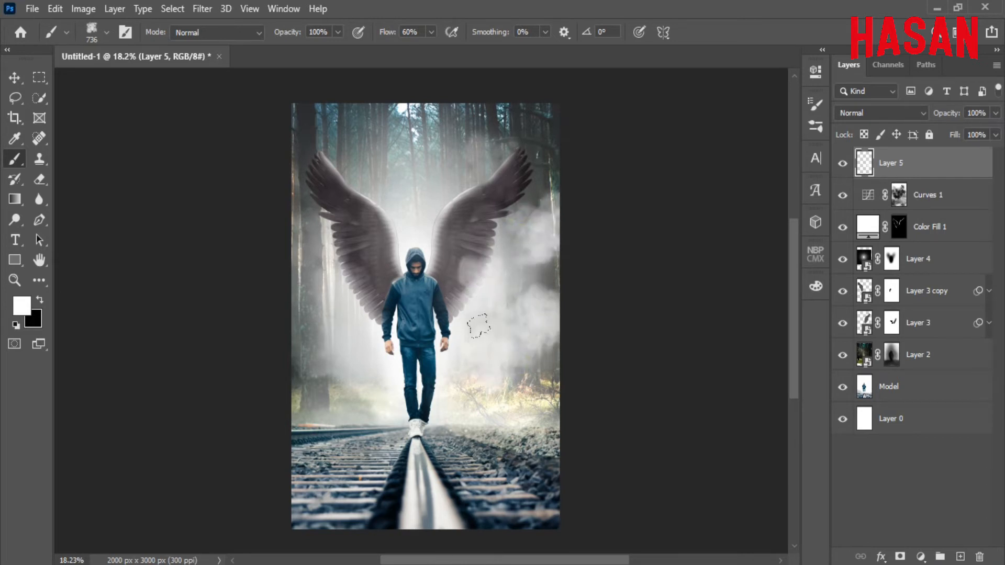
Stamp white smoke around the man's legs, over the left wing and along the left side of the forest on Layer 5.
left_click(455, 379)
left_click(352, 444)
left_click(321, 387)
left_click(325, 209)
left_click(332, 289)
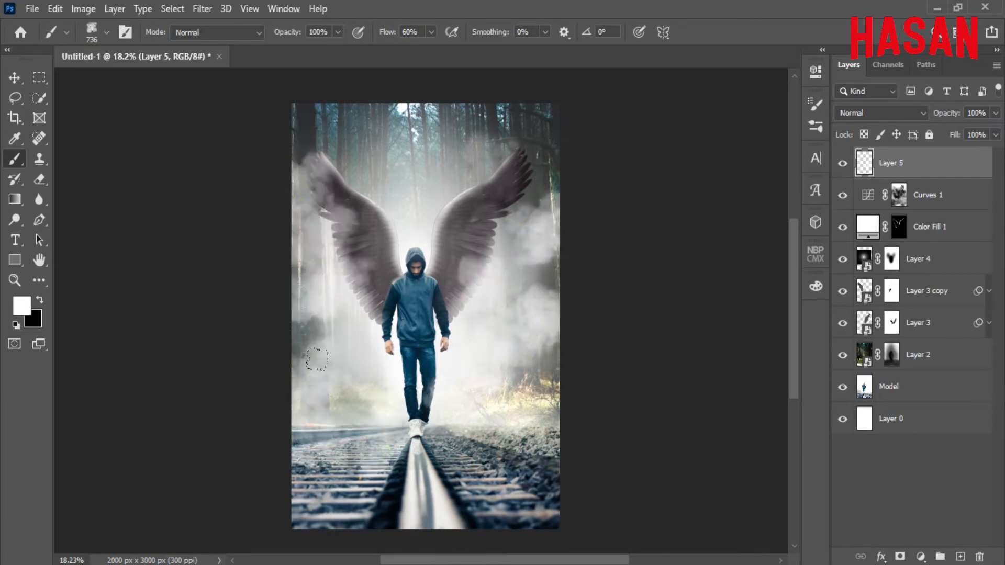
left_click(328, 330)
left_click(440, 345)
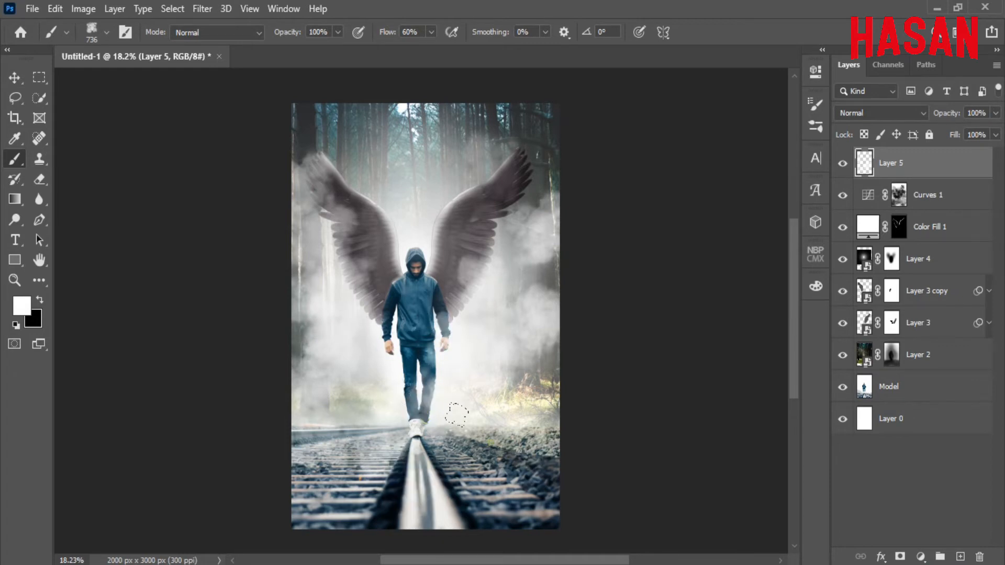
Stamp more white smoke over the ground right of the man's feet and set Layer 5's opacity to 20%.
left_click(471, 419)
left_click(461, 425)
left_click(527, 398)
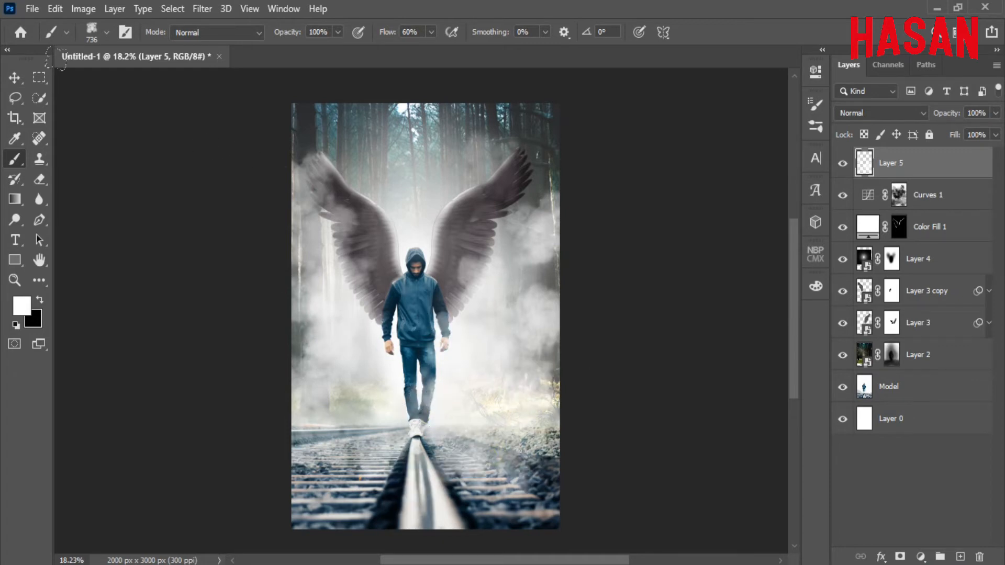
key("v")
left_click_drag(947, 113, 917, 118)
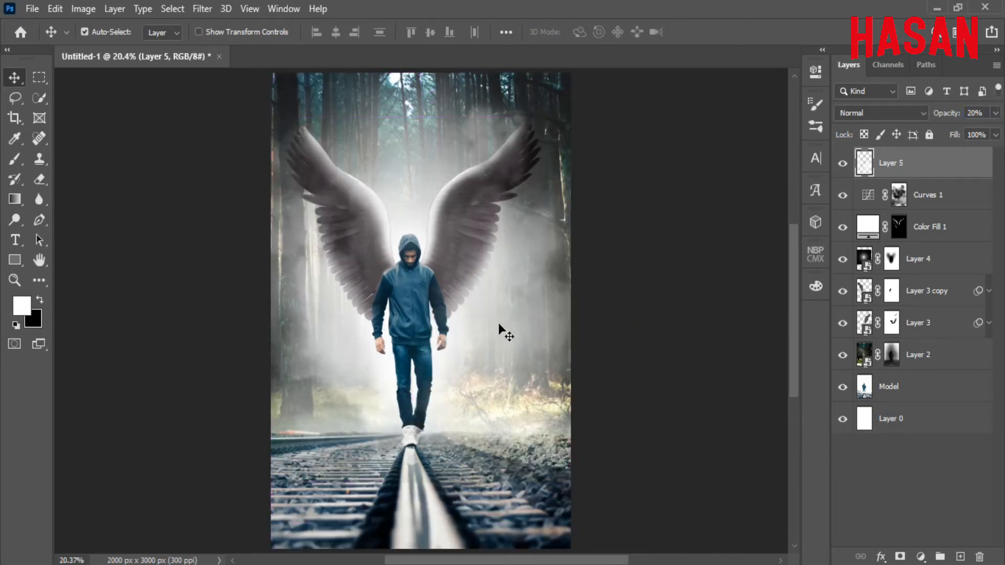
Bring the sparks photo person-919046_1920.jpg into the composite above Layer 5 and set its blend mode to Screen.
mouse_move(492, 563)
left_click(532, 503)
left_click_drag(462, 157, 886, 54)
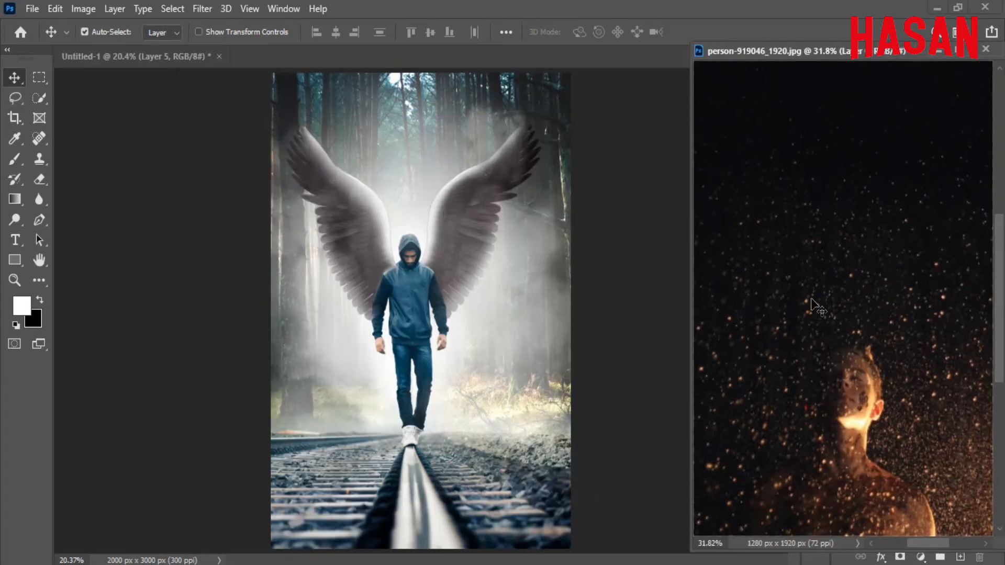
left_click_drag(815, 302, 597, 299)
left_click(939, 51)
left_click(922, 116)
left_click(868, 241)
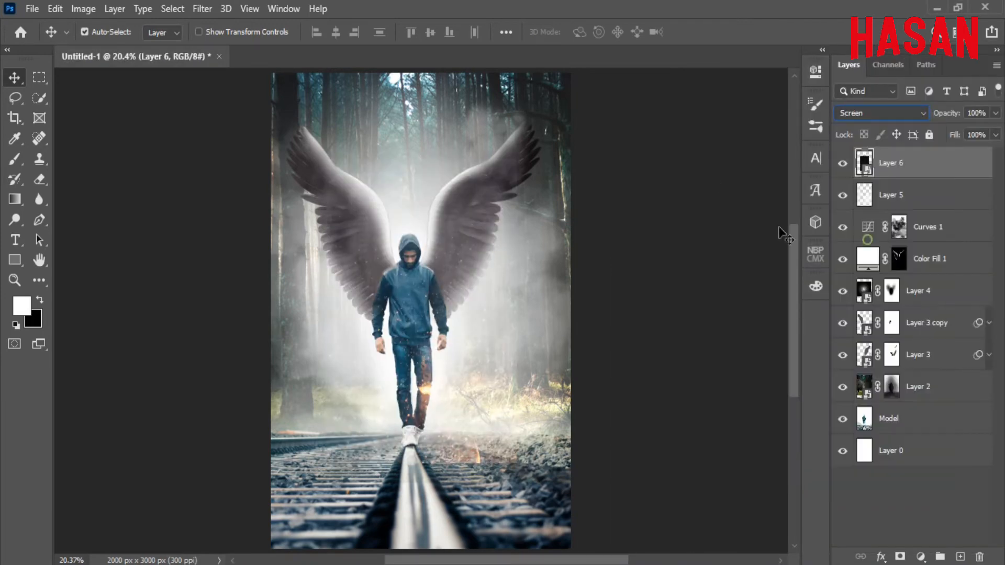
Scale the sparks layer to about 49.56%, rotate it about -13.78° and place it over the lower part of the scene.
key("ctrl+t")
left_click_drag(519, 317, 528, 438)
scroll(597, 410, "down", 3)
left_click_drag(517, 475, 610, 430)
left_click_drag(642, 369, 594, 314)
left_click_drag(589, 309, 566, 384)
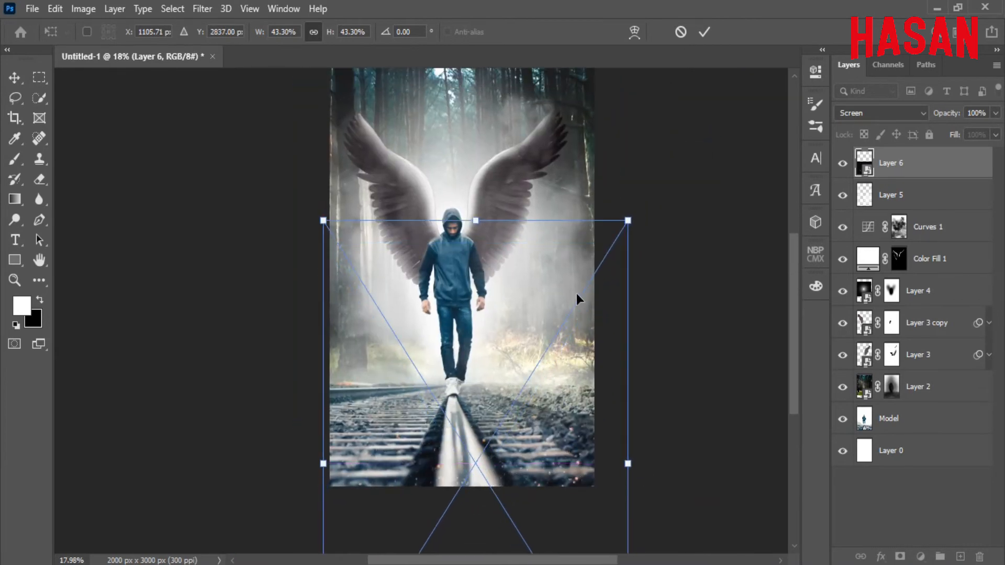
left_click_drag(548, 420, 548, 401)
left_click_drag(649, 261, 639, 187)
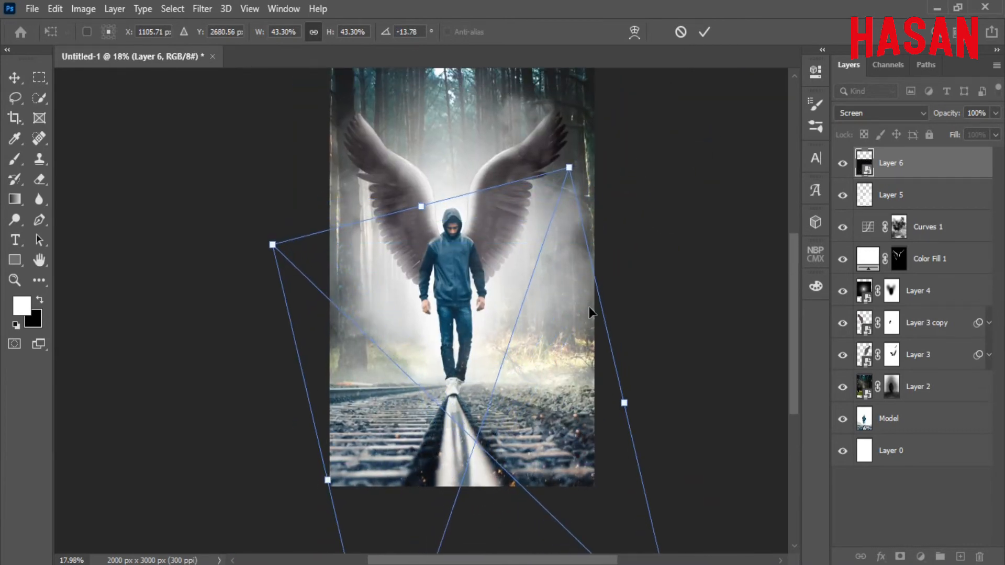
mouse_move(640, 408)
left_mouse_down()
mouse_move(649, 392)
mouse_move(630, 392)
left_mouse_up()
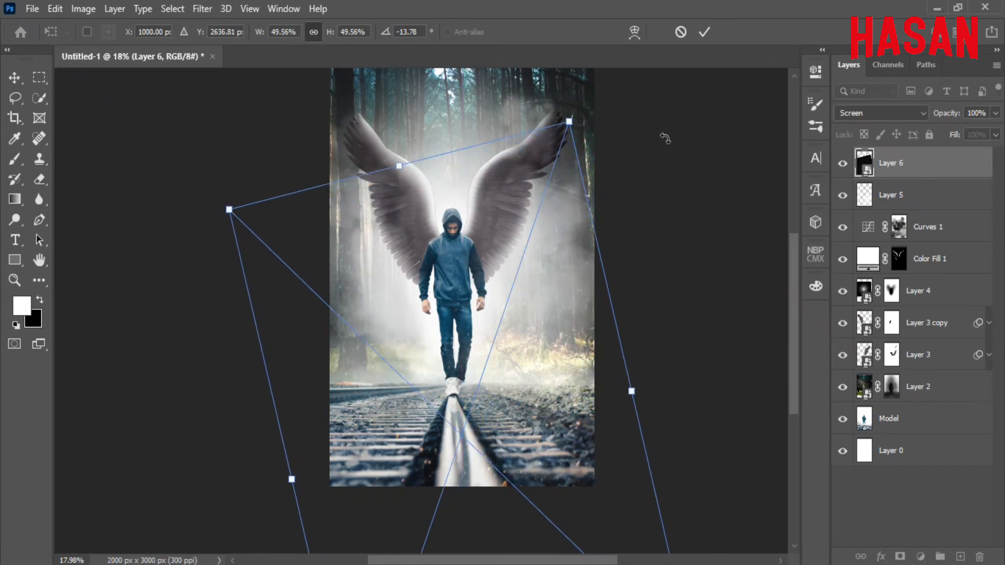
left_click(705, 32)
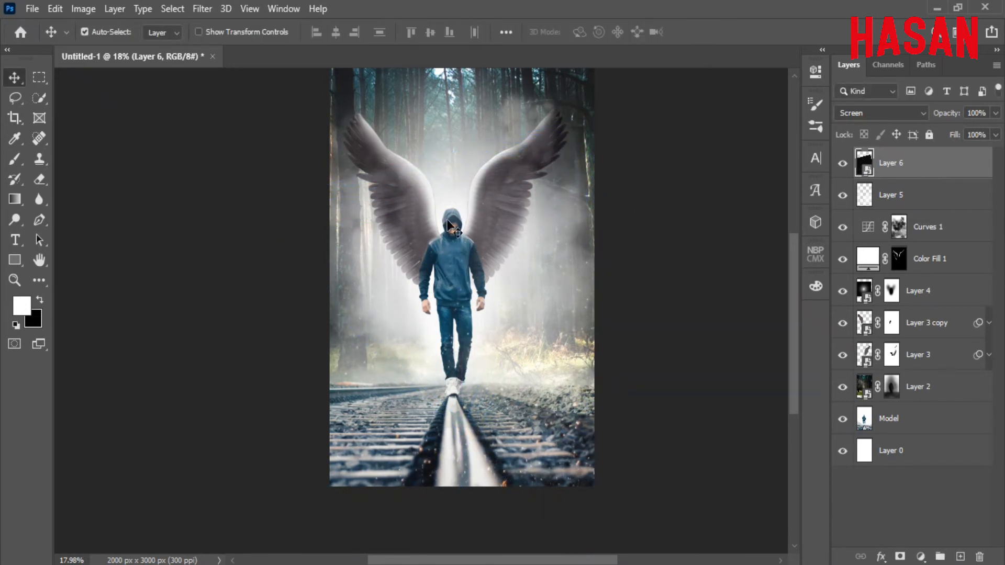
Apply a Gaussian Blur with a 5-pixel radius to the sparks layer.
left_click(199, 9)
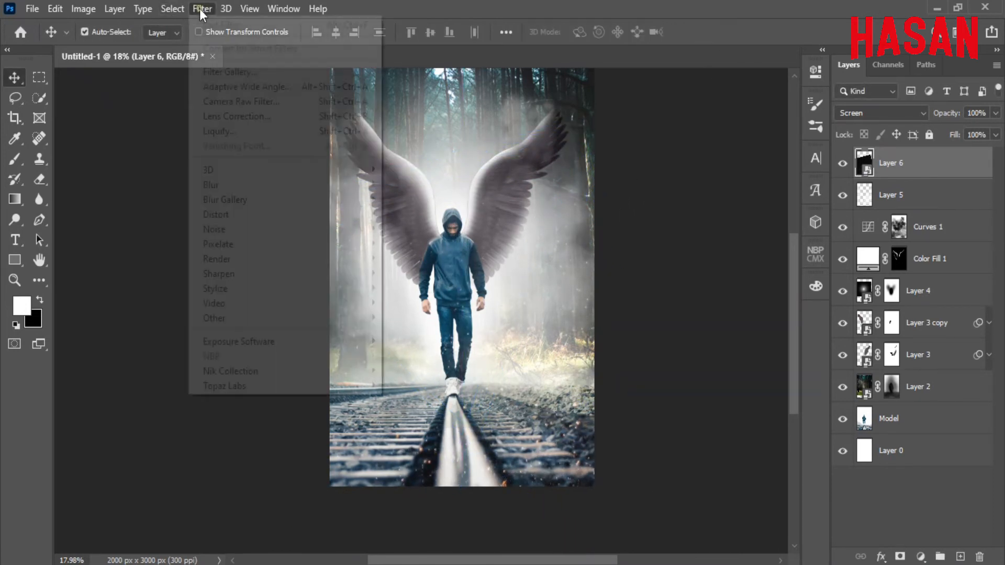
mouse_move(281, 181)
left_click(421, 251)
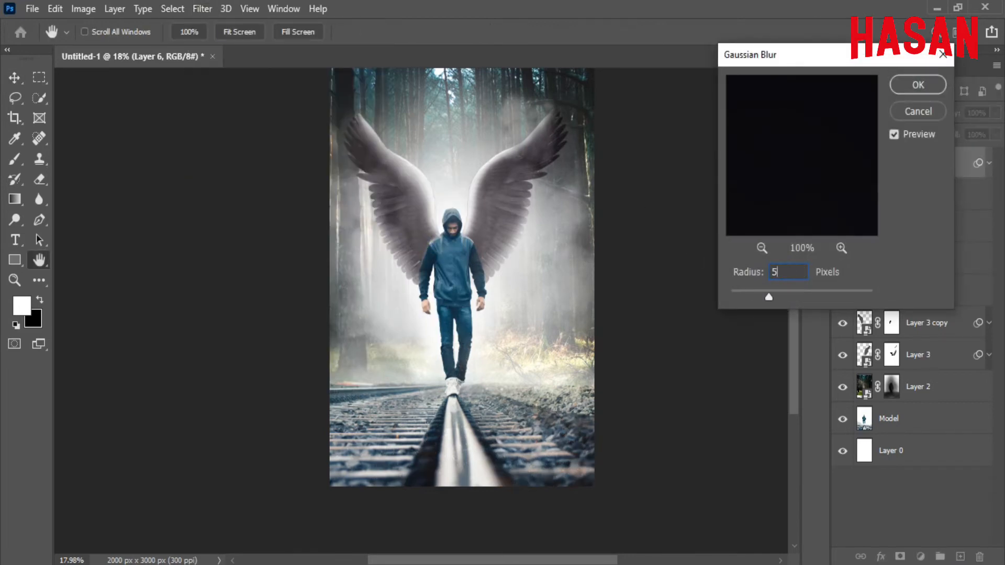
type("5")
left_click(918, 85)
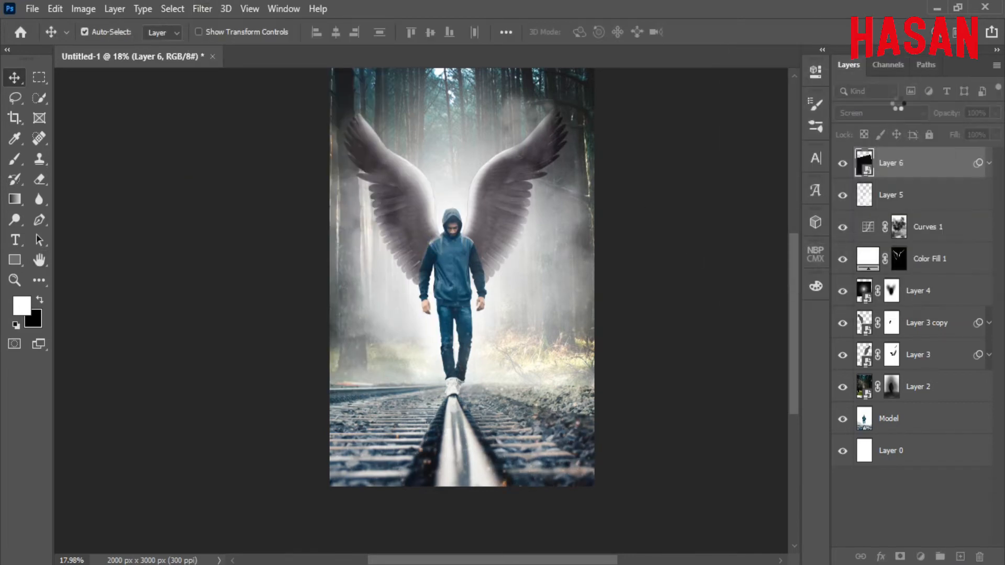
Desaturate the sparks layer with a Hue/Saturation adjustment, setting Saturation to -80.
right_click(932, 167)
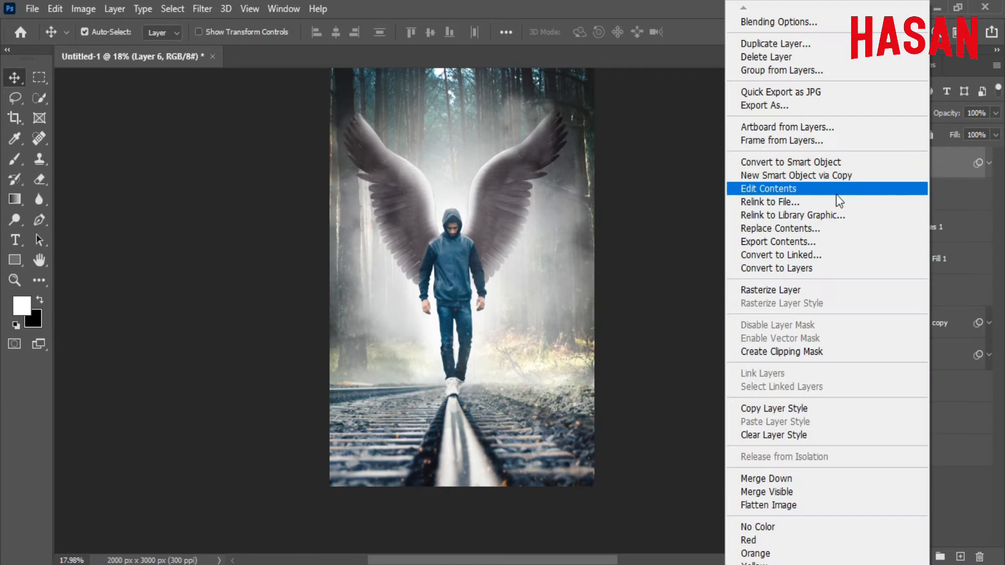
left_click(685, 2)
key("ctrl+plus")
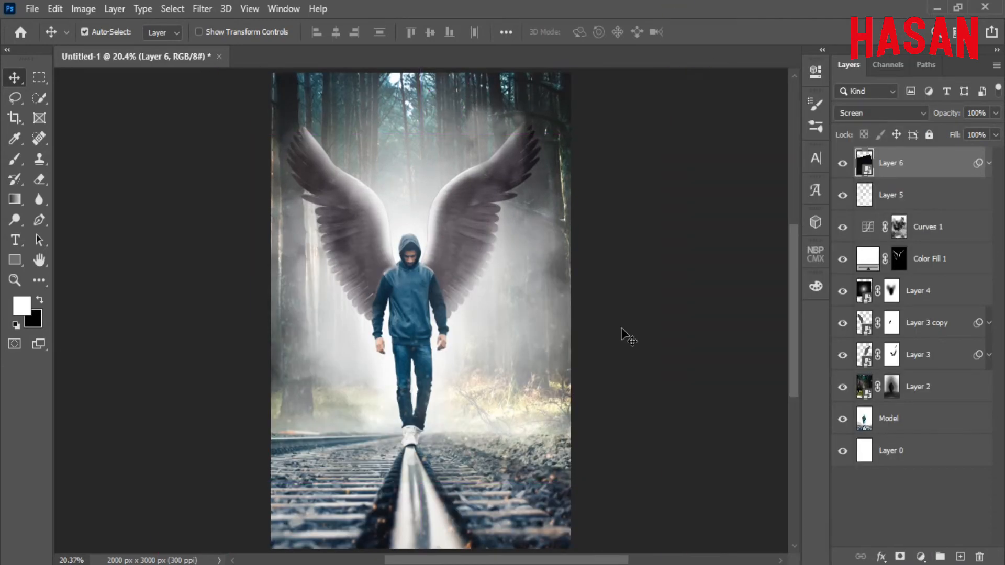
key("ctrl+u")
left_click_drag(736, 188, 677, 187)
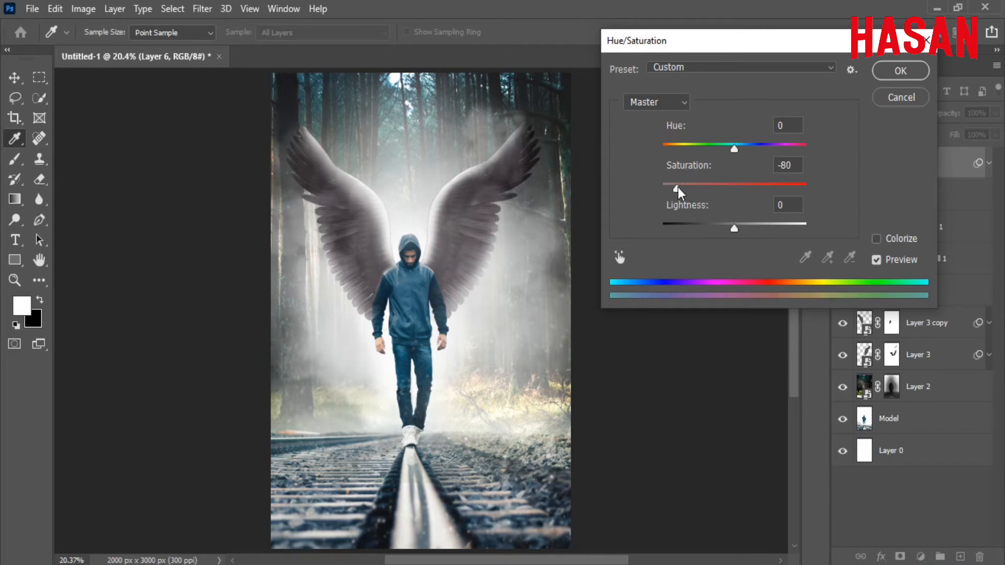
left_click(901, 71)
left_click(990, 165)
left_click(990, 164)
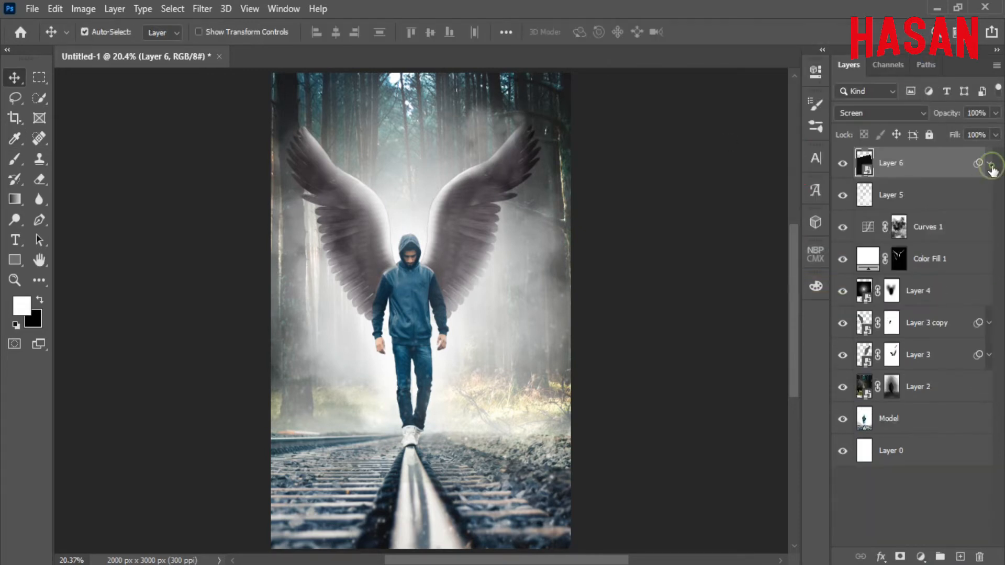
key("ctrl")
Add a Color Balance adjustment layer above Layer 6 and set its highlights to Cyan/Red -2 and Yellow/Blue +27.
left_click(922, 557)
left_click(929, 410)
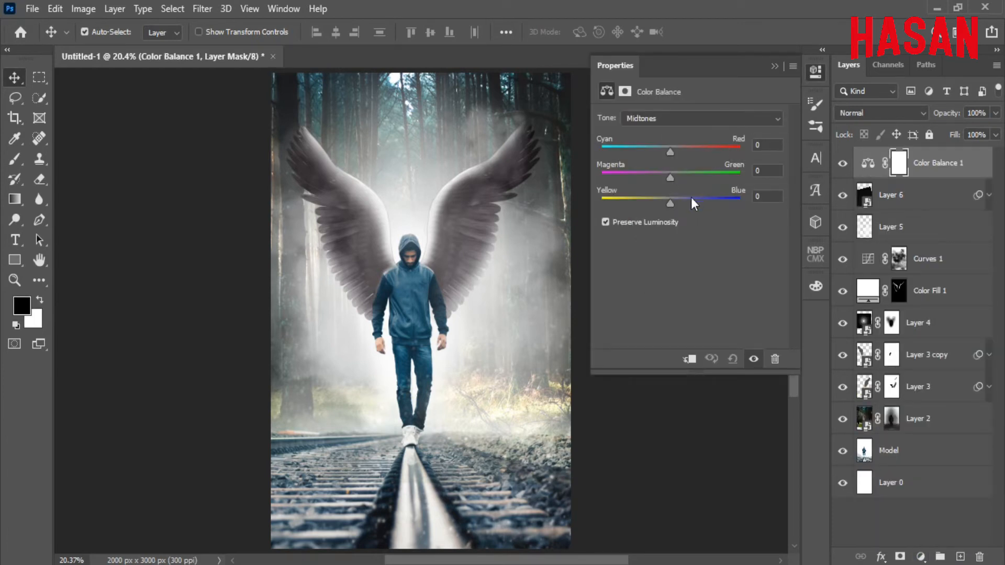
left_click_drag(692, 204, 693, 203)
mouse_move(671, 151)
left_mouse_down()
mouse_move(655, 152)
mouse_move(674, 177)
mouse_move(669, 153)
left_mouse_up()
left_click(725, 119)
left_click(718, 154)
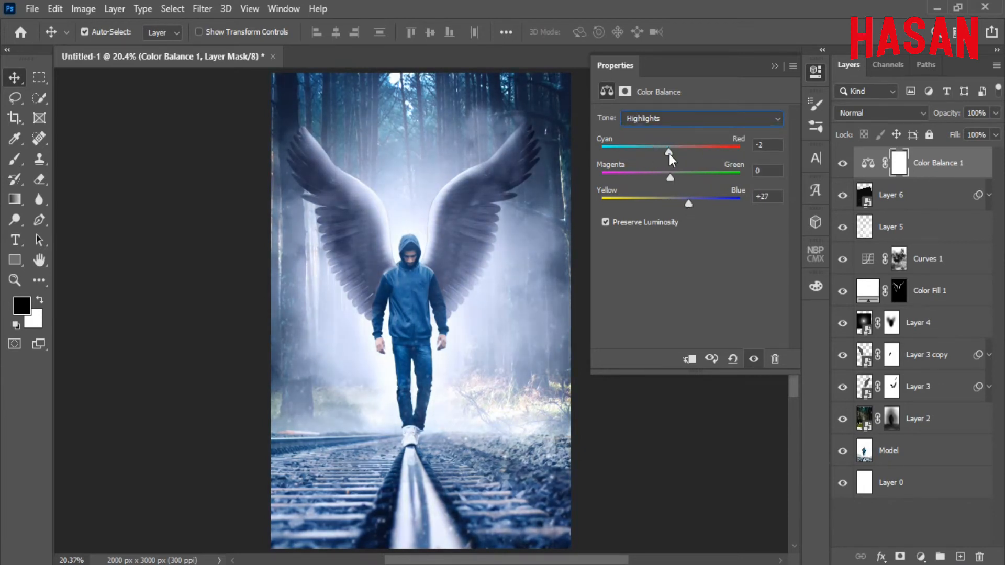
Set the Color Balance shadows to Cyan/Red -11, Magenta/Green +5 and Yellow/Blue +2, and compare the image with and without the adjustment.
left_click(681, 119)
left_click(675, 128)
left_click_drag(659, 153, 664, 154)
left_click_drag(666, 202, 673, 175)
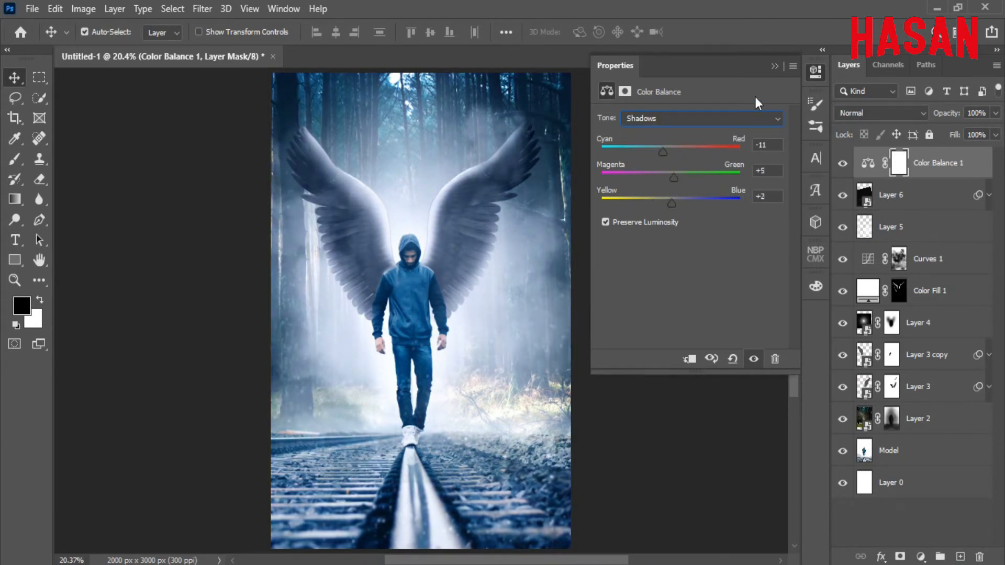
left_click(775, 67)
left_click(844, 165)
left_click(844, 167)
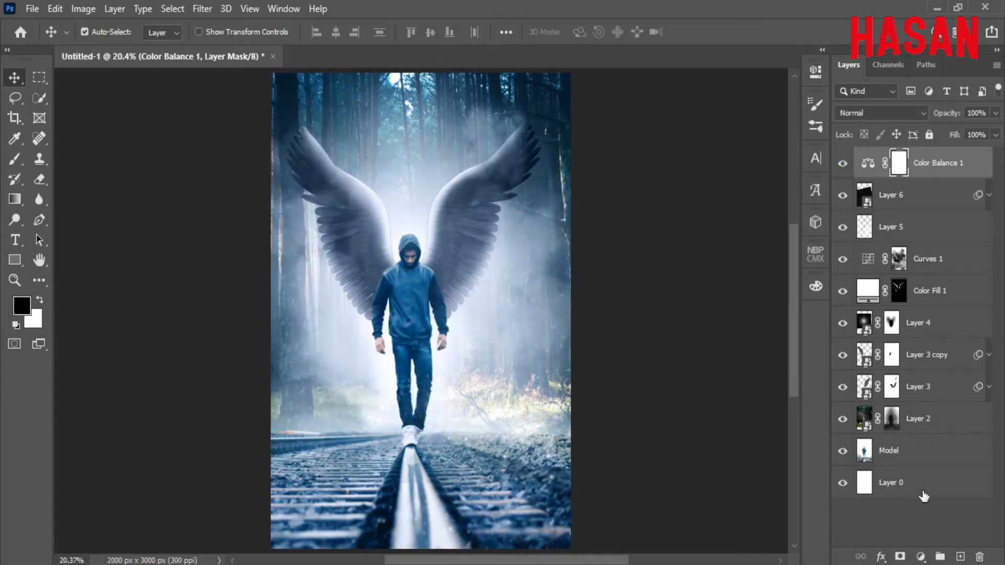
Add a Color Lookup adjustment layer using The Irishman.cube and reduce its opacity to 30%.
left_click(920, 557)
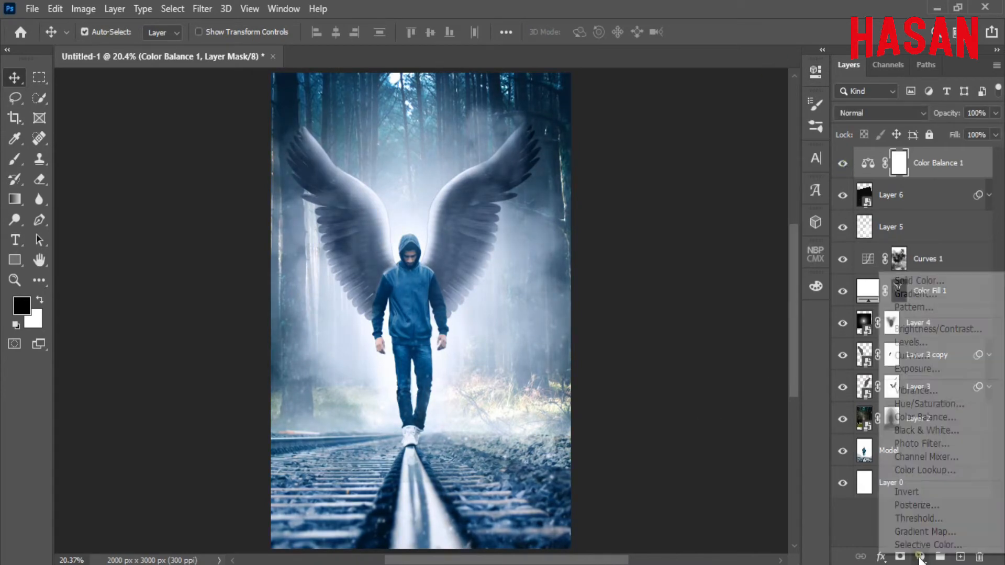
left_click(929, 469)
left_click(732, 119)
scroll(733, 277, "down", 16)
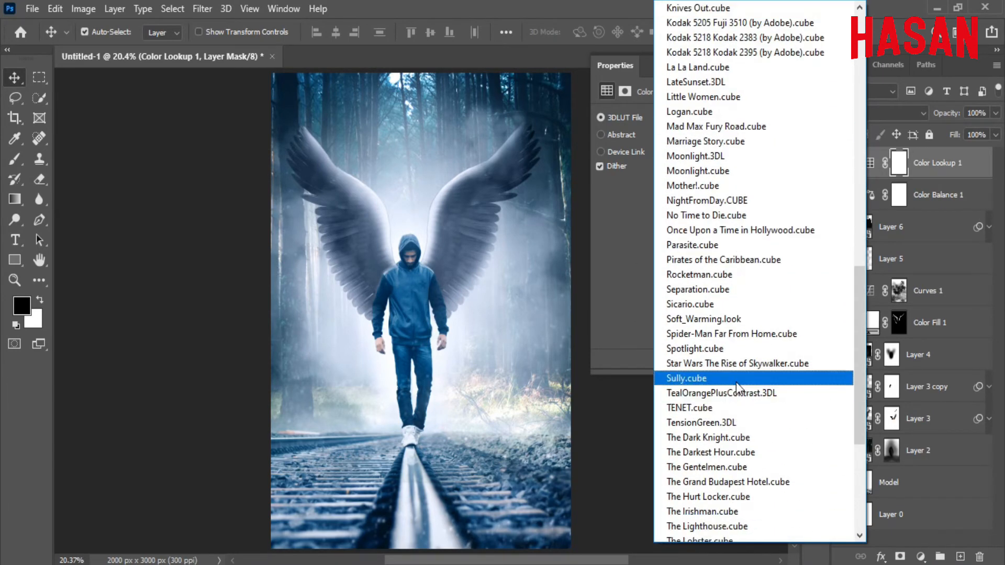
scroll(733, 398, "down", 1)
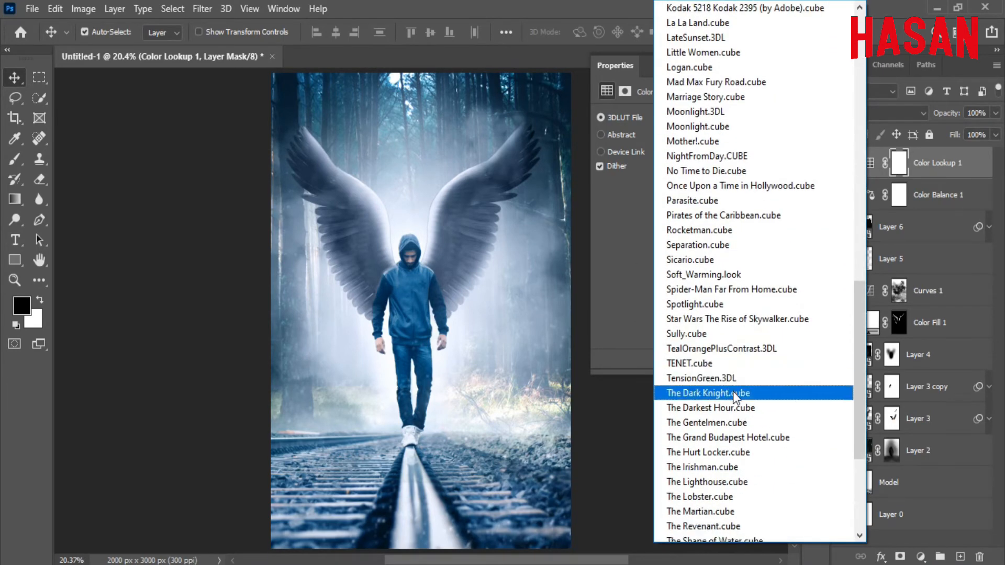
left_click(735, 467)
left_click_drag(947, 118, 906, 118)
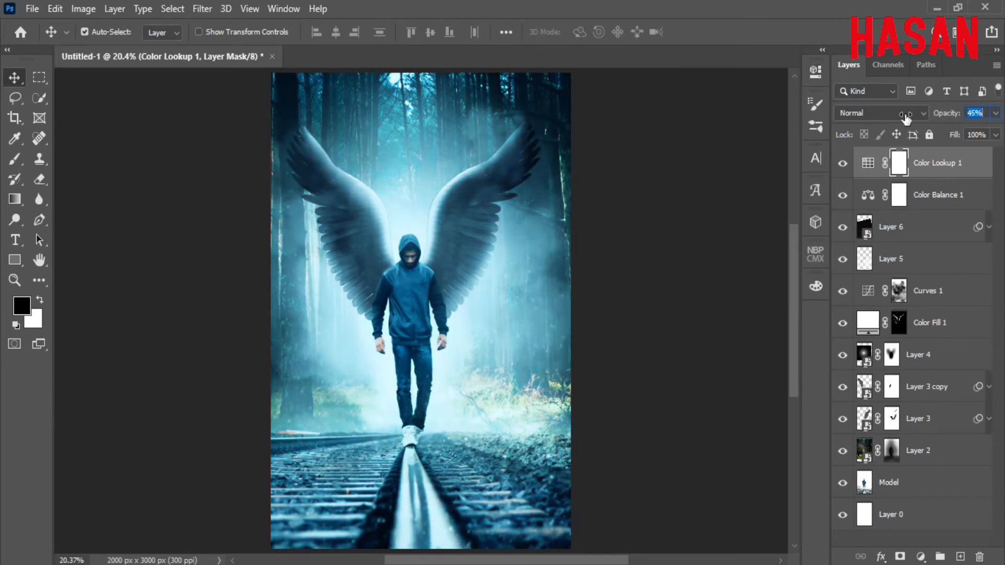
left_click(842, 164)
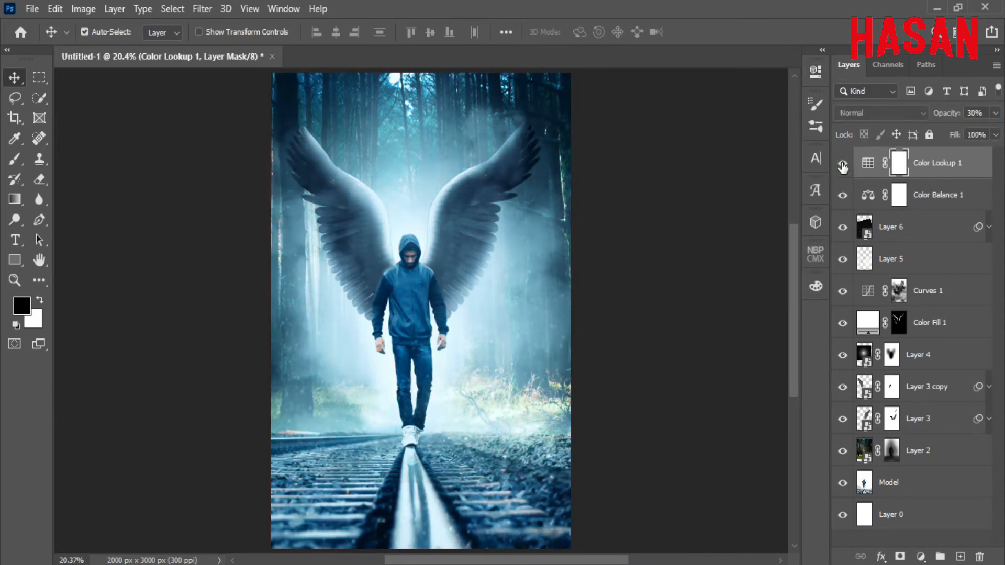
Add a Photo Filter adjustment layer with a cool-toned filter, set its opacity to 50% and compare the image with and without it.
left_click(921, 557)
left_click(922, 452)
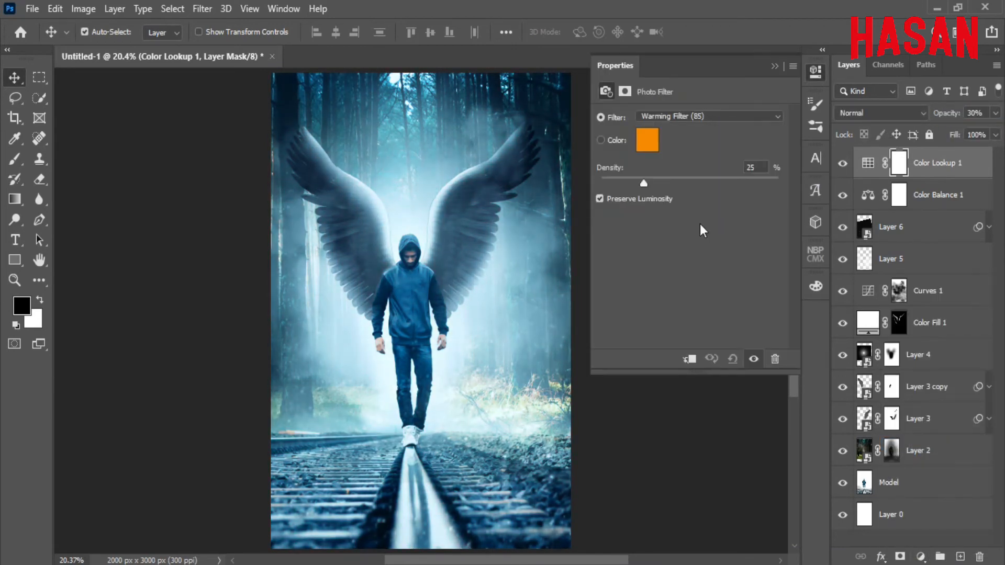
left_click(727, 116)
left_click(692, 254)
left_click(835, 152)
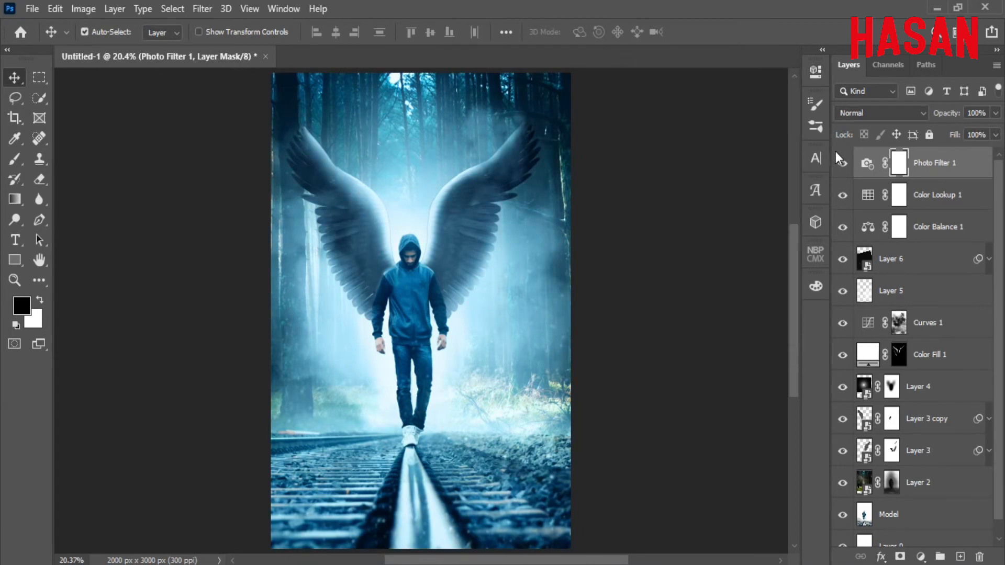
left_click_drag(943, 115, 910, 128)
left_click(842, 165)
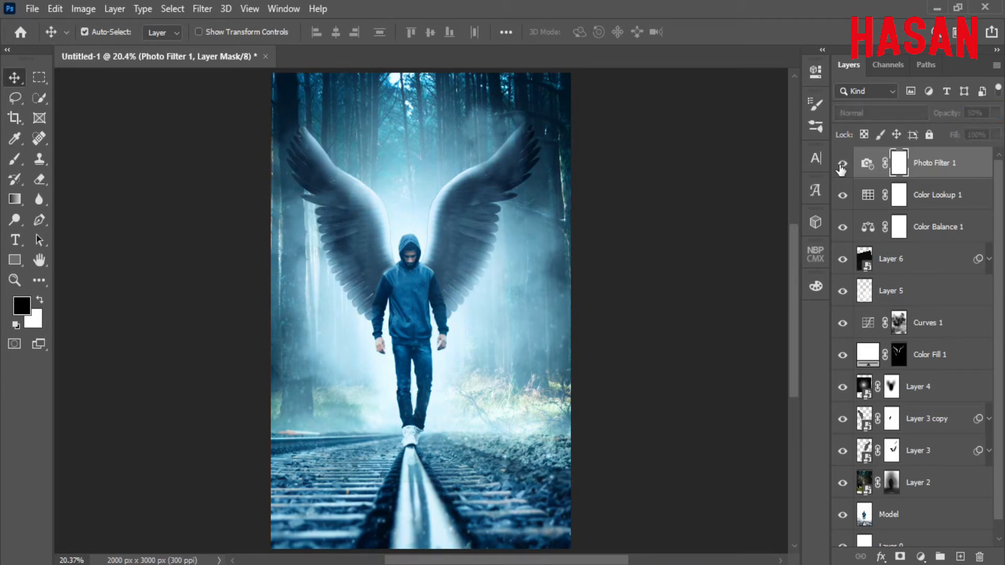
left_click(843, 165)
Add a Curves adjustment layer on top and set its Blue channel's black point output to 13 and white point output to 231.
left_click(920, 556)
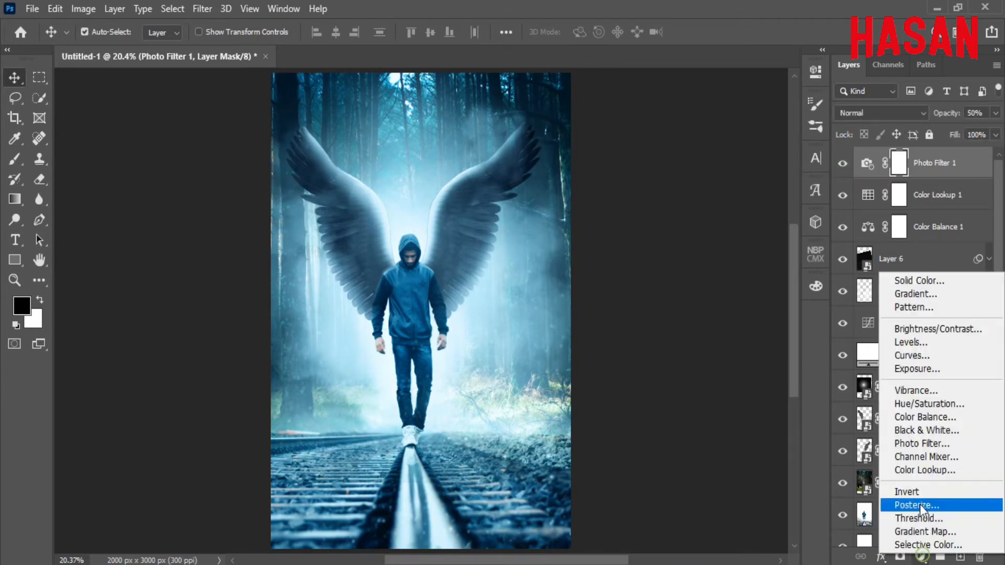
left_click(910, 355)
left_click(724, 140)
left_click(707, 190)
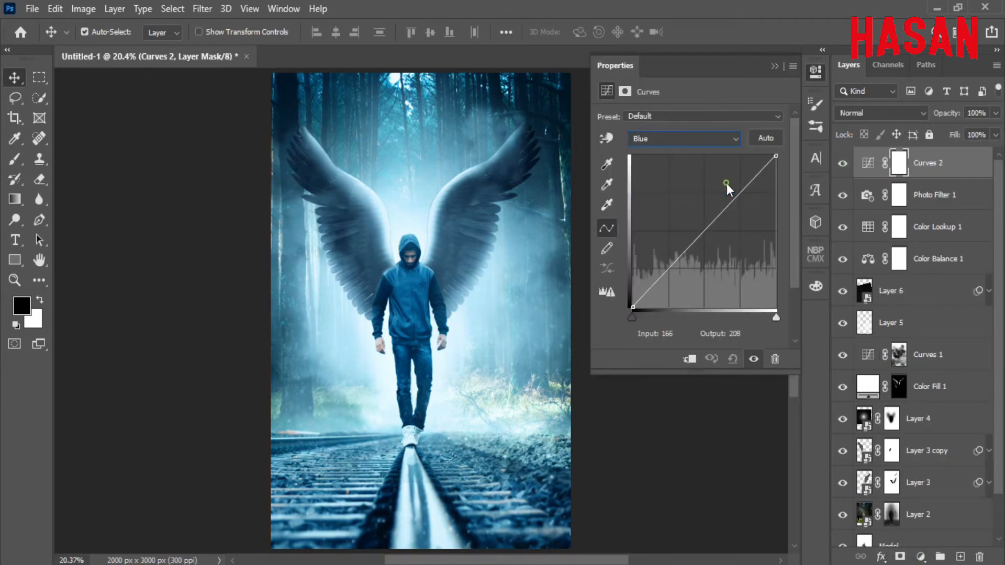
left_click_drag(775, 159, 778, 170)
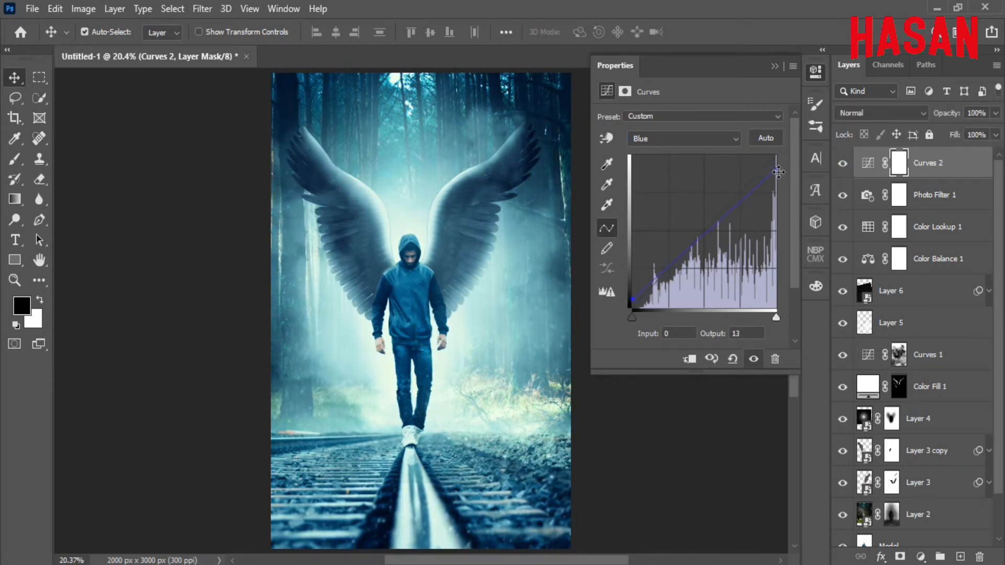
left_click_drag(776, 170, 778, 192)
left_click_drag(787, 152, 753, 156)
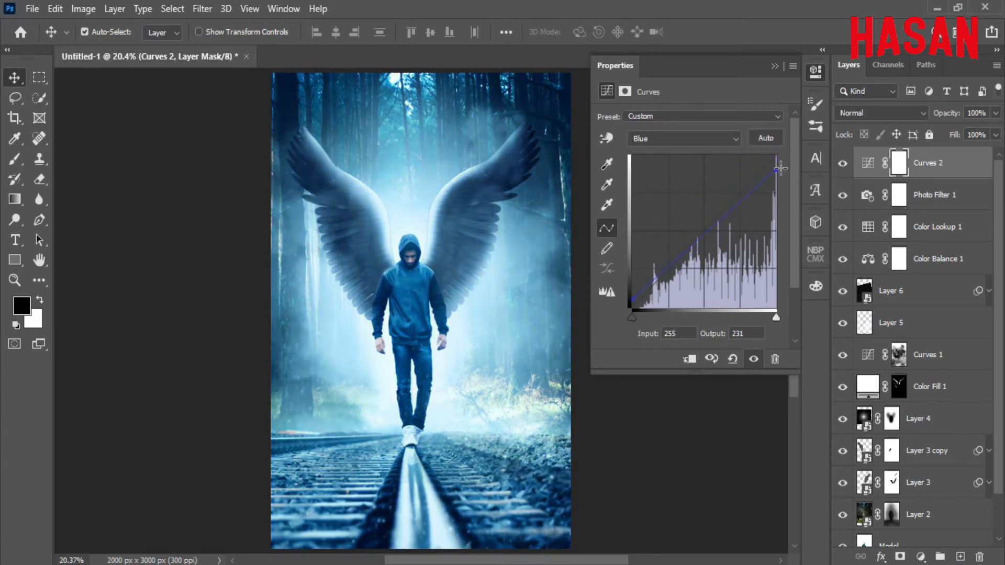
Move the Green channel's white point to input 243 in Curves 2 and pull the black point slightly inward.
left_click(732, 140)
left_click(730, 166)
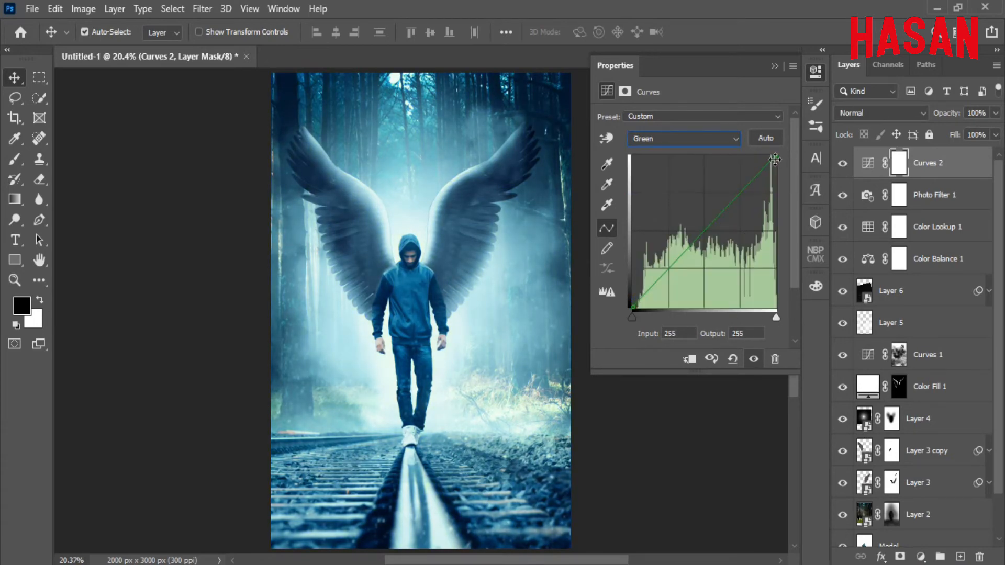
left_click_drag(775, 156, 770, 152)
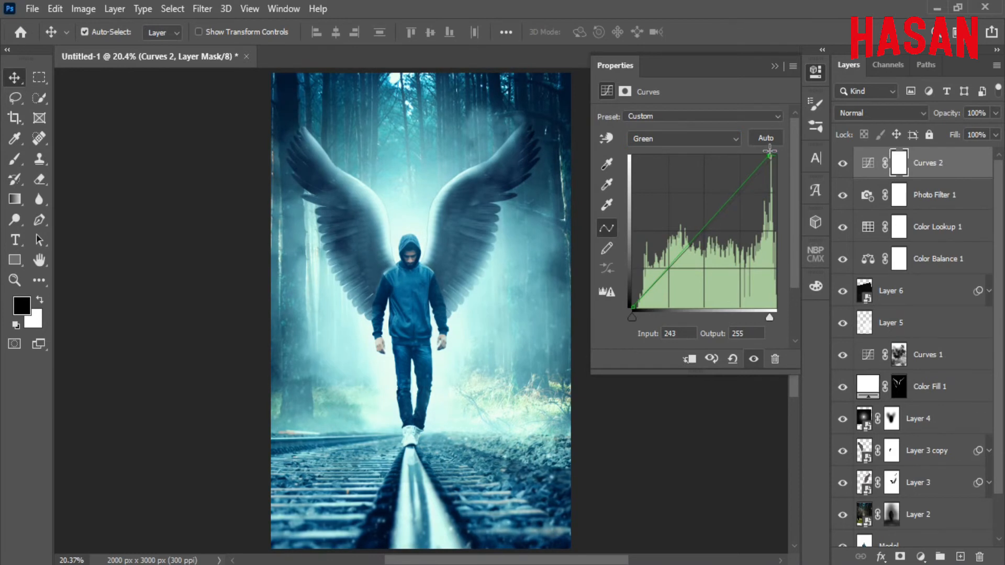
left_click_drag(632, 317, 639, 316)
Darken the RGB midtones in Curves 2 with a point at input 121, output 112, and lower the adjustment layer's opacity.
left_click(731, 138)
left_click(731, 136)
left_click_drag(702, 233, 701, 240)
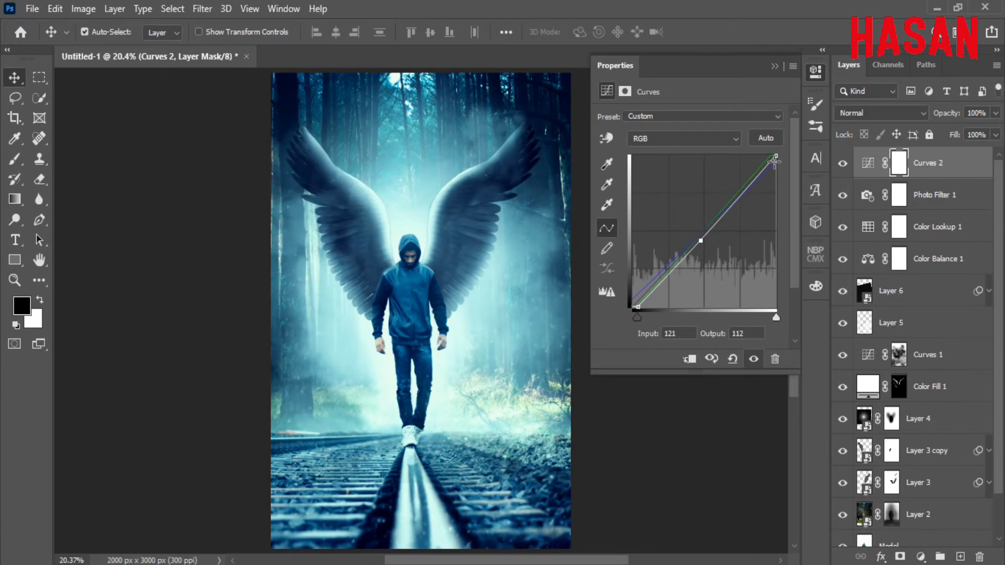
left_click_drag(776, 156, 774, 151)
left_click(842, 164)
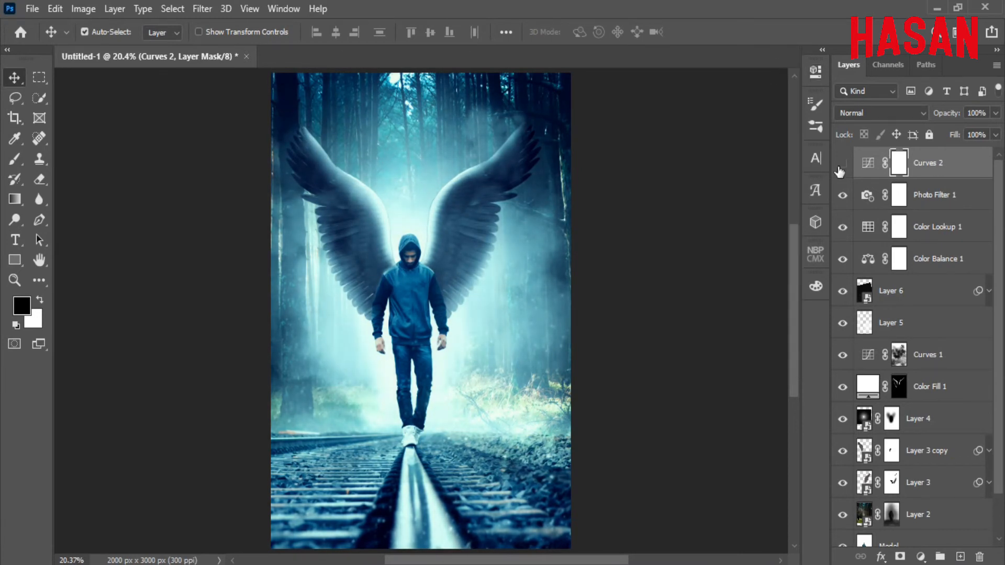
left_click(842, 165)
left_click_drag(945, 113, 923, 121)
Add a new layer above Curves 2 with white as the foreground colour and convert the layer to a Smart Object.
left_click(960, 556)
key("x")
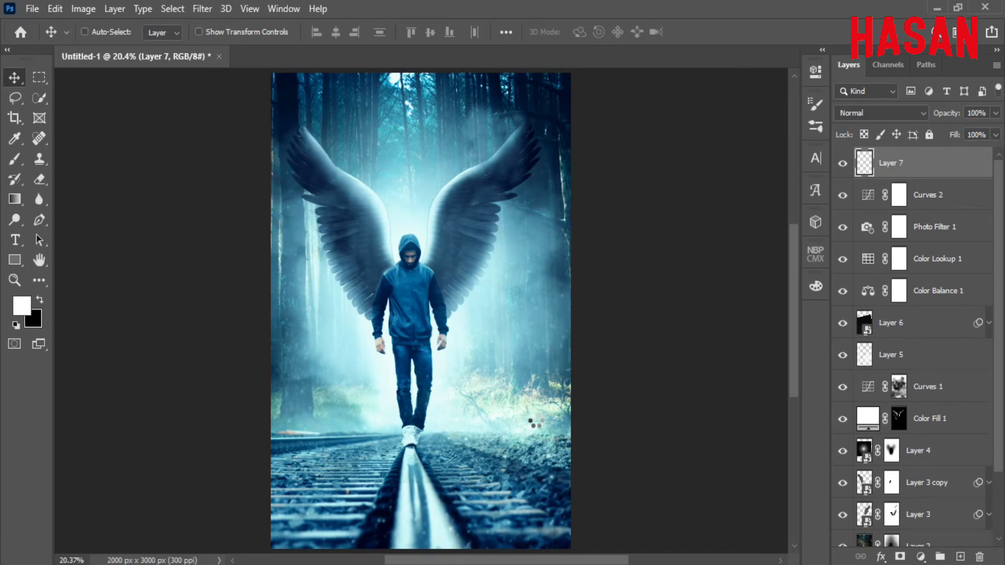
right_click(948, 165)
left_click(834, 215)
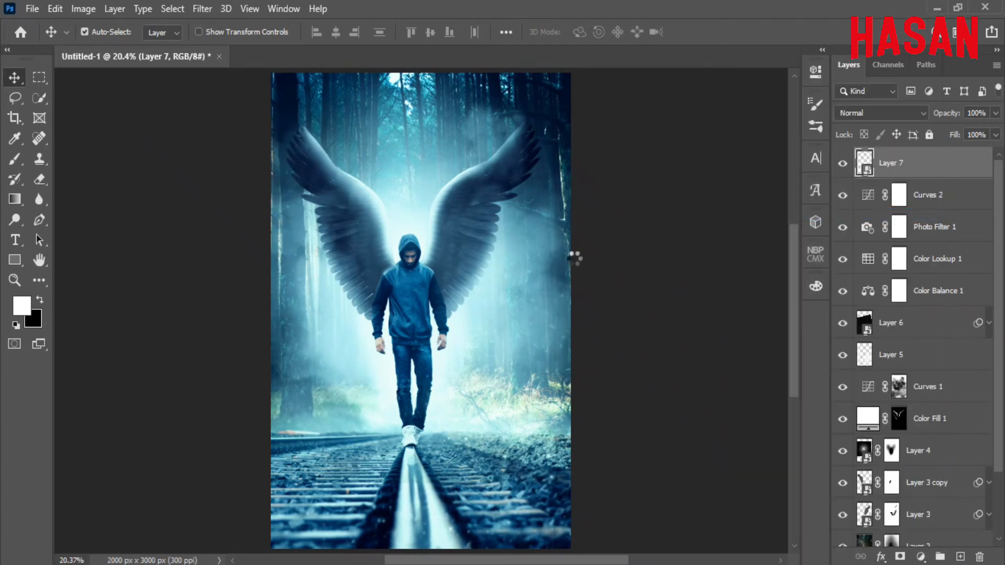
Open Layer 7 in the Camera Raw Filter and set Temperature -12, Tint -8, Exposure -0.10, Contrast +13, Highlights -34, Shadows -27, Whites +6, Blacks -11.
left_click(202, 8)
left_click(225, 96)
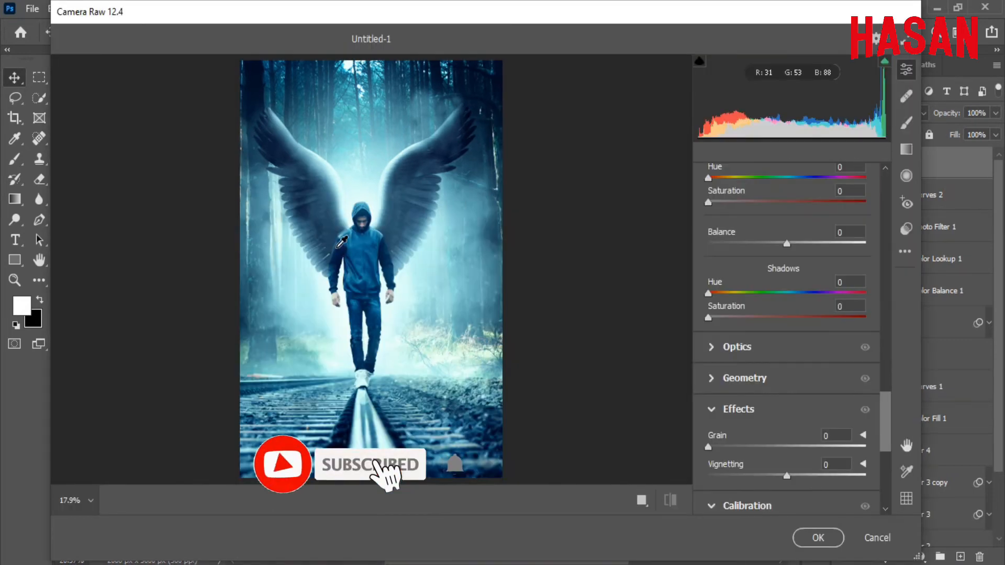
left_click_drag(885, 407, 880, 173)
left_click_drag(786, 300, 780, 328)
left_click_drag(887, 188, 887, 205)
left_click_drag(786, 259, 783, 378)
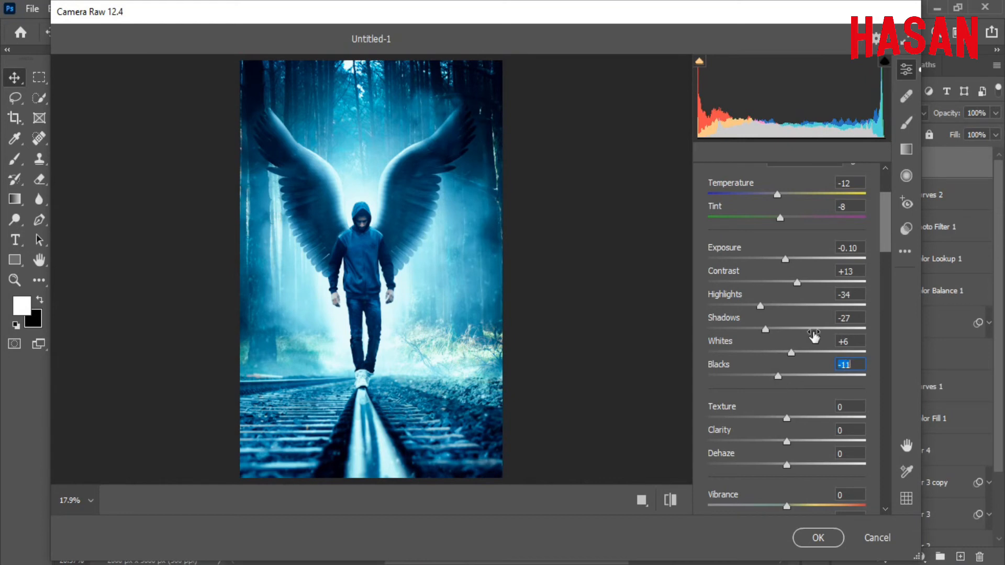
Set Texture to +10, Clarity to +18, Dehaze to +7, Vibrance to +10 and Saturation to -3.
scroll(886, 225, "down", 3)
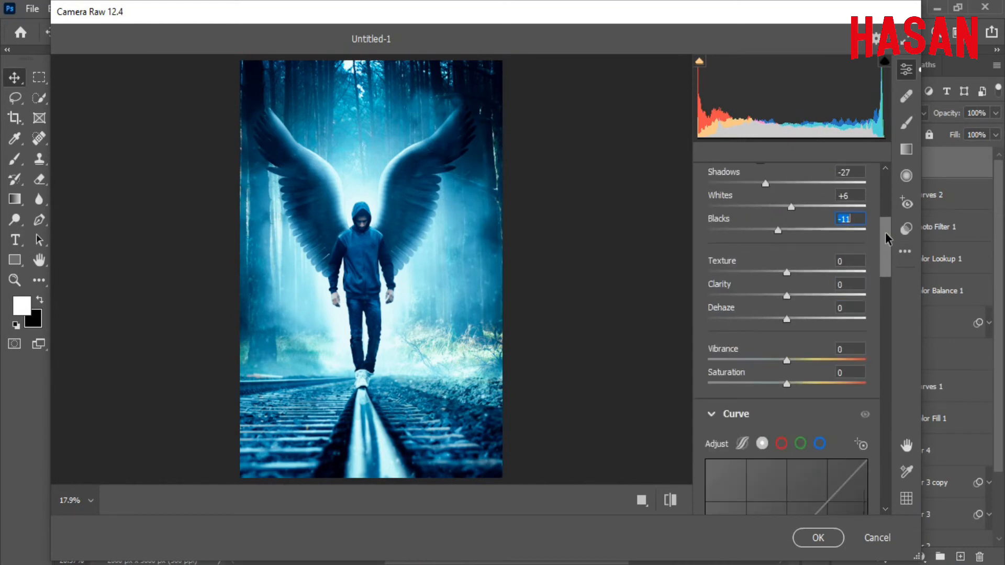
left_click_drag(788, 272, 793, 320)
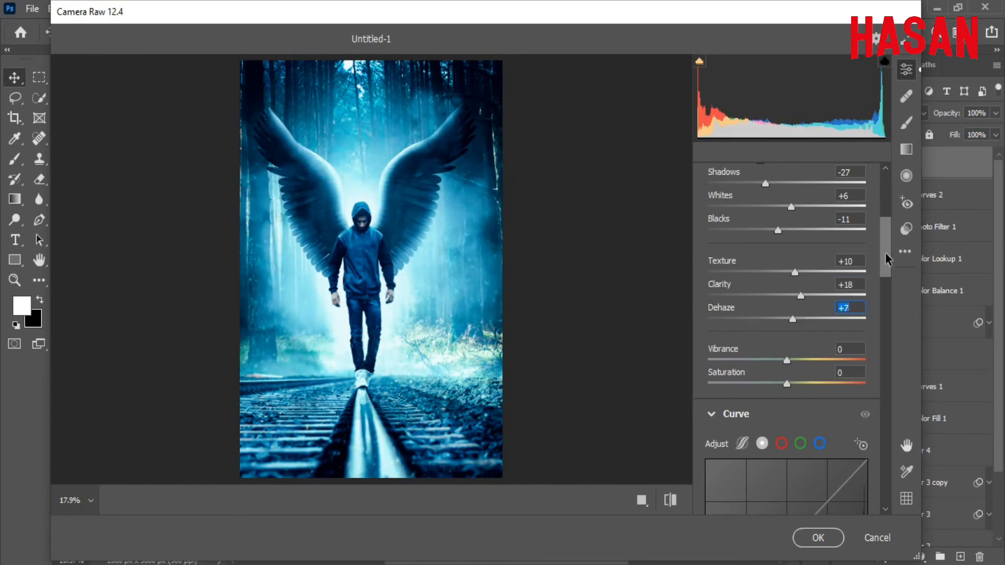
scroll(884, 252, "down", 5)
left_click_drag(787, 232, 783, 257)
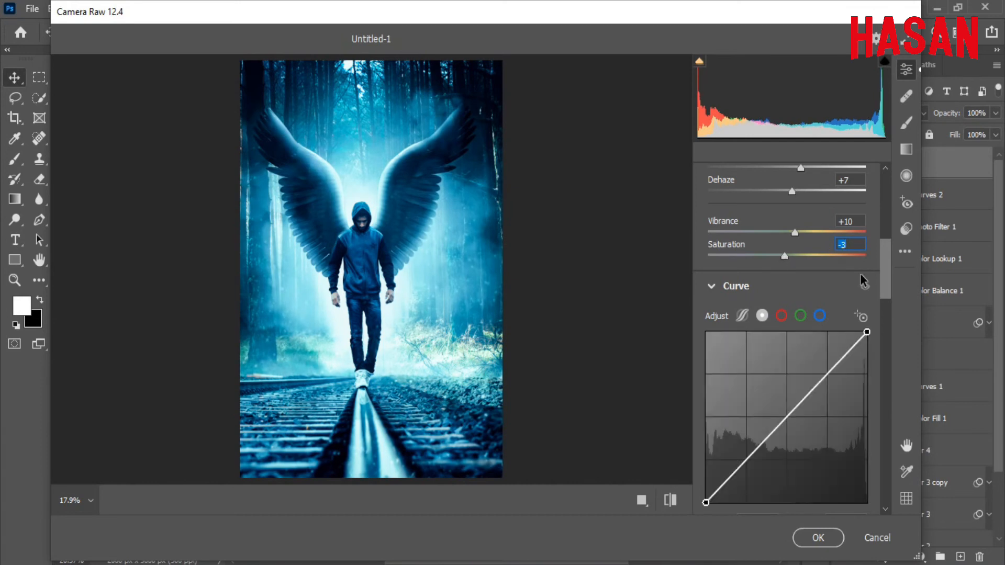
Adjust the parametric curve with Highlights -9, Lights +2, Darks -2 and Shadows +2.
left_click_drag(885, 249, 885, 268)
left_click(747, 186)
scroll(884, 282, "down", 2)
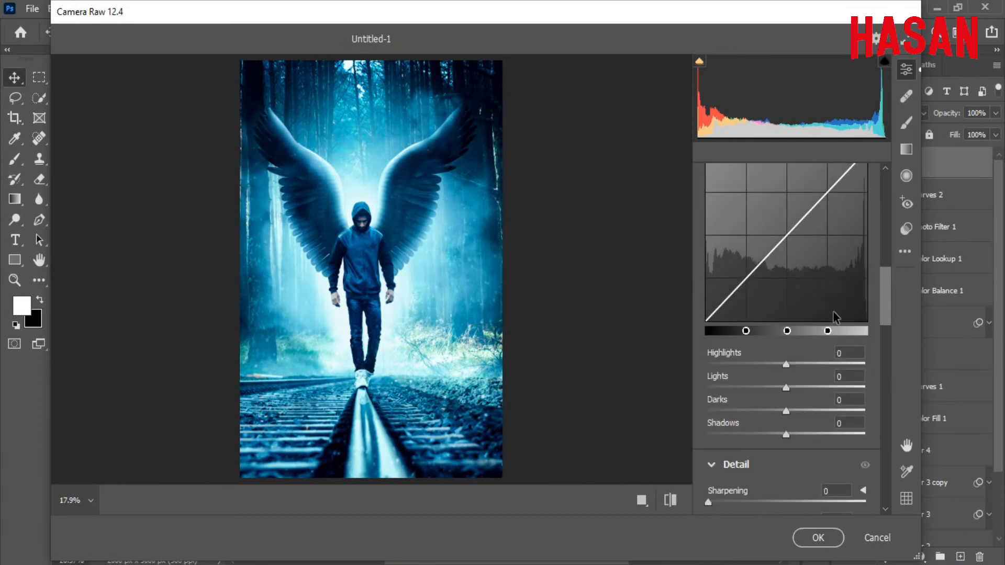
left_click_drag(783, 364, 790, 436)
Raise the black point of the Blue channel curve slightly and lower its white point output to 242.
scroll(851, 392, "up", 2)
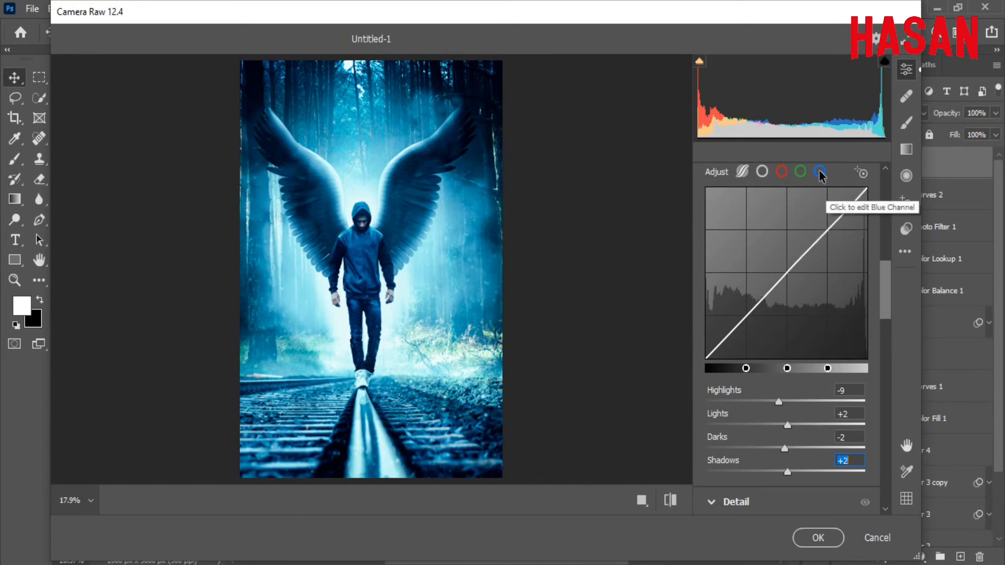
left_click(819, 171)
left_click(706, 360)
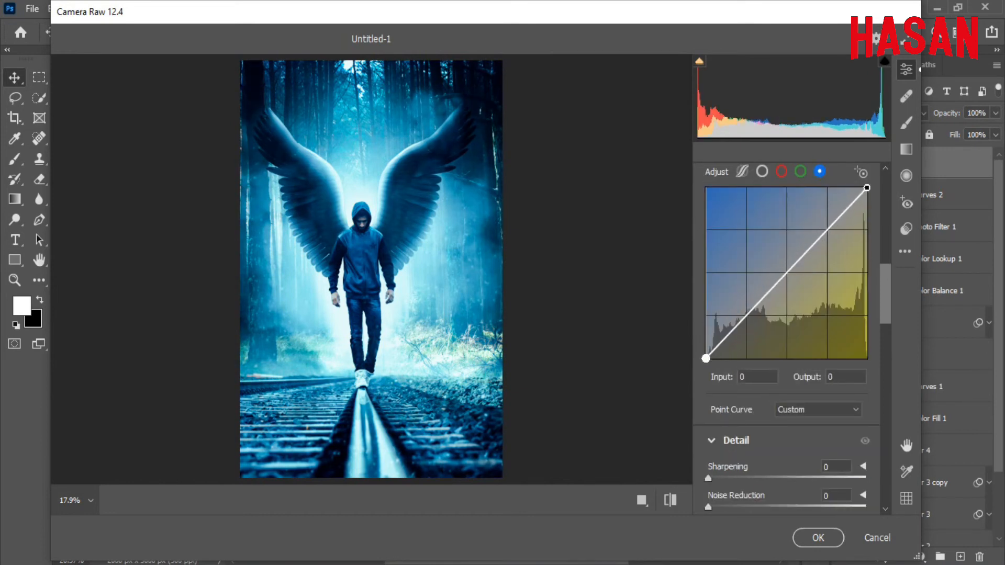
key("Up")
key("Up")
key("Up")
key("Up")
key("Up")
key("Up")
key("Up")
key("Up")
key("Up")
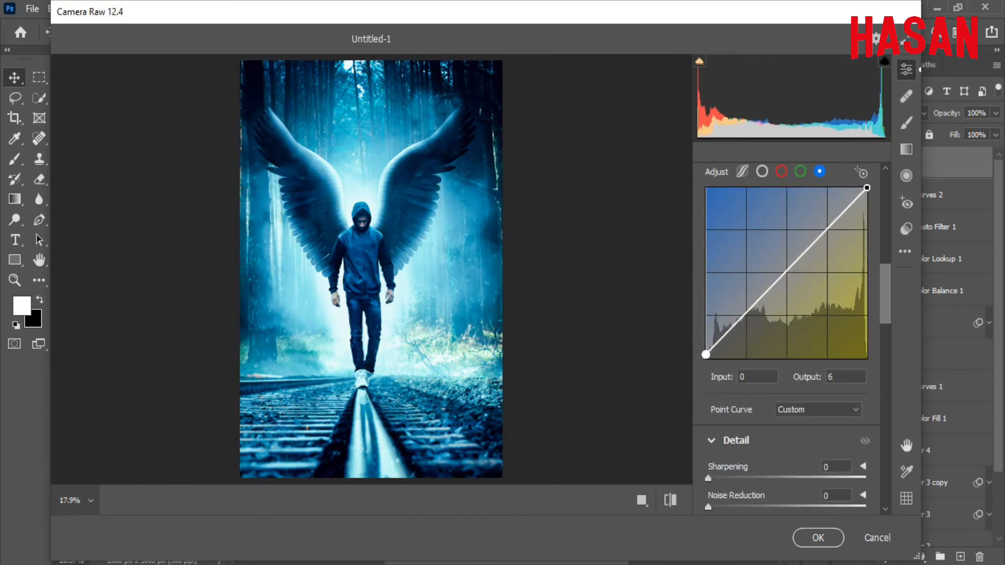
mouse_move(868, 187)
left_mouse_down()
mouse_move(868, 206)
mouse_move(867, 196)
left_mouse_up()
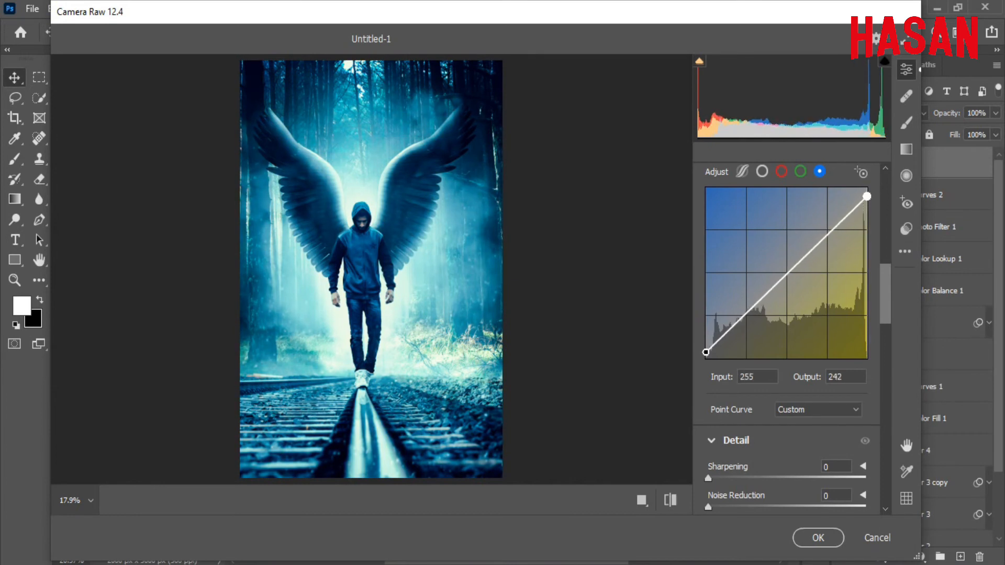
Set the Detail values to Sharpening 7, Noise Reduction 40 and Color Noise Reduction 40.
left_click_drag(884, 268, 884, 309)
left_click_drag(710, 239, 766, 269)
left_click(770, 297)
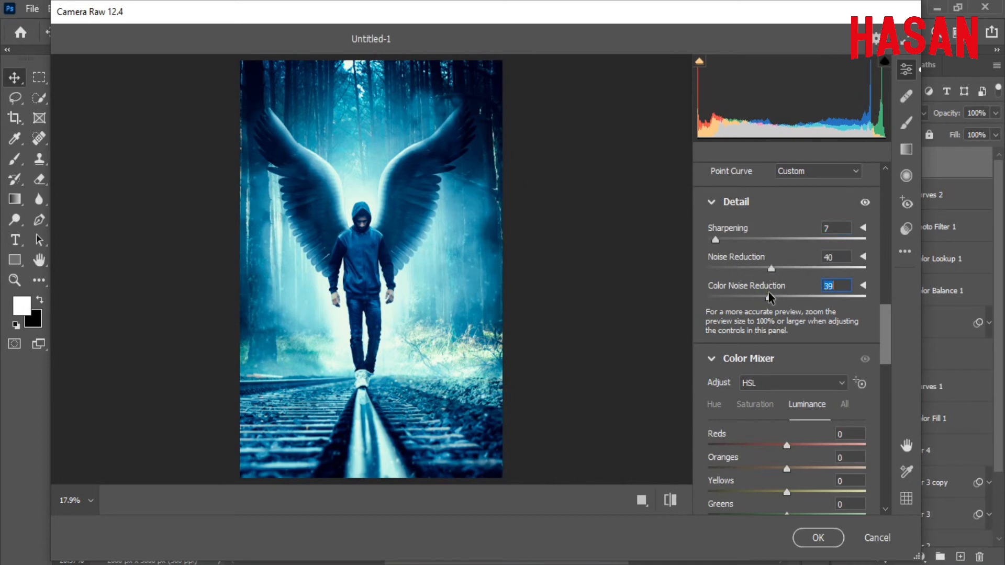
left_click_drag(370, 234, 379, 282)
Shift the Blues hue to -11 in the HSL Color Mixer.
scroll(884, 321, "down", 3)
left_click(713, 285)
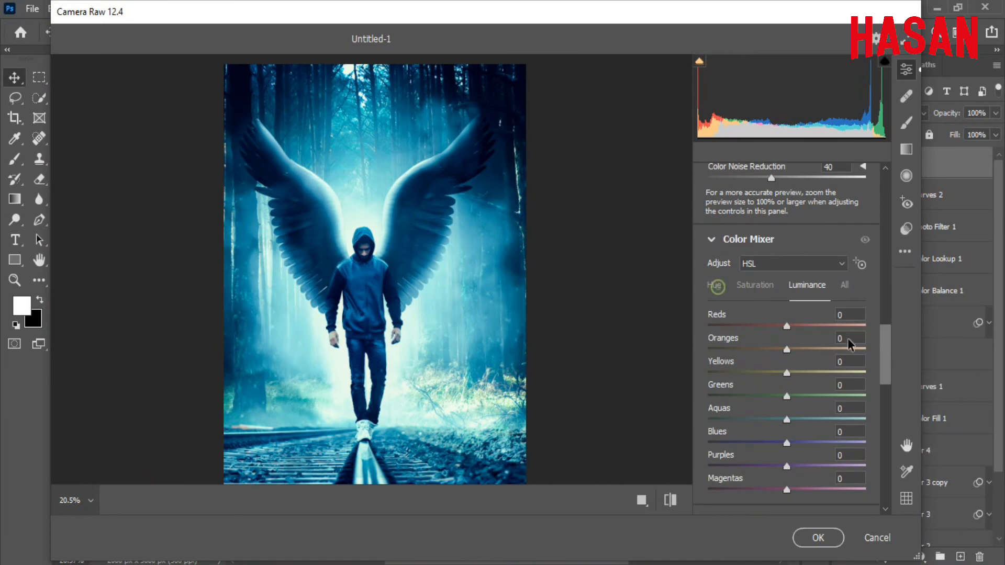
scroll(832, 367, "down", 2)
mouse_move(787, 388)
left_mouse_down()
mouse_move(822, 386)
mouse_move(768, 382)
mouse_move(779, 381)
left_mouse_up()
left_click_drag(884, 354, 886, 367)
mouse_move(786, 350)
left_mouse_down()
mouse_move(818, 346)
mouse_move(774, 346)
left_mouse_up()
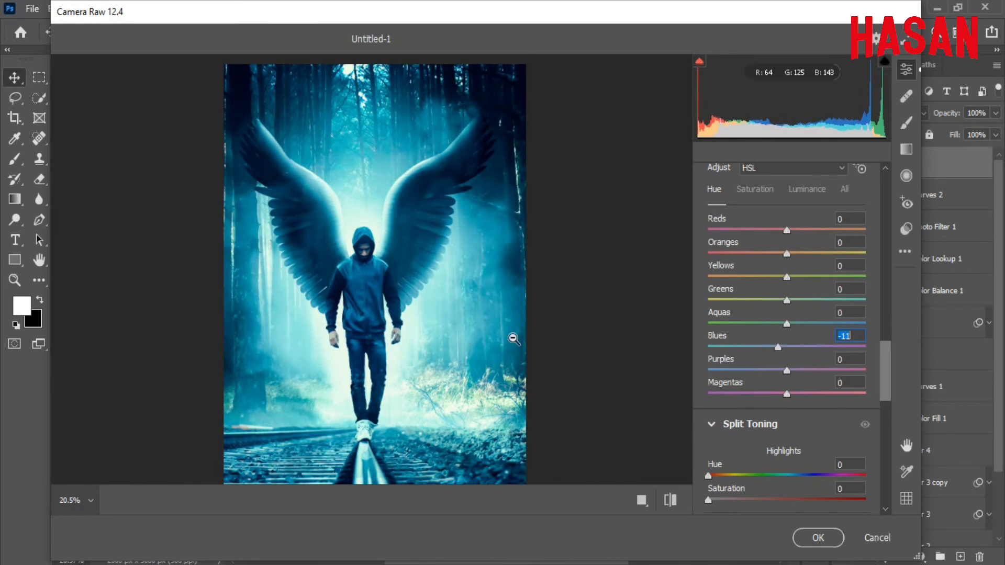
Set the Blues luminance to -18 in the Color Mixer and lower the Aquas luminance slightly.
left_click_drag(889, 358, 886, 349)
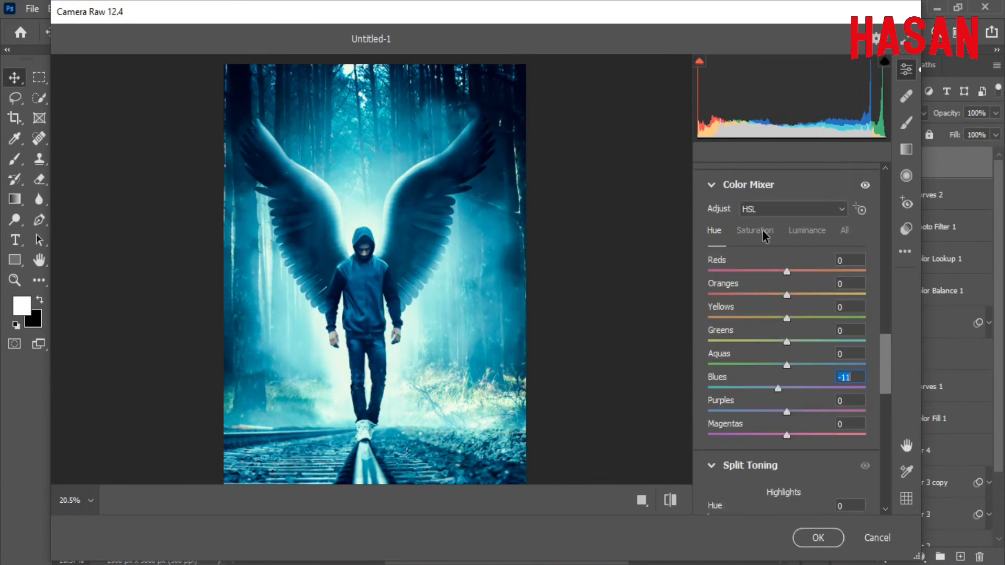
left_click(808, 233)
scroll(797, 332, "down", 1)
left_click_drag(787, 351, 776, 352)
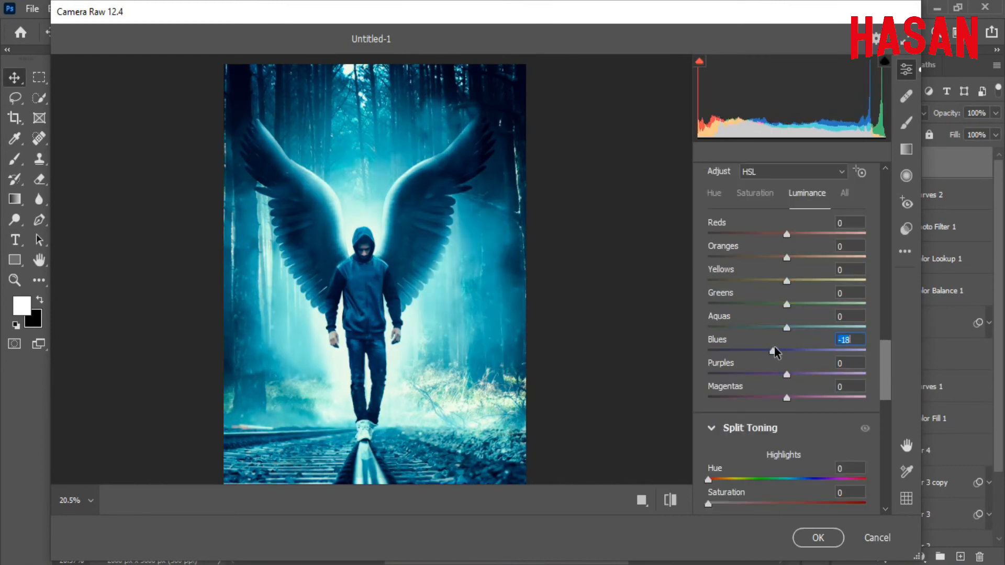
scroll(888, 353, "down", 1)
mouse_move(787, 292)
left_mouse_down()
mouse_move(752, 293)
mouse_move(774, 294)
left_mouse_up()
Tint the Split Toning highlights with Hue 193 and Saturation 14.
left_click_drag(888, 354, 890, 370)
scroll(759, 358, "down", 1)
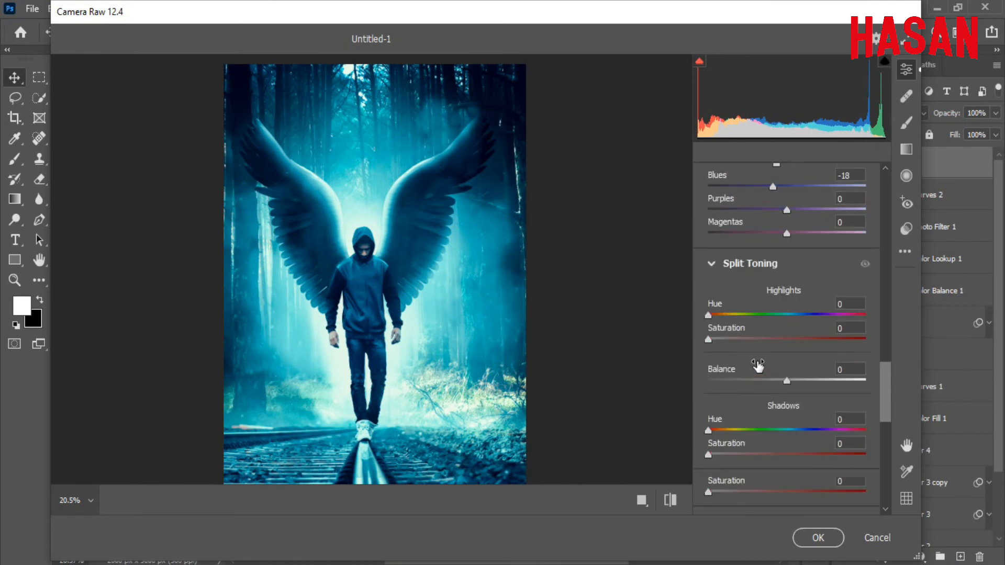
left_click(784, 315)
left_click(725, 338)
left_click_drag(726, 339, 731, 339)
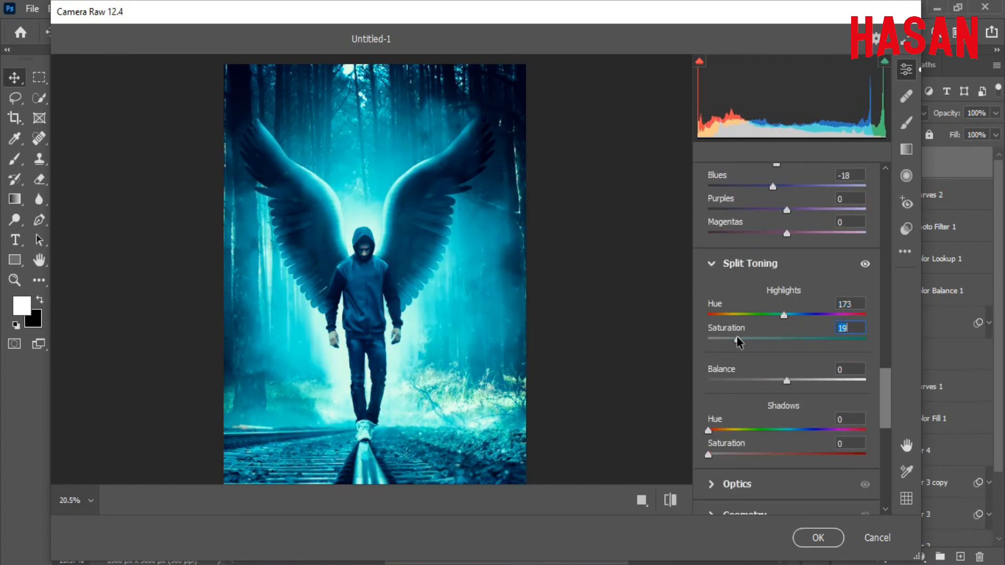
left_click(799, 315)
left_click_drag(798, 318, 793, 319)
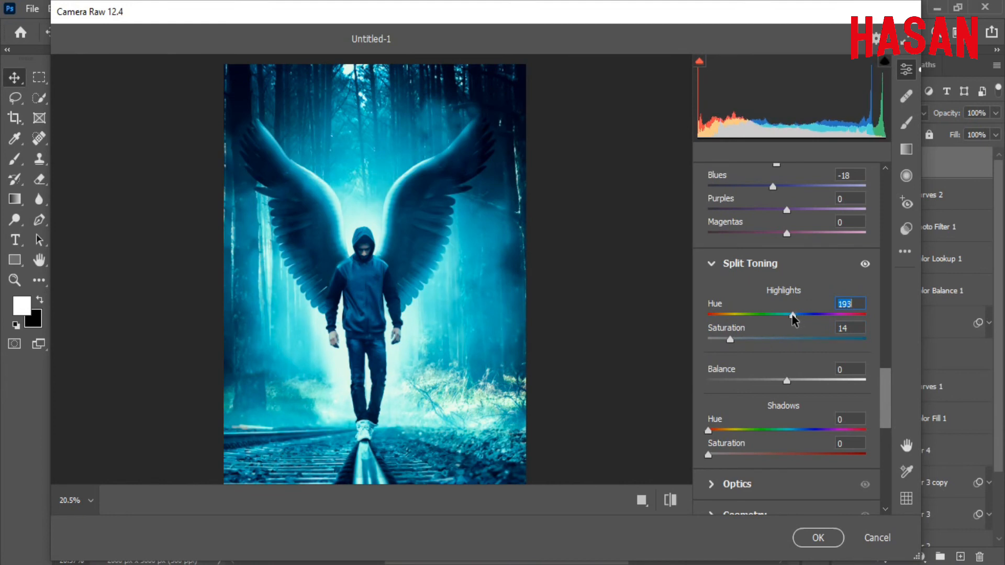
Tint the Split Toning shadows with Hue 82 and Saturation 14, and set the Balance to 21.
scroll(729, 346, "down", 2)
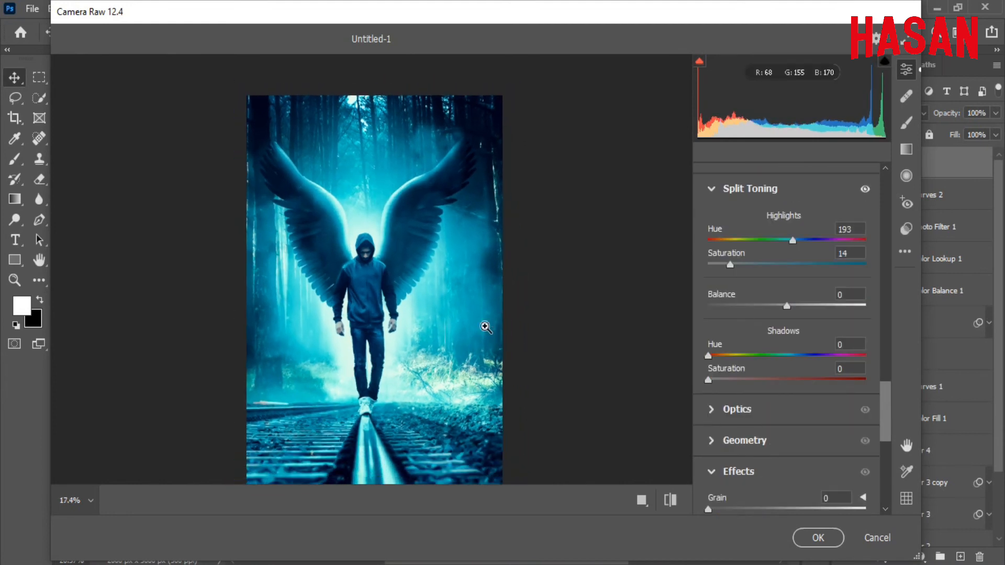
left_click(791, 355)
left_click(724, 379)
mouse_move(764, 356)
left_mouse_down()
mouse_move(720, 357)
mouse_move(840, 359)
mouse_move(746, 359)
left_mouse_up()
left_click(736, 381)
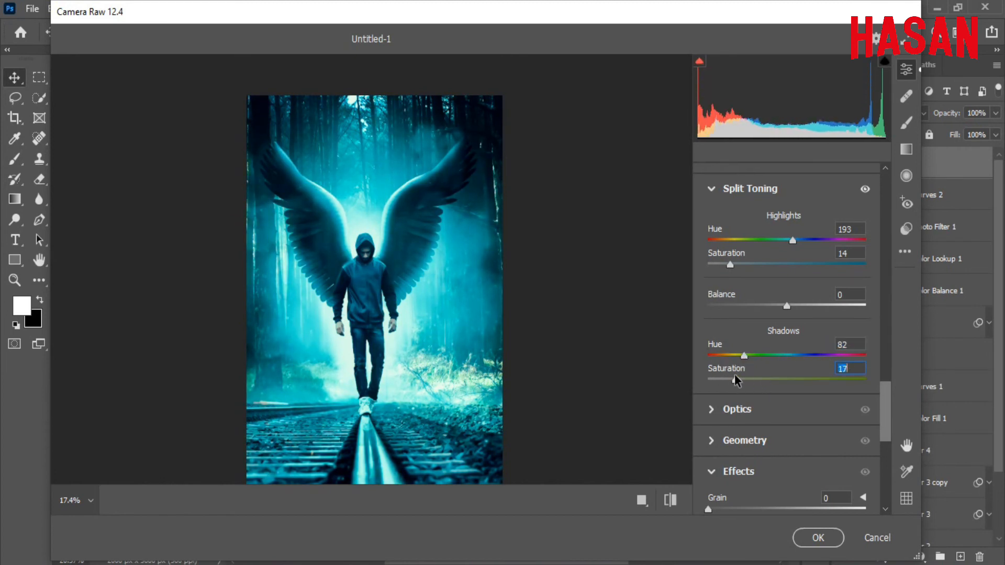
mouse_move(790, 307)
left_mouse_down()
mouse_move(773, 306)
mouse_move(805, 310)
left_mouse_up()
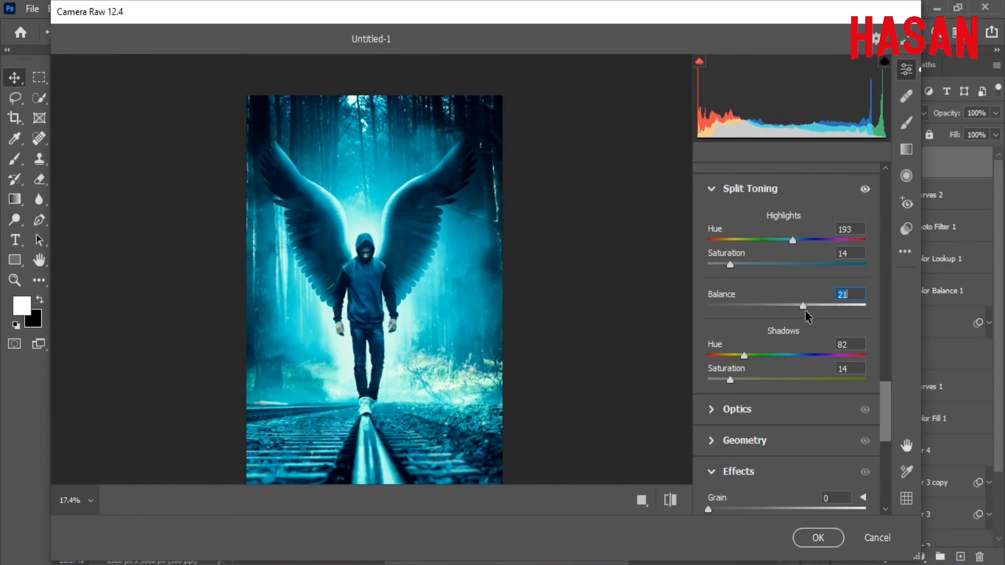
Darken the image edges with a Vignetting value of -10.
left_click_drag(883, 393, 884, 407)
left_click(779, 412)
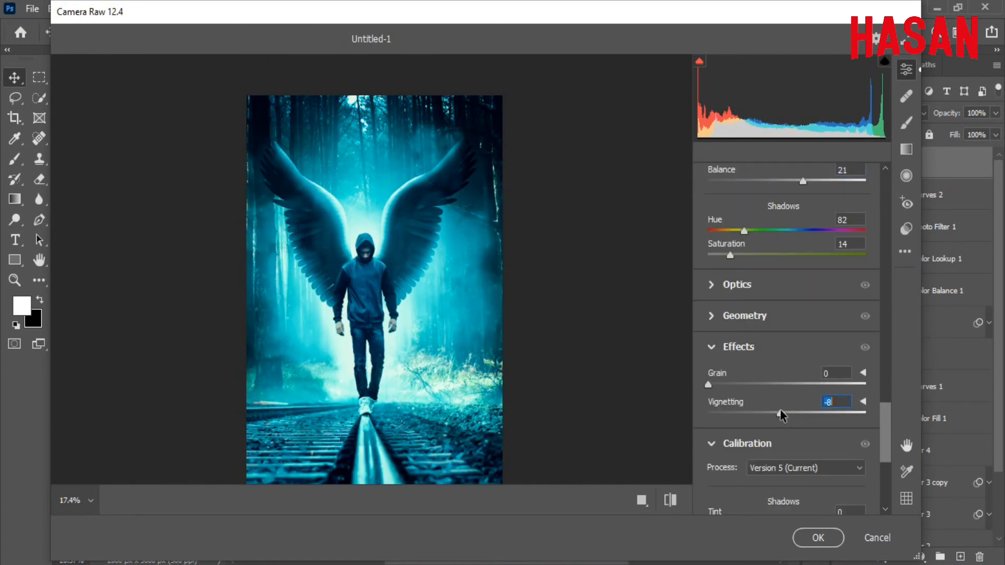
scroll(778, 410, "down", 5)
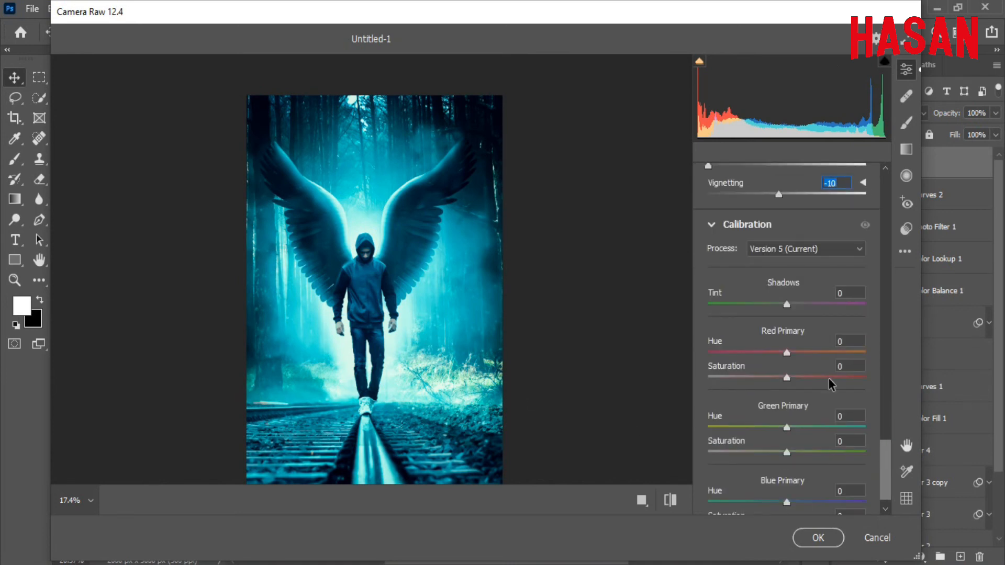
Calibrate with Process Version 4, Red Primary Hue +28 and Saturation -20, and Blue Primary Hue -13 and Saturation +13.
scroll(883, 456, "down", 1)
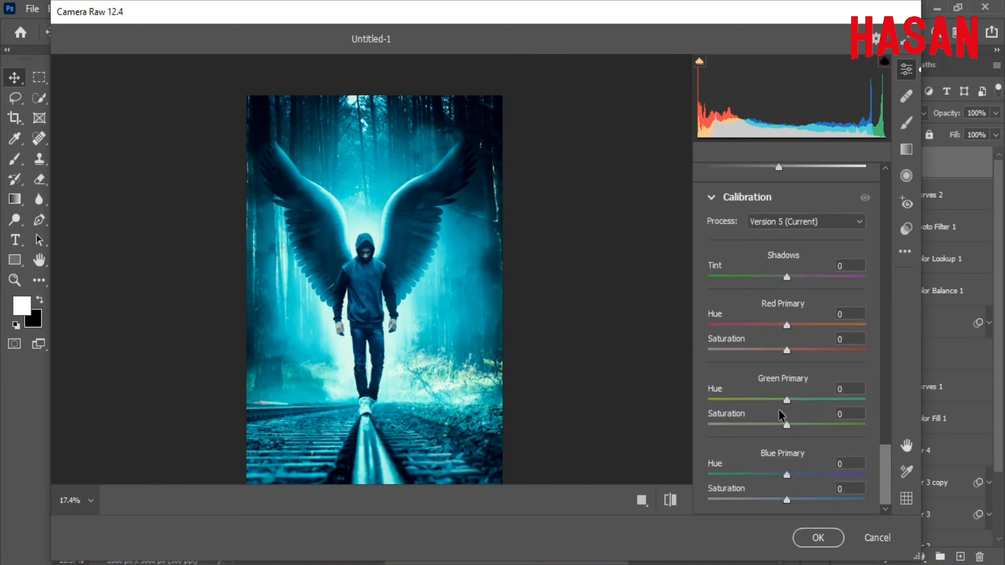
left_click(800, 474)
left_click(797, 500)
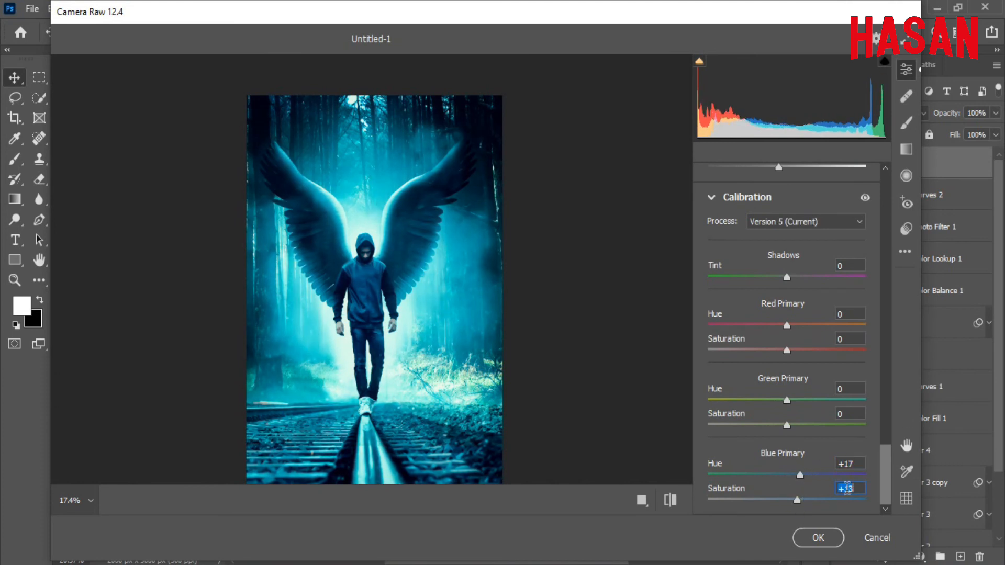
mouse_move(780, 349)
left_mouse_down()
mouse_move(812, 351)
mouse_move(765, 351)
mouse_move(773, 352)
left_mouse_up()
left_click(821, 325)
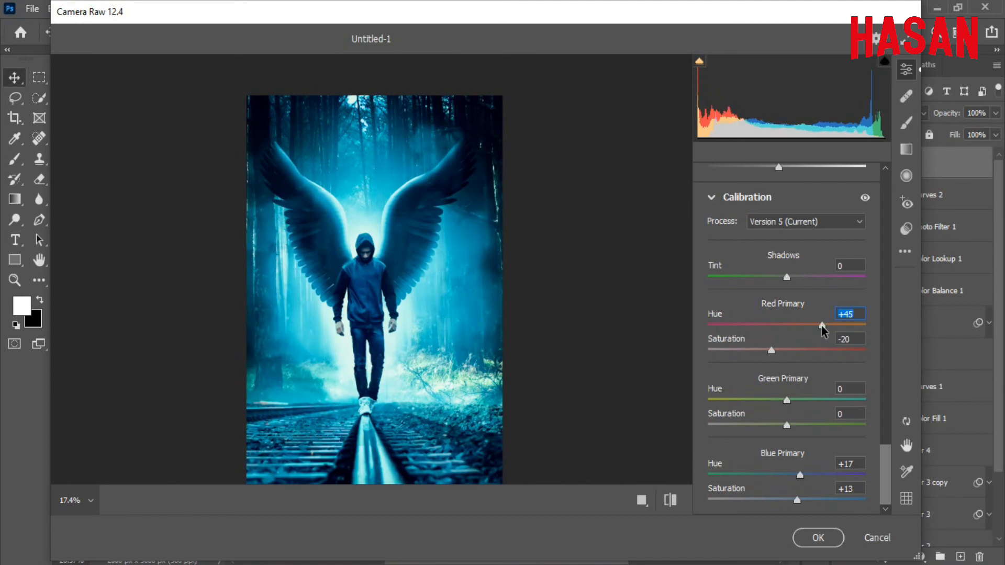
left_click(756, 475)
left_click_drag(770, 475, 773, 478)
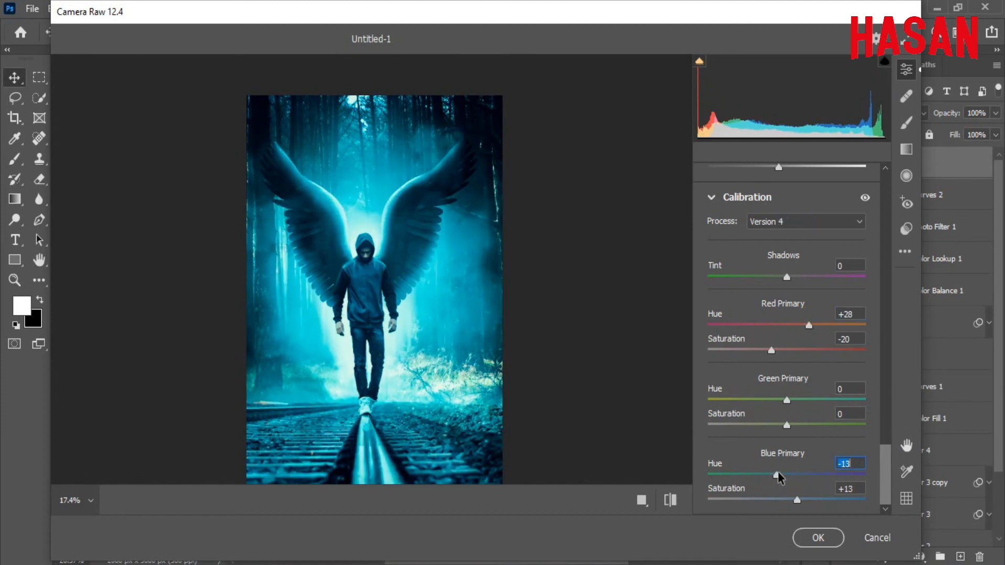
Lower the basic Highlights value further and apply the Camera Raw Filter to Layer 7.
left_click_drag(886, 467, 887, 193)
scroll(814, 309, "down", 2)
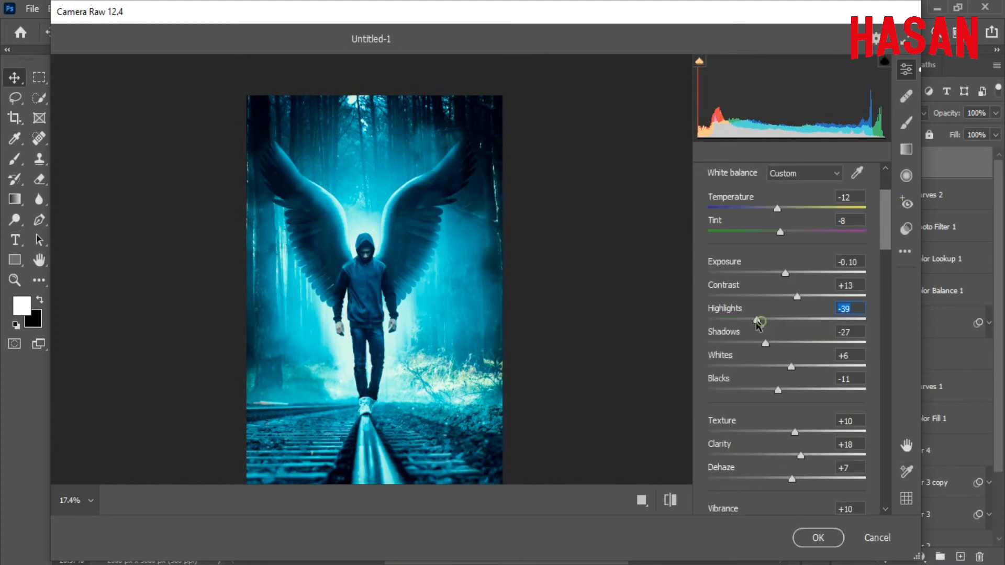
left_click_drag(759, 323, 736, 318)
left_click(753, 319)
left_click_drag(885, 219, 886, 478)
left_click(818, 537)
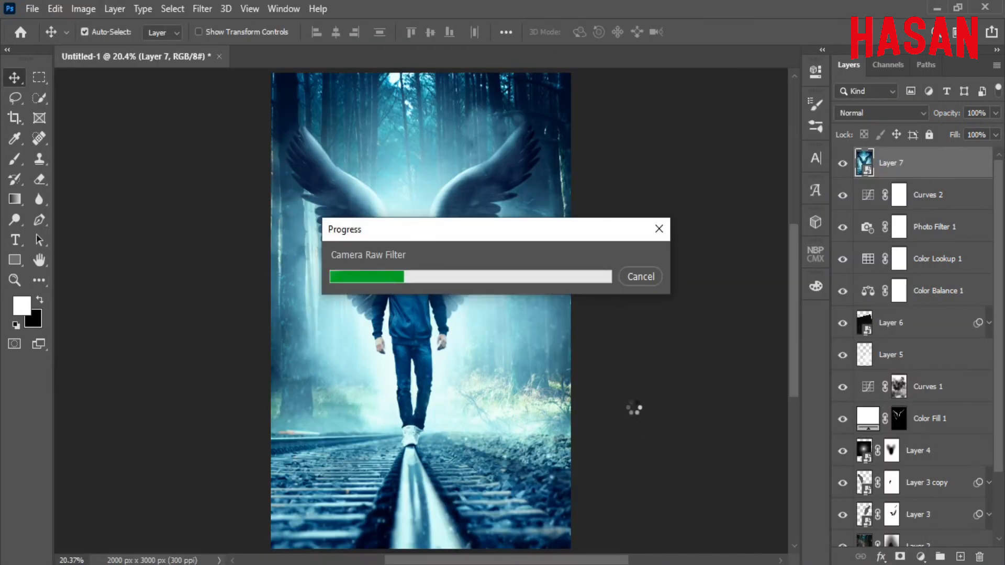
Reduce Layer 7's opacity to 70% and toggle its visibility to compare the grading before and after.
left_click(989, 163)
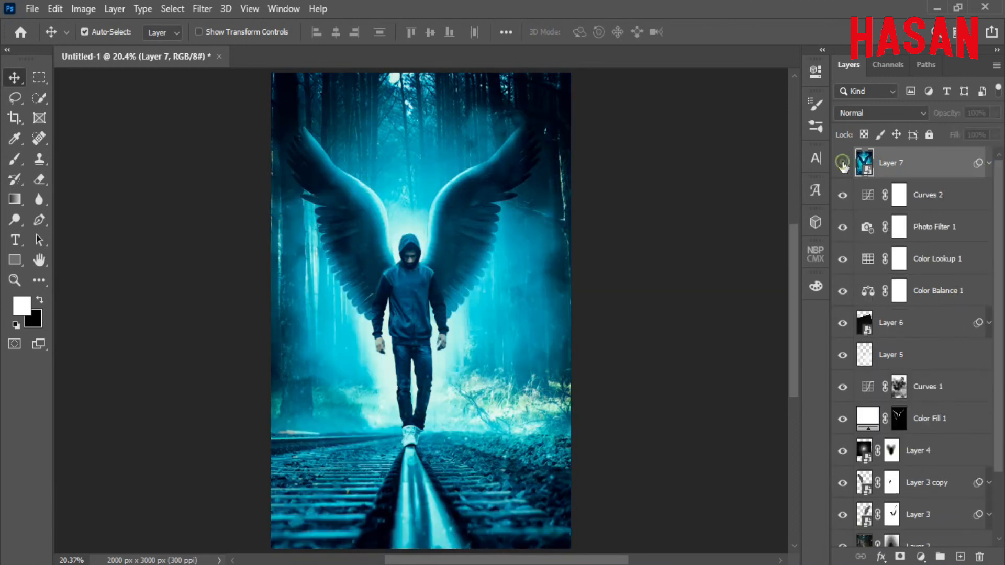
left_click_drag(947, 113, 930, 115)
left_click(843, 163)
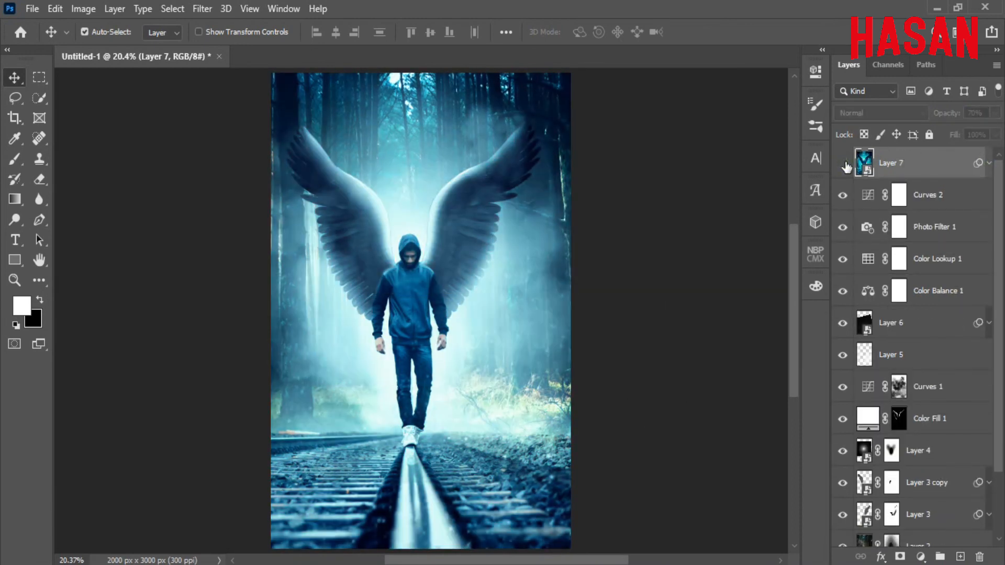
left_click(842, 163)
Add an empty layer above the Camera Raw graded layer and set its blend mode to Multiply.
key("ctrl")
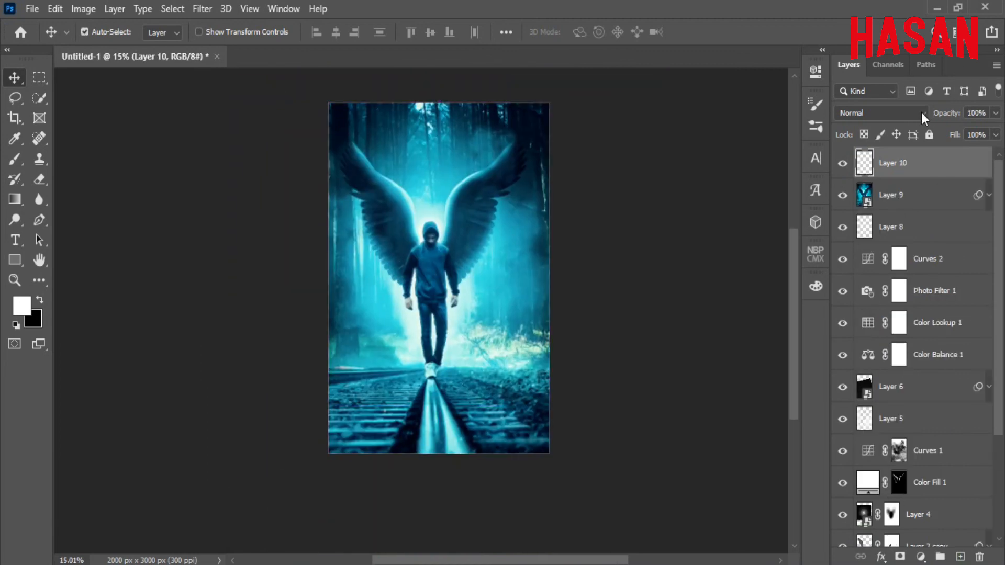
left_click(923, 113)
left_click(898, 161)
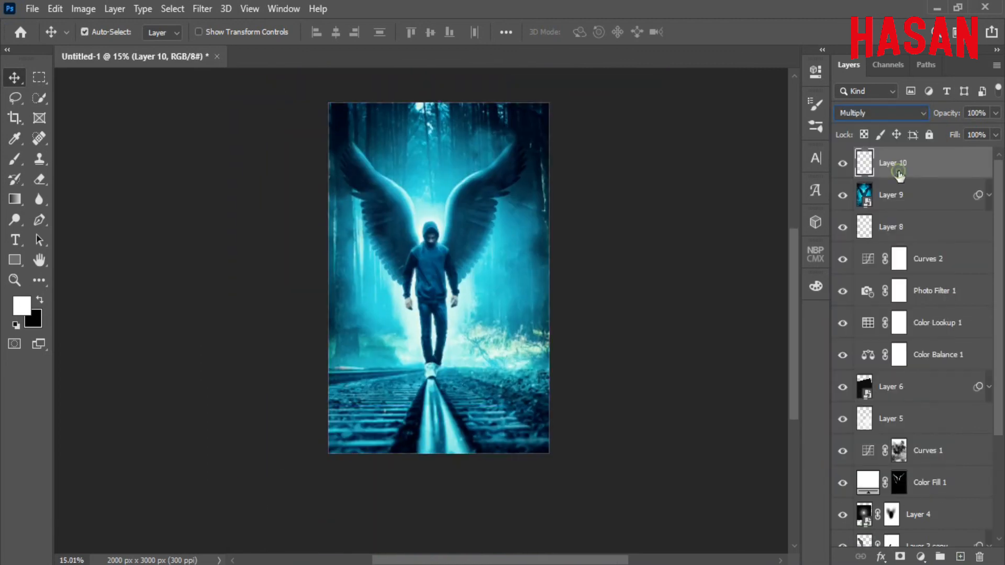
Darken the railway tracks along the image's lower edge on Layer 10 with a large soft black brush at 3% flow.
left_click(15, 159)
right_click(379, 196)
left_click(417, 337)
left_click(747, 2)
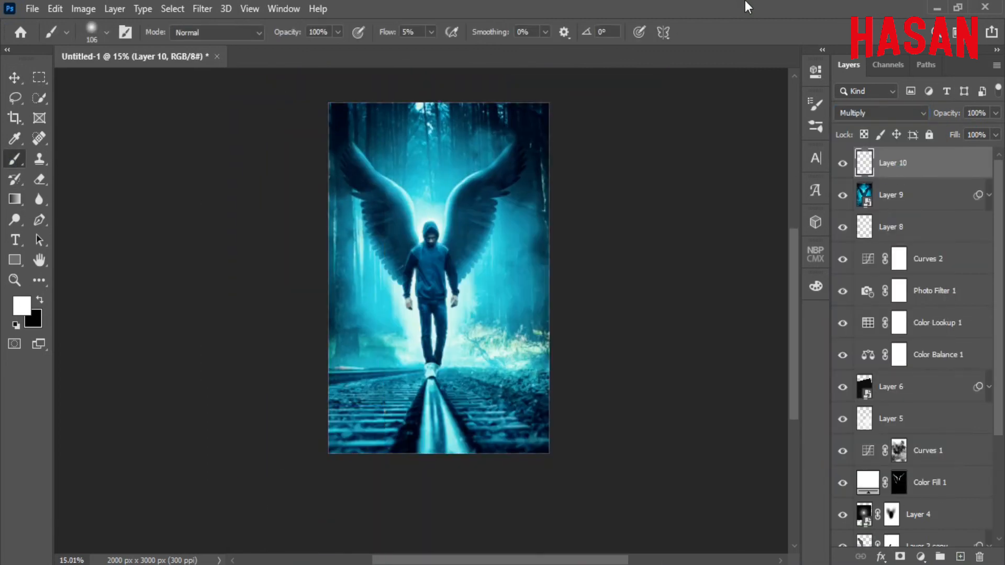
left_click_drag(486, 284, 509, 285)
left_click_drag(517, 352, 471, 336)
left_click_drag(425, 301, 440, 318)
left_click(40, 300)
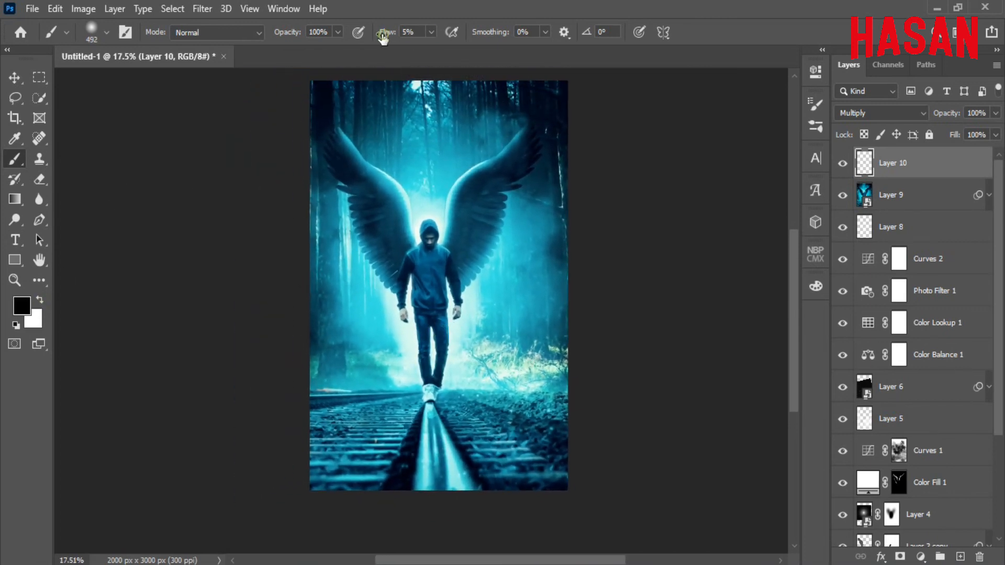
mouse_move(555, 387)
left_mouse_down()
mouse_move(492, 466)
mouse_move(305, 406)
mouse_move(419, 471)
mouse_move(335, 455)
left_mouse_up()
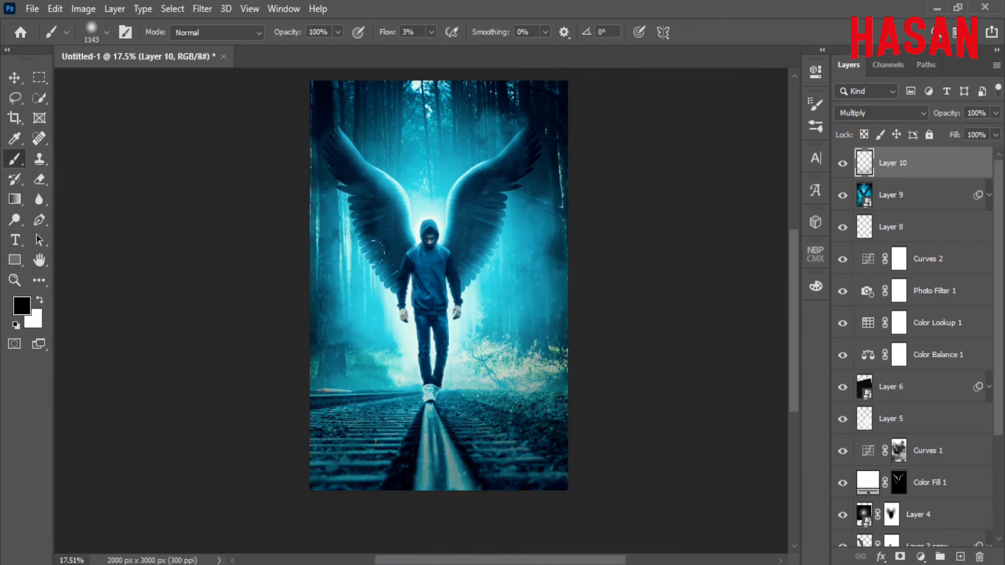
Compare Layer 10 on and off, and softly darken the forest's outer edges with the black brush at 1% flow.
left_click(843, 163)
left_click(843, 163)
mouse_move(490, 341)
left_mouse_down()
mouse_move(511, 357)
mouse_move(511, 382)
left_mouse_up()
left_click_drag(539, 253, 500, 254)
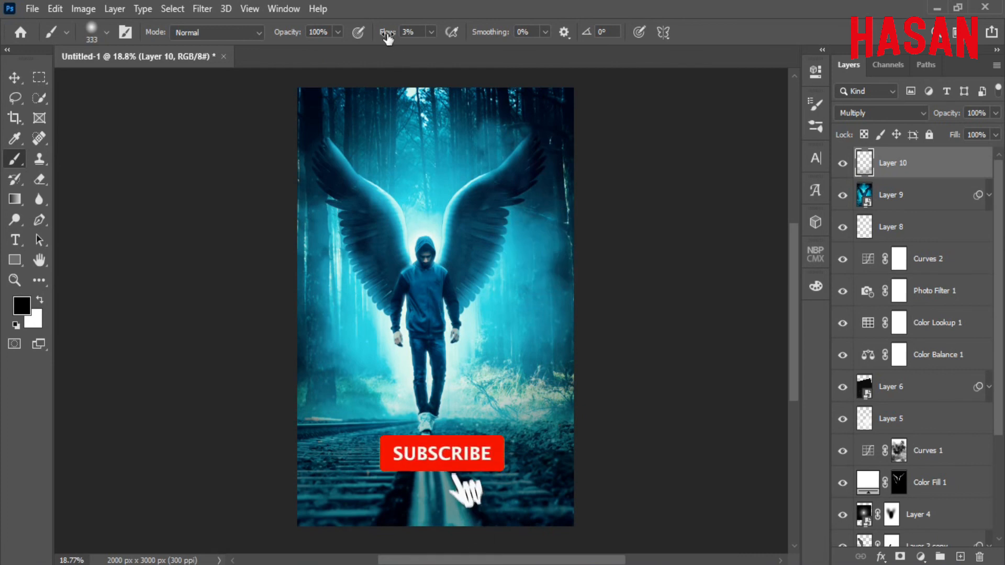
left_click_drag(388, 35, 386, 34)
left_click_drag(549, 289, 519, 290)
left_click_drag(519, 290, 535, 290)
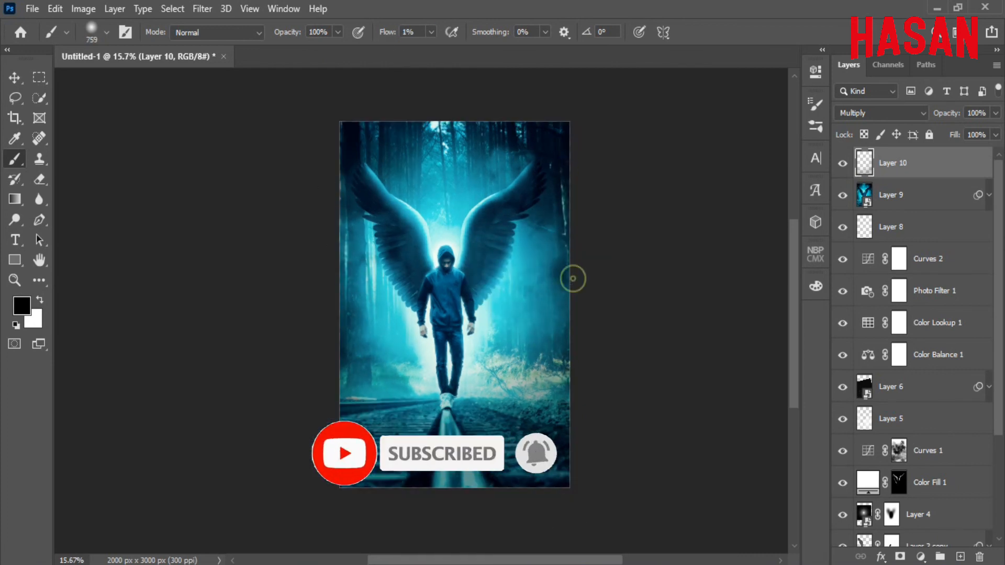
key("ctrl+0")
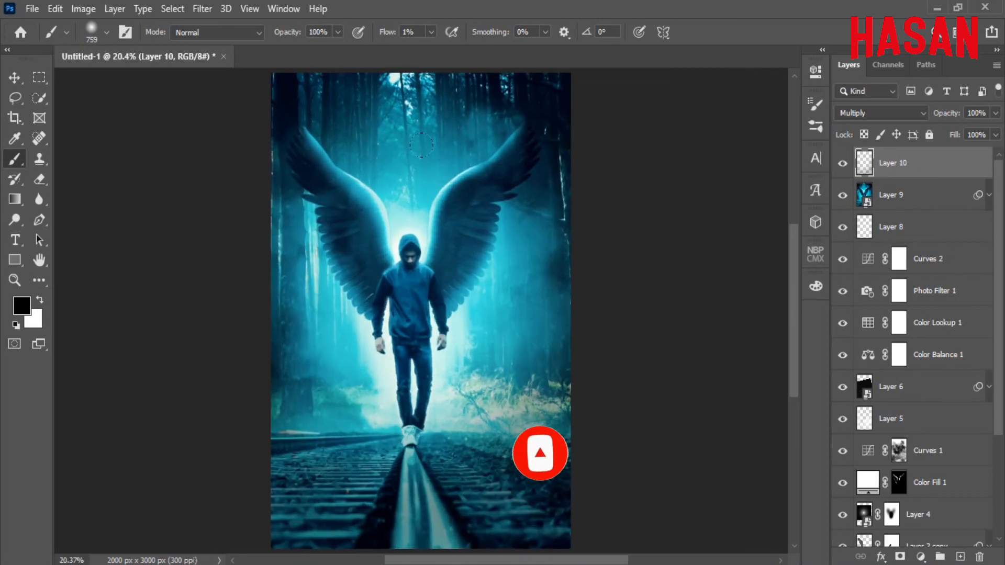
Reduce Layer 10's opacity to about 72% and toggle its visibility to compare the darkening before and after.
left_click(842, 165)
left_click(842, 164)
left_click_drag(946, 113, 931, 120)
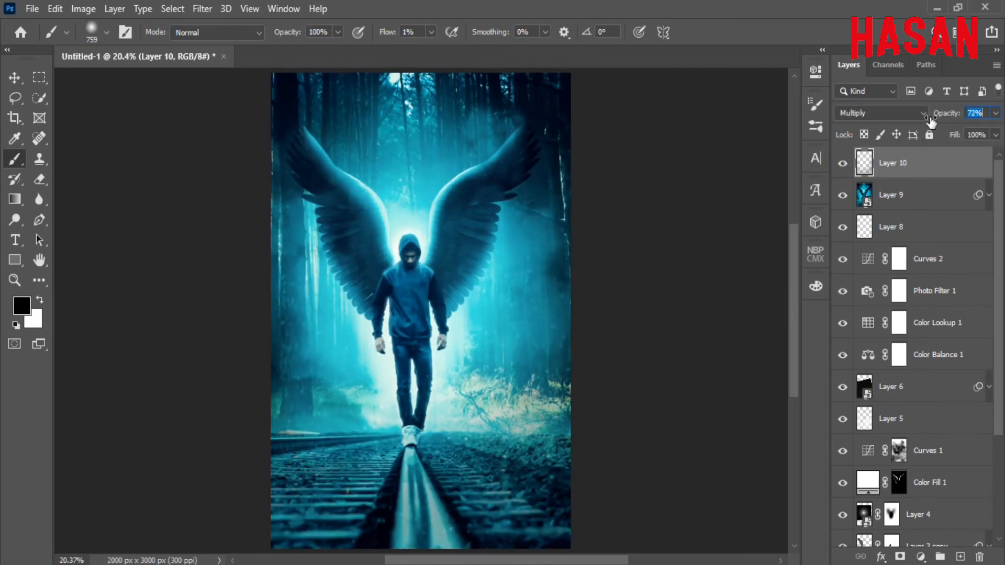
left_click(842, 164)
left_click(842, 164)
left_click_drag(521, 285, 480, 298)
Add an empty layer above Layer 10 and stamp all visible layers into it as a merged copy.
left_click(14, 77)
left_click(960, 557)
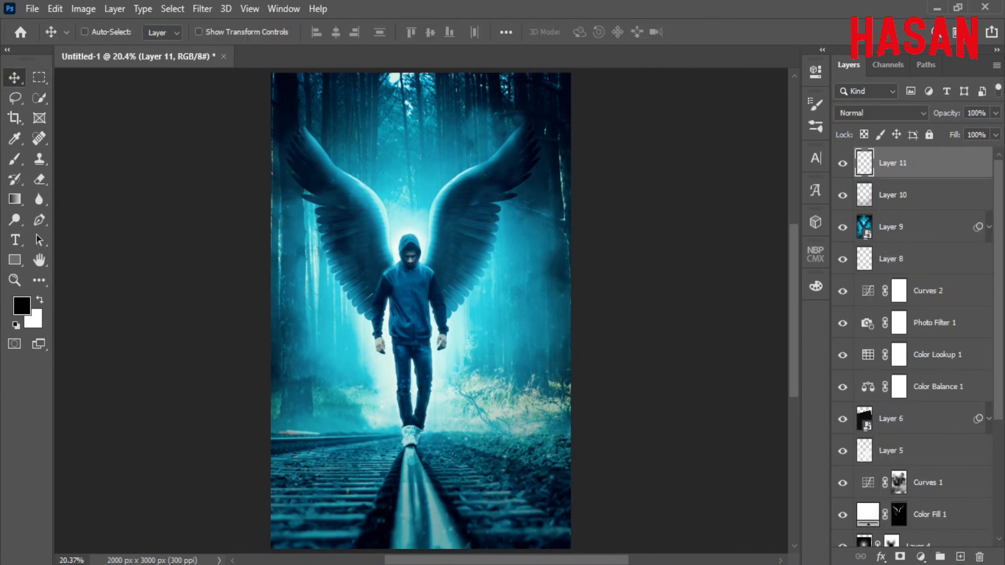
key("ctrl+alt+shift+e")
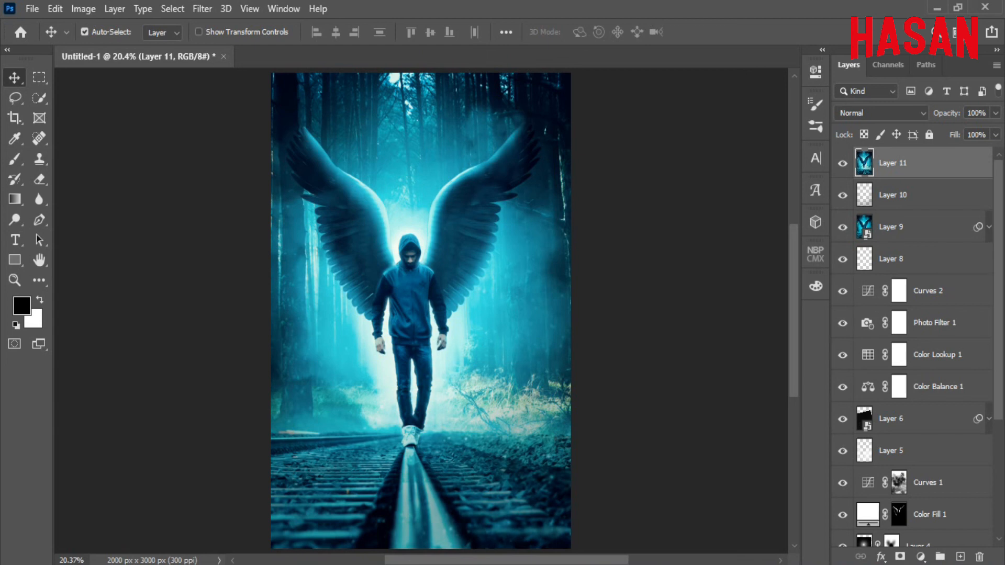